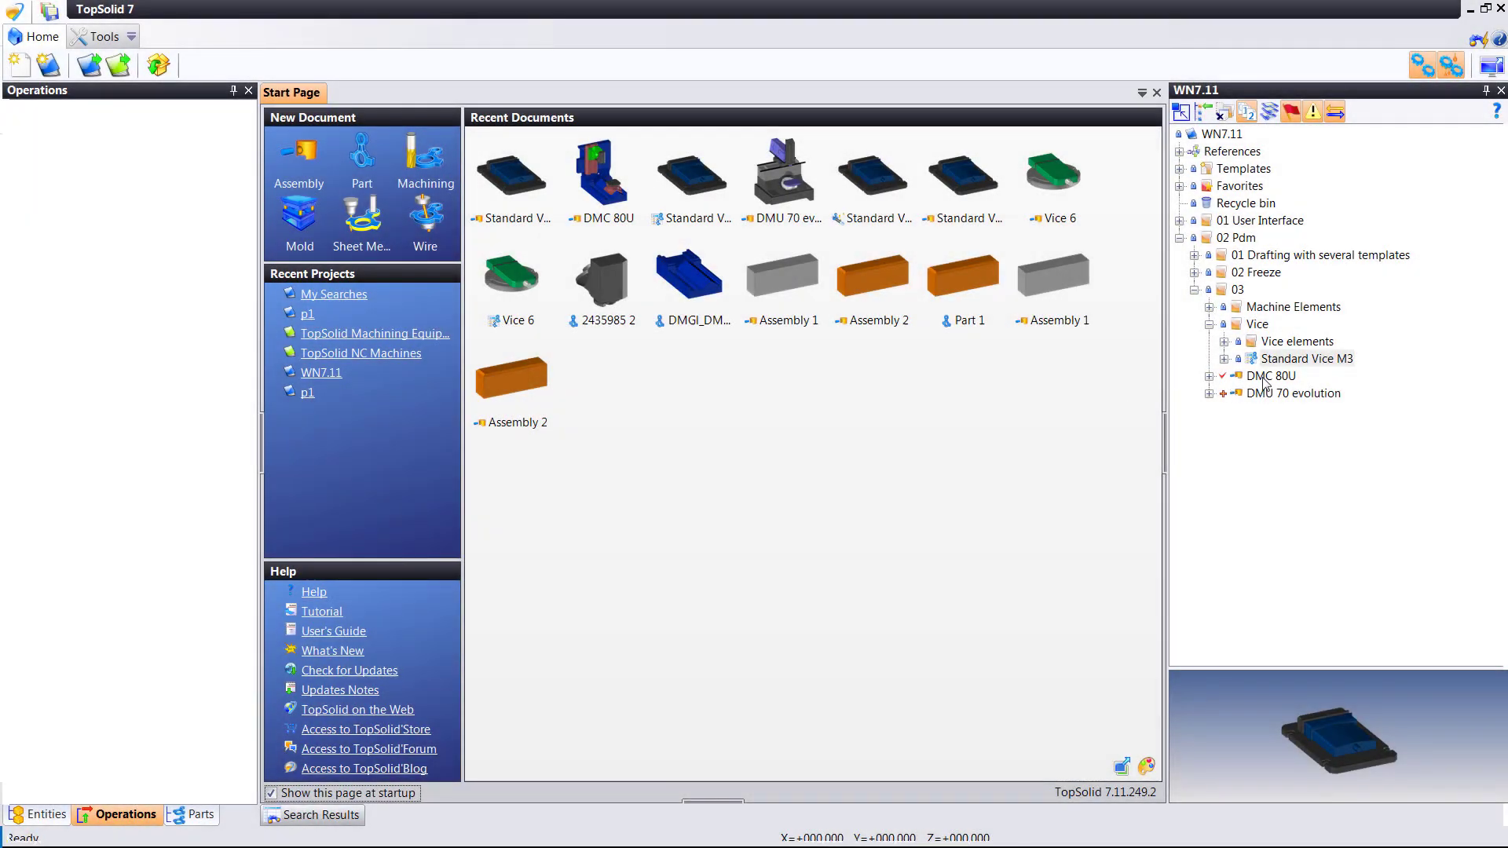
Open the Standard Vice M3 document and orbit the 3-D view to see the vice at an angle.
double_click(1296, 359)
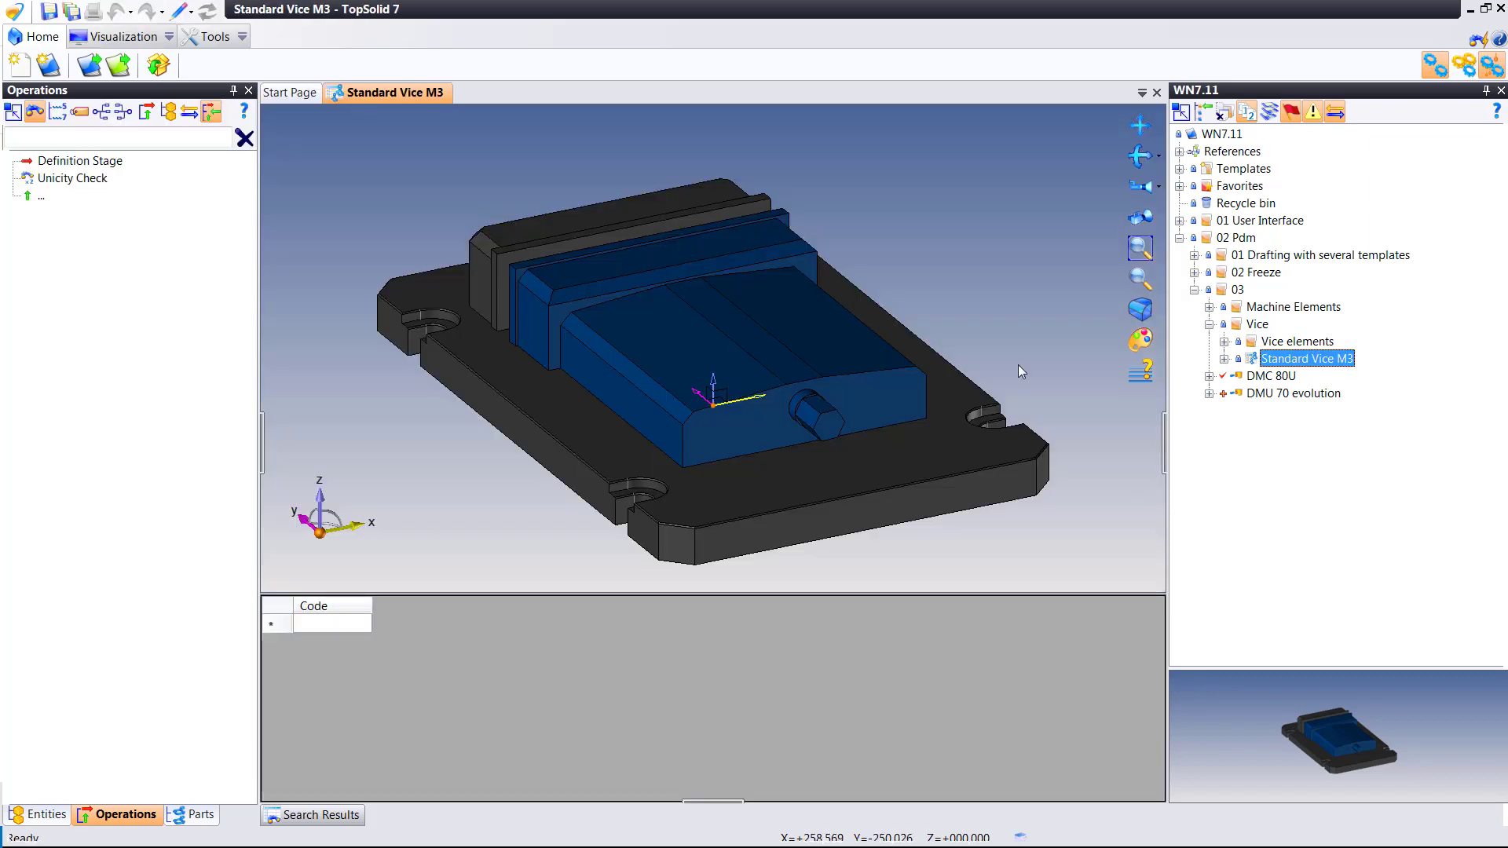
middle_drag(883, 360, 982, 353)
Validate Standard Vice M3 through Life Cycle and select its revision A.
right_click(1270, 363)
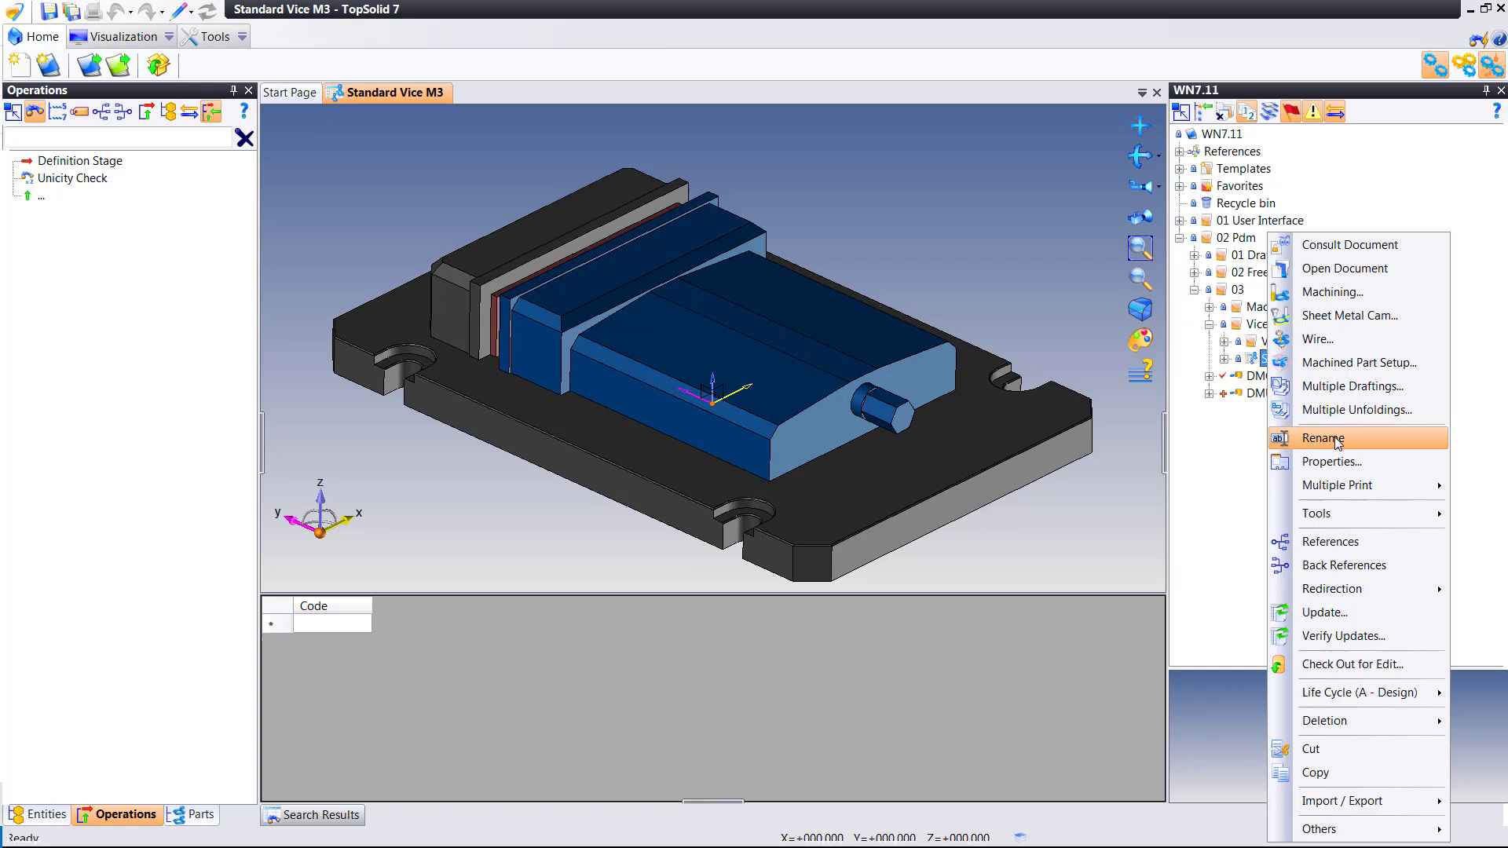
mouse_move(1352, 692)
click(1238, 695)
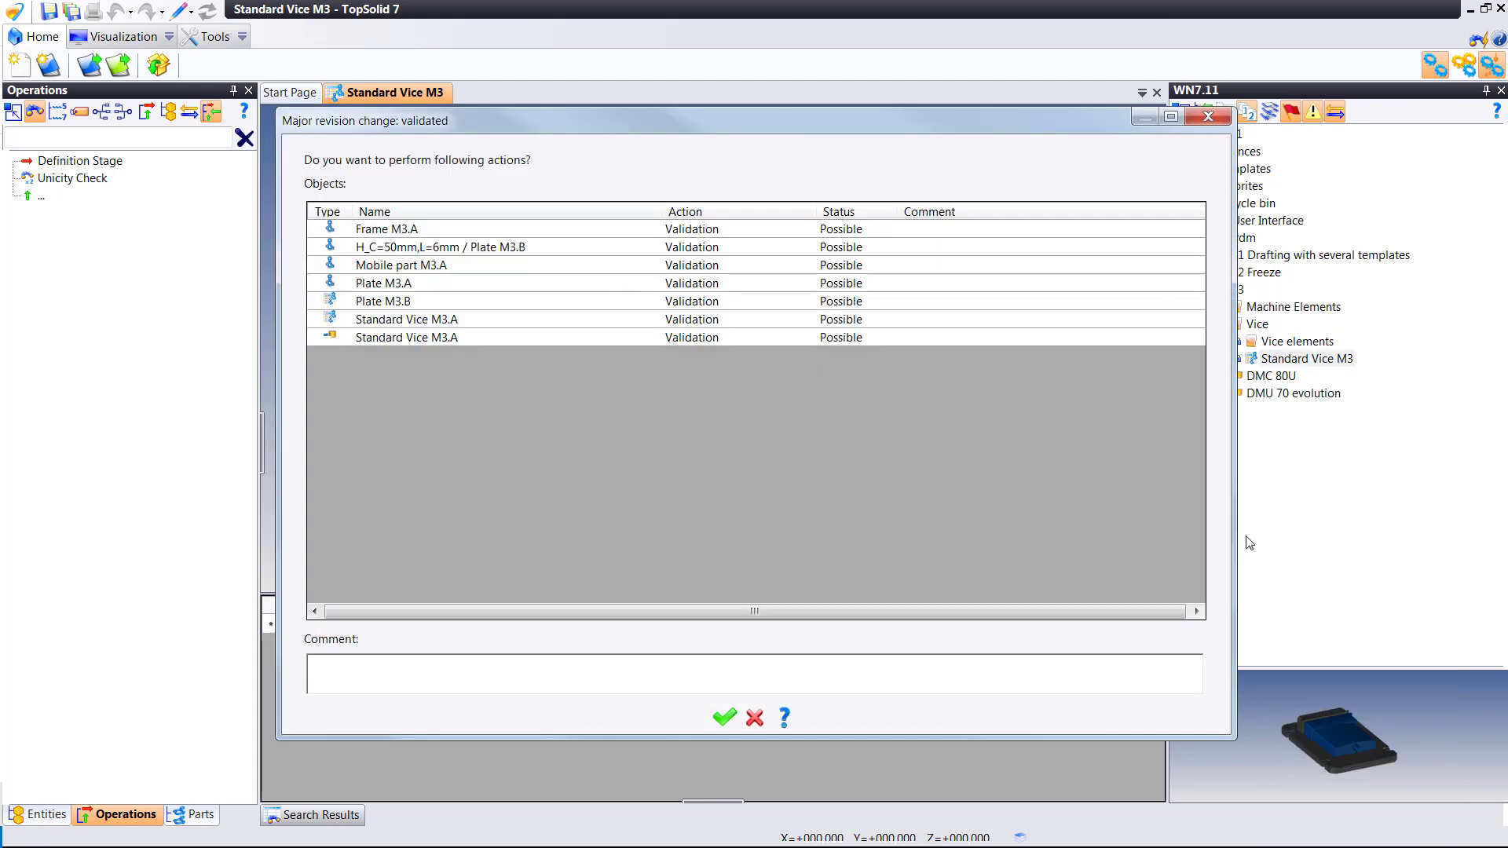
key(Return)
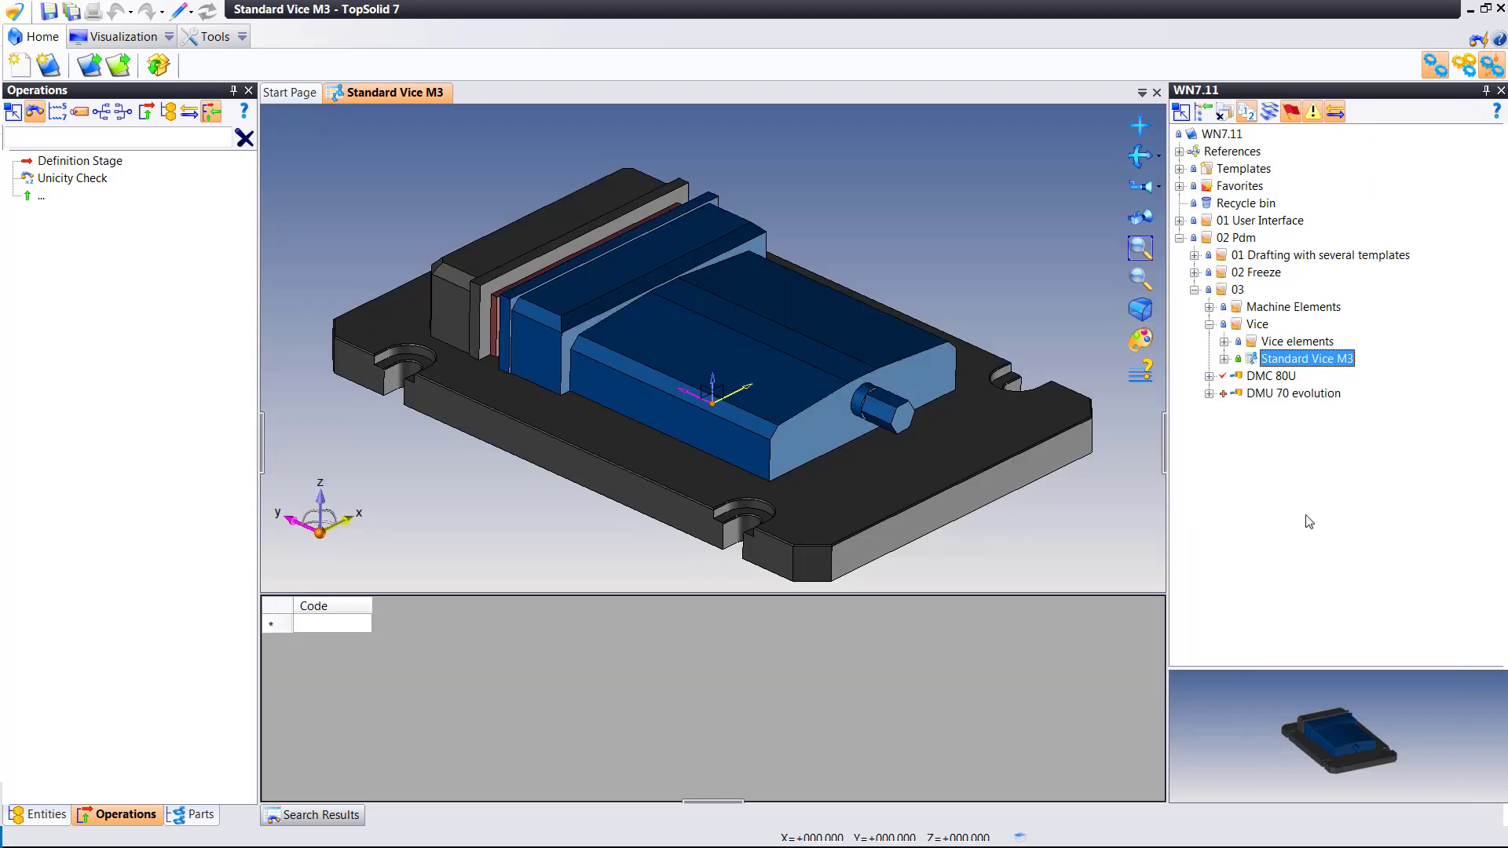
click(1224, 360)
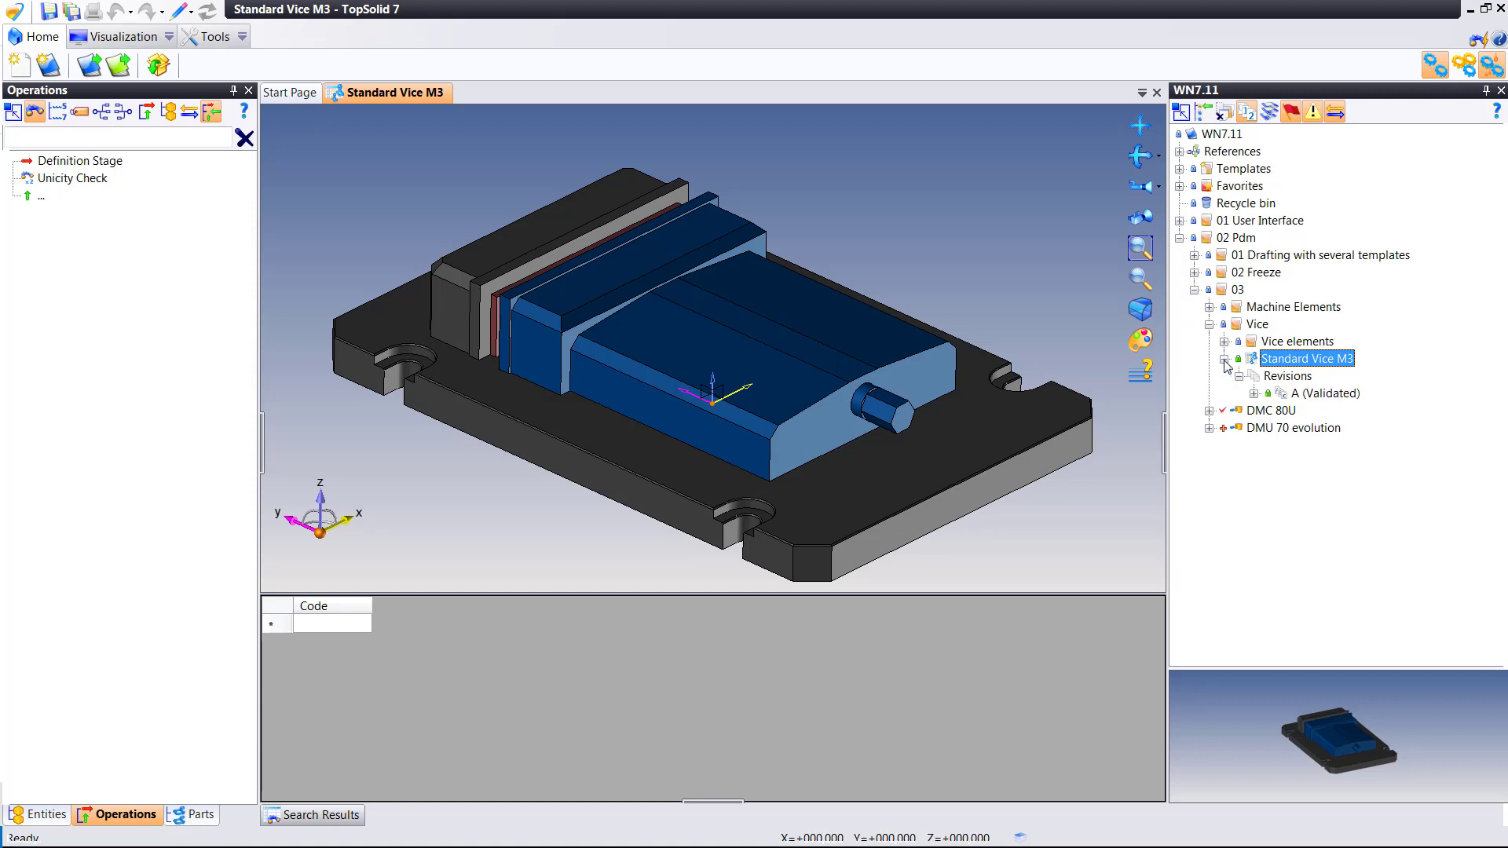
click(1300, 393)
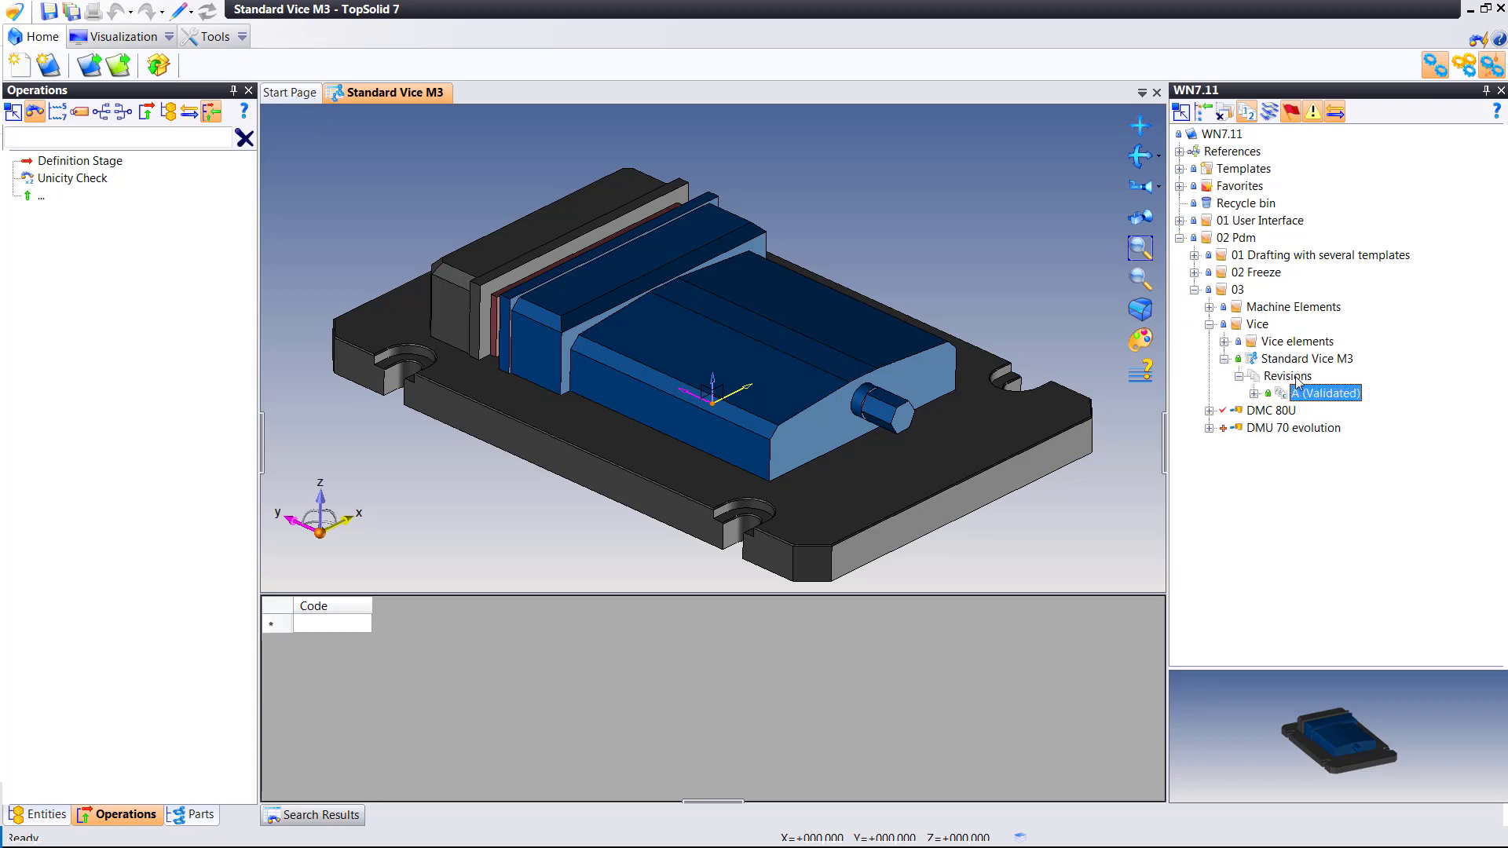
Validate the vice assembly inside Vice elements and reveal its validated revision.
click(1224, 342)
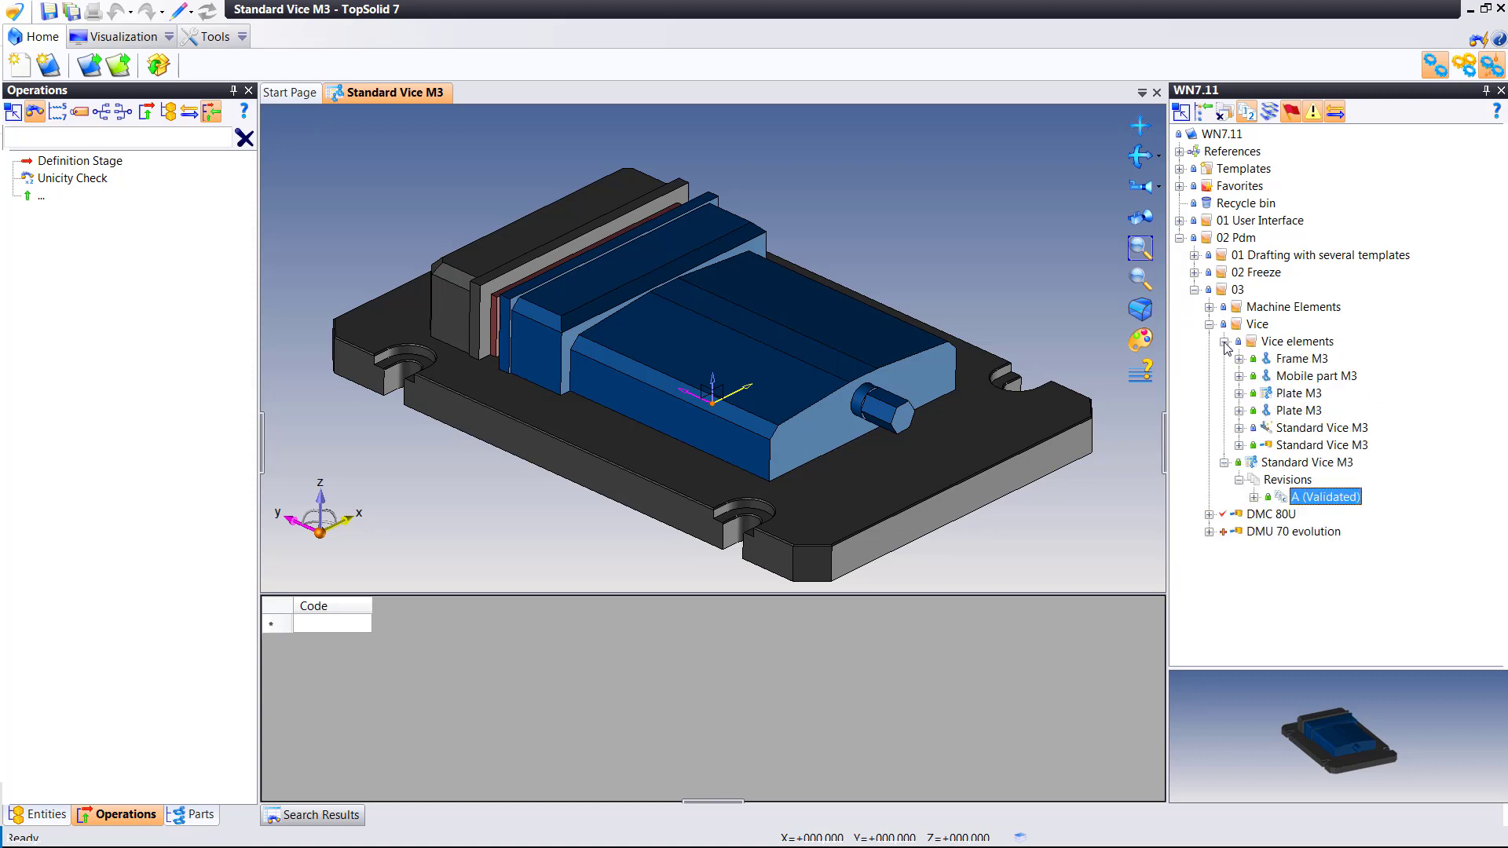
right_click(1280, 428)
mouse_move(1333, 693)
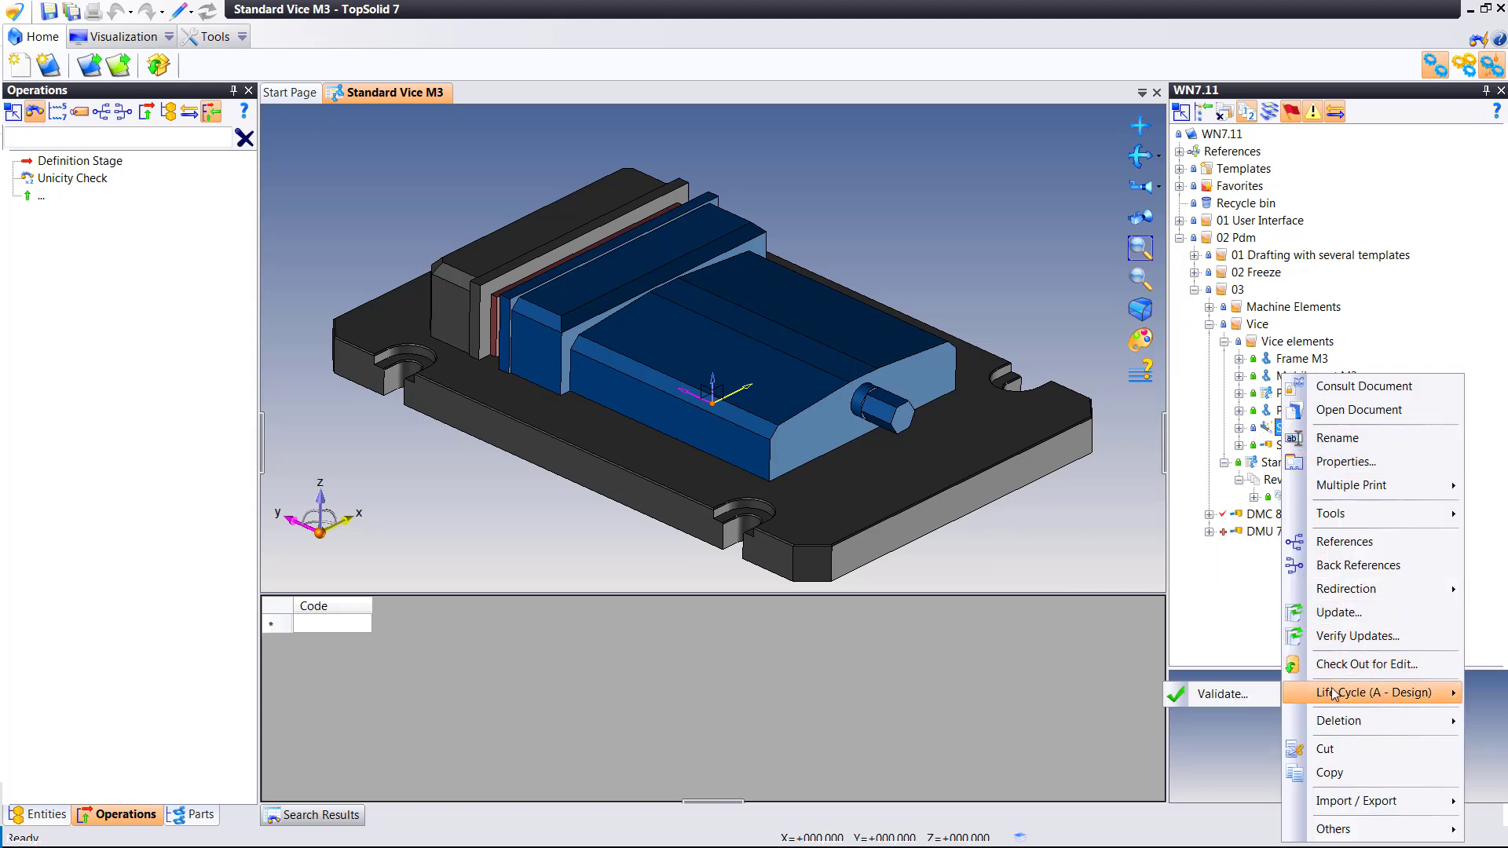
click(1280, 698)
key(Return)
click(1239, 445)
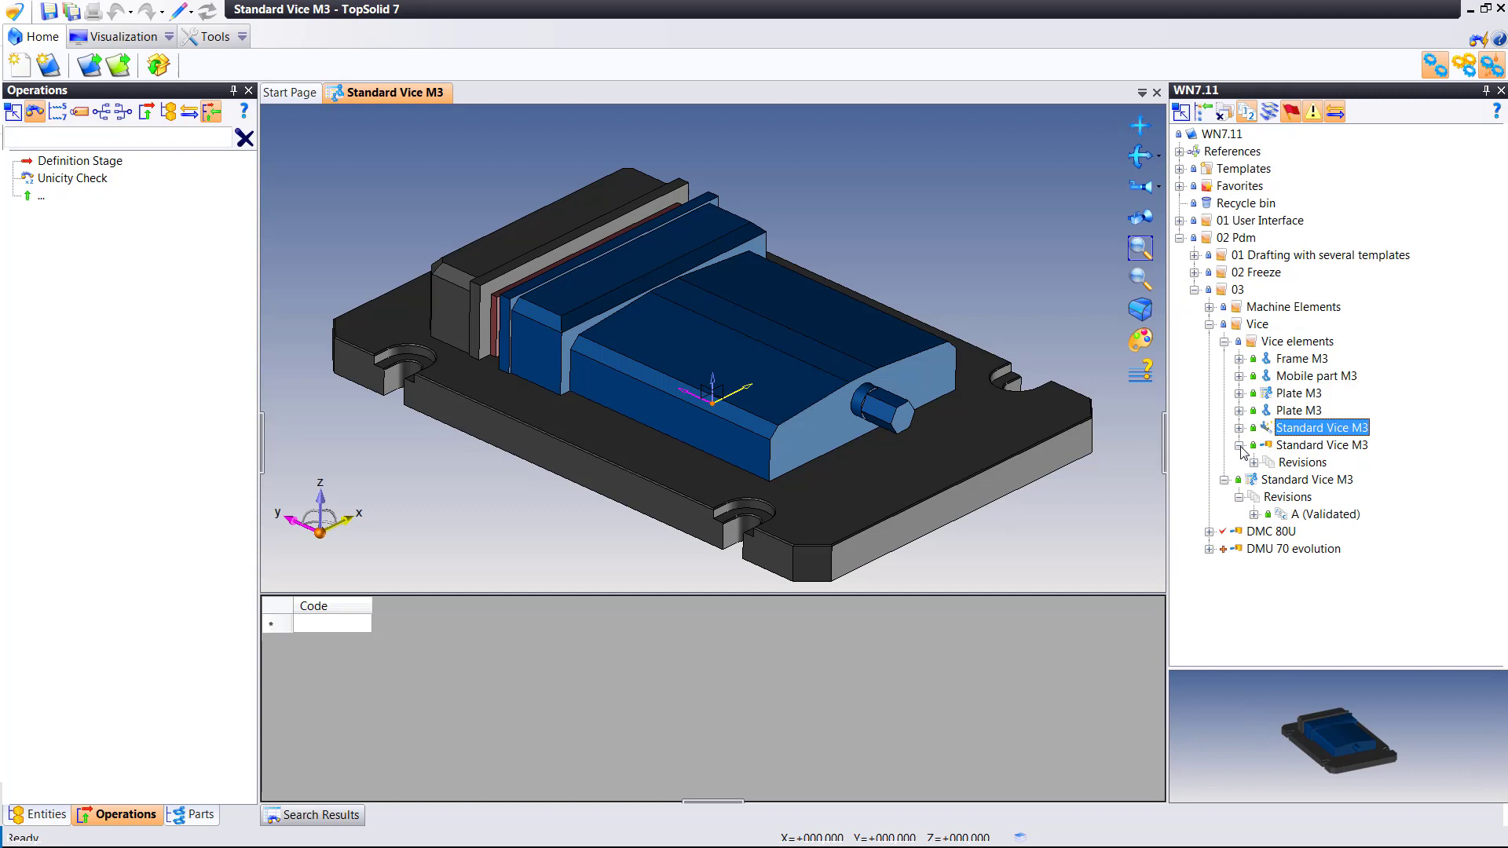
click(1254, 462)
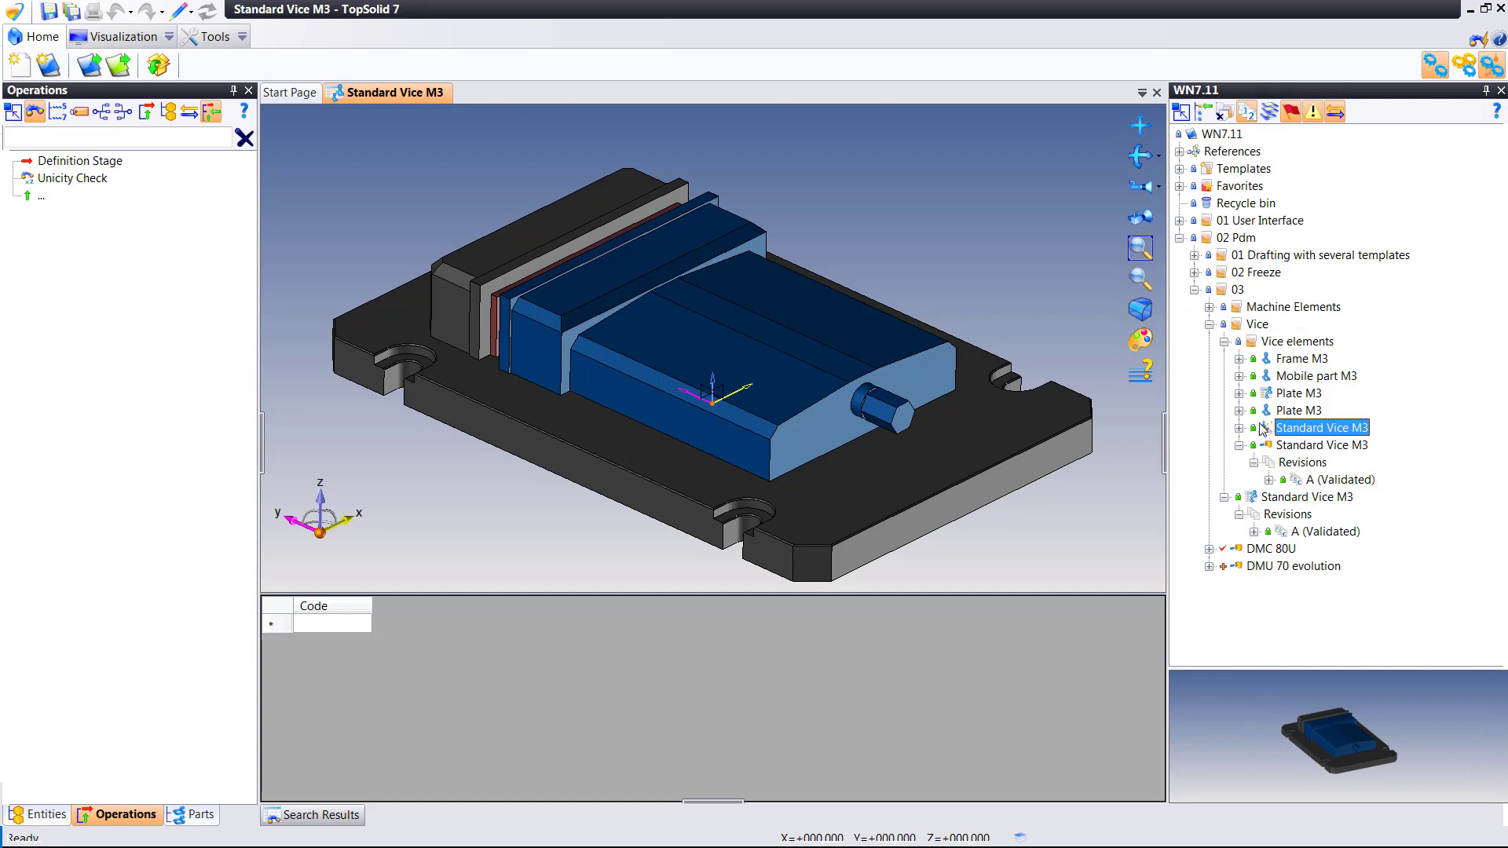
Check Plate M3's validated revision A, then close the Standard Vice M3 document.
click(1239, 411)
click(1255, 428)
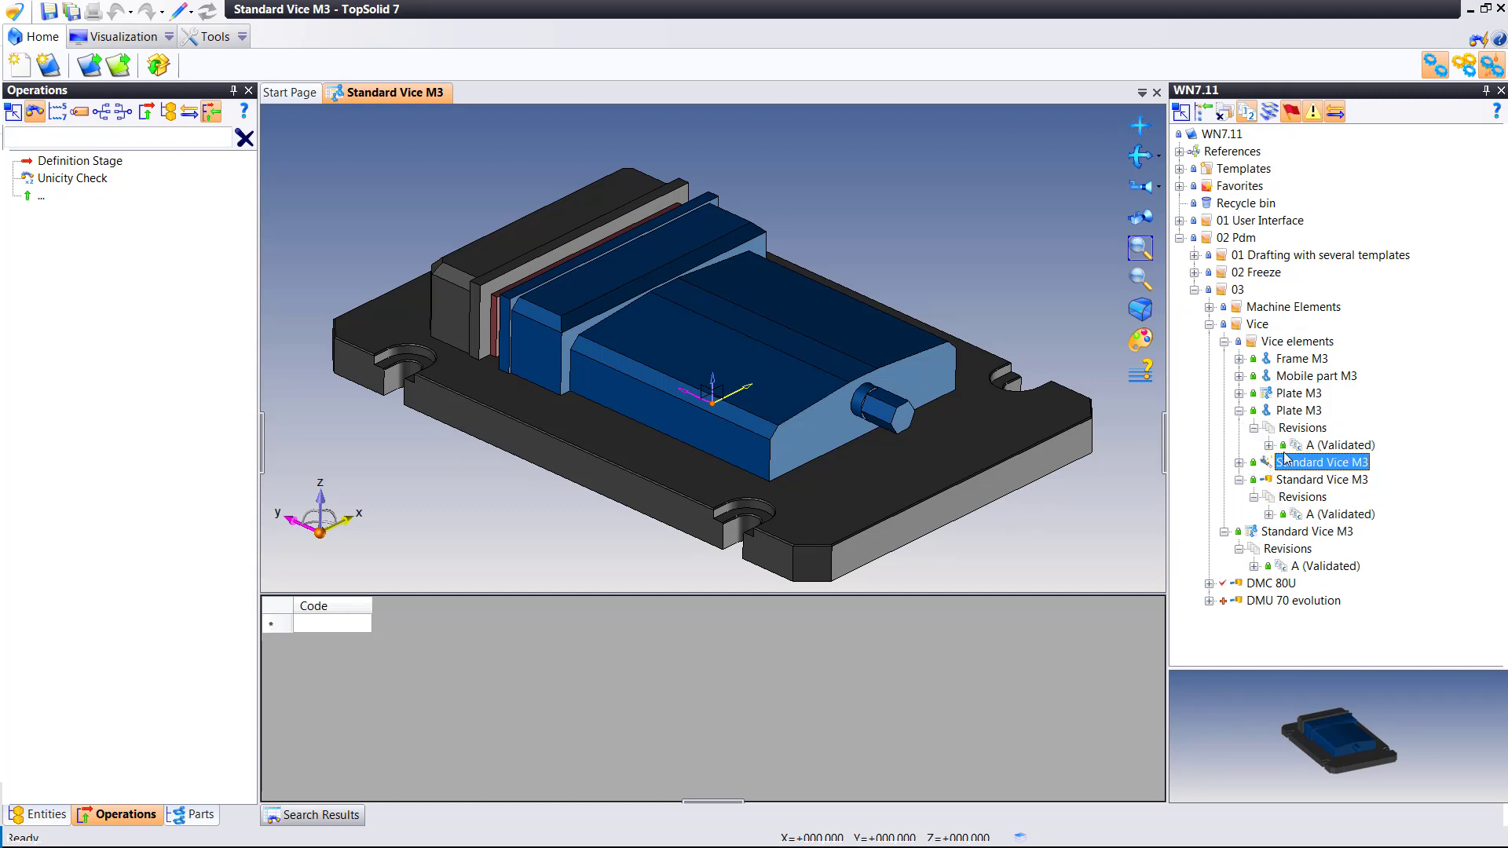
click(1238, 411)
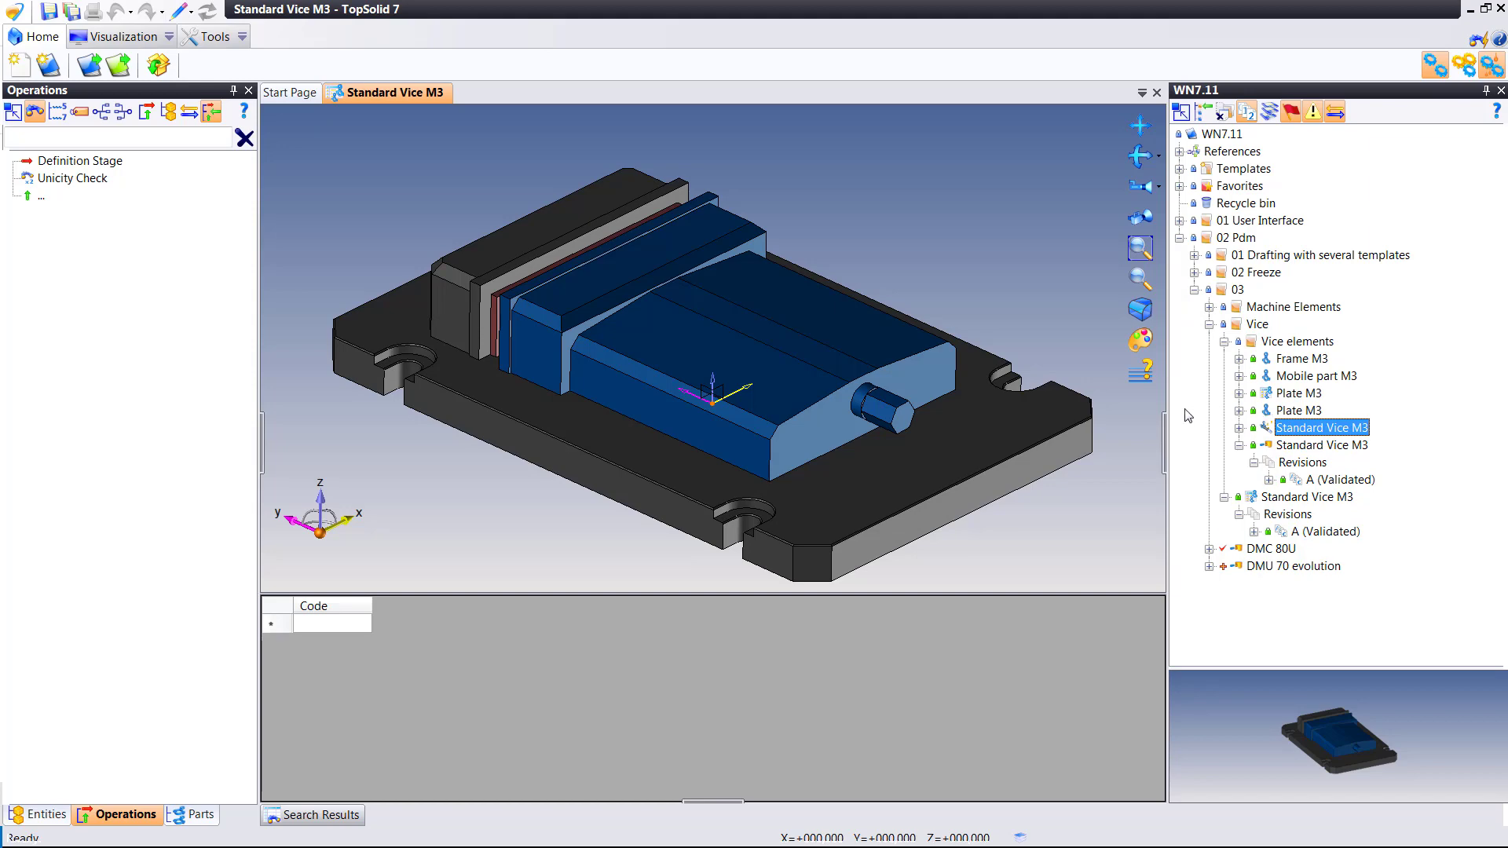
middle_click(434, 99)
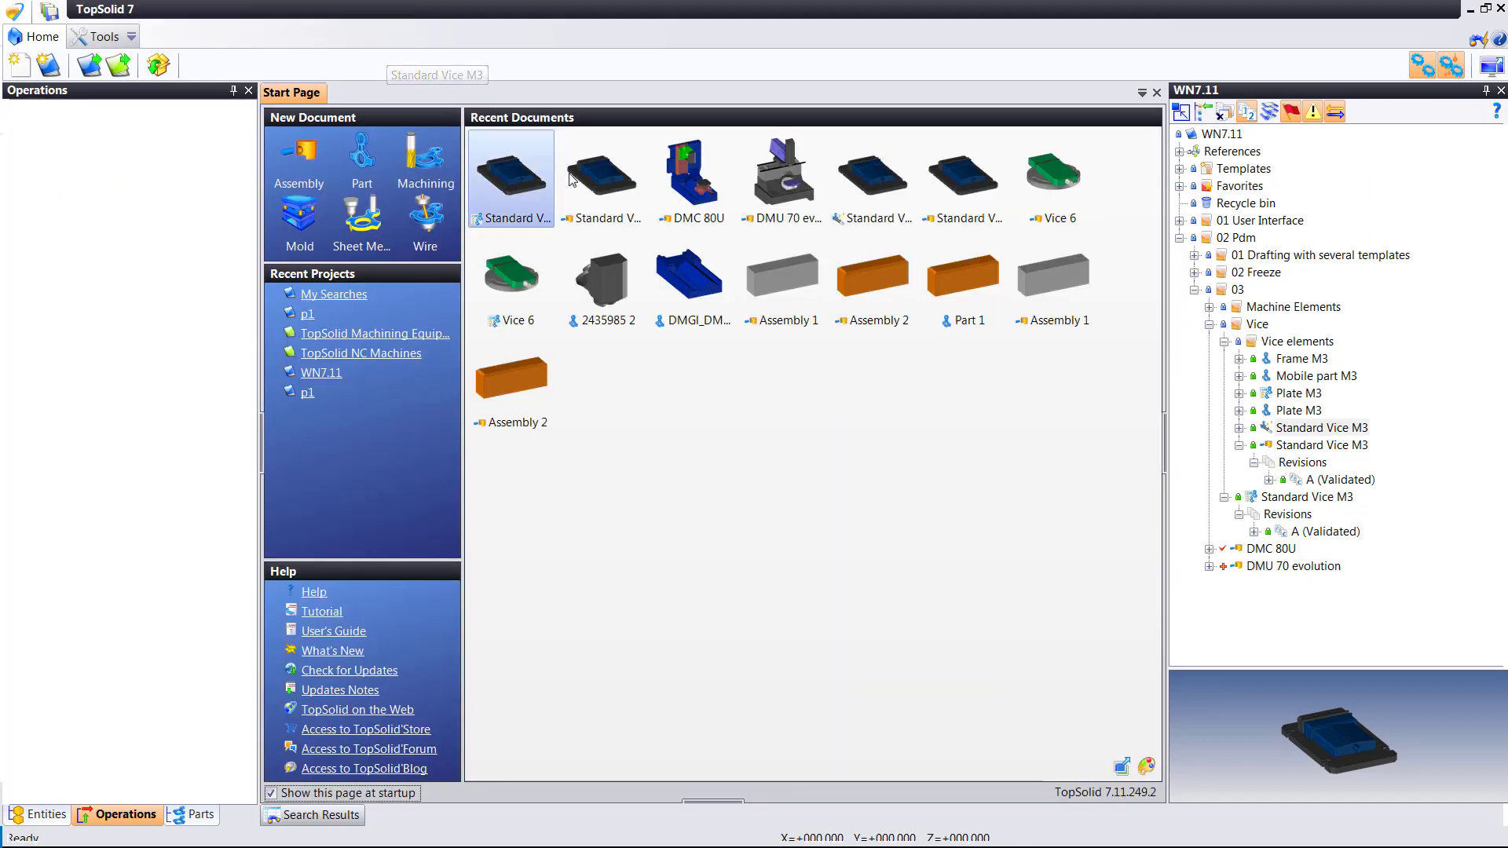
Open DMC 80U and place the Standard Vice M3 at the centre of the machine table.
double_click(1271, 549)
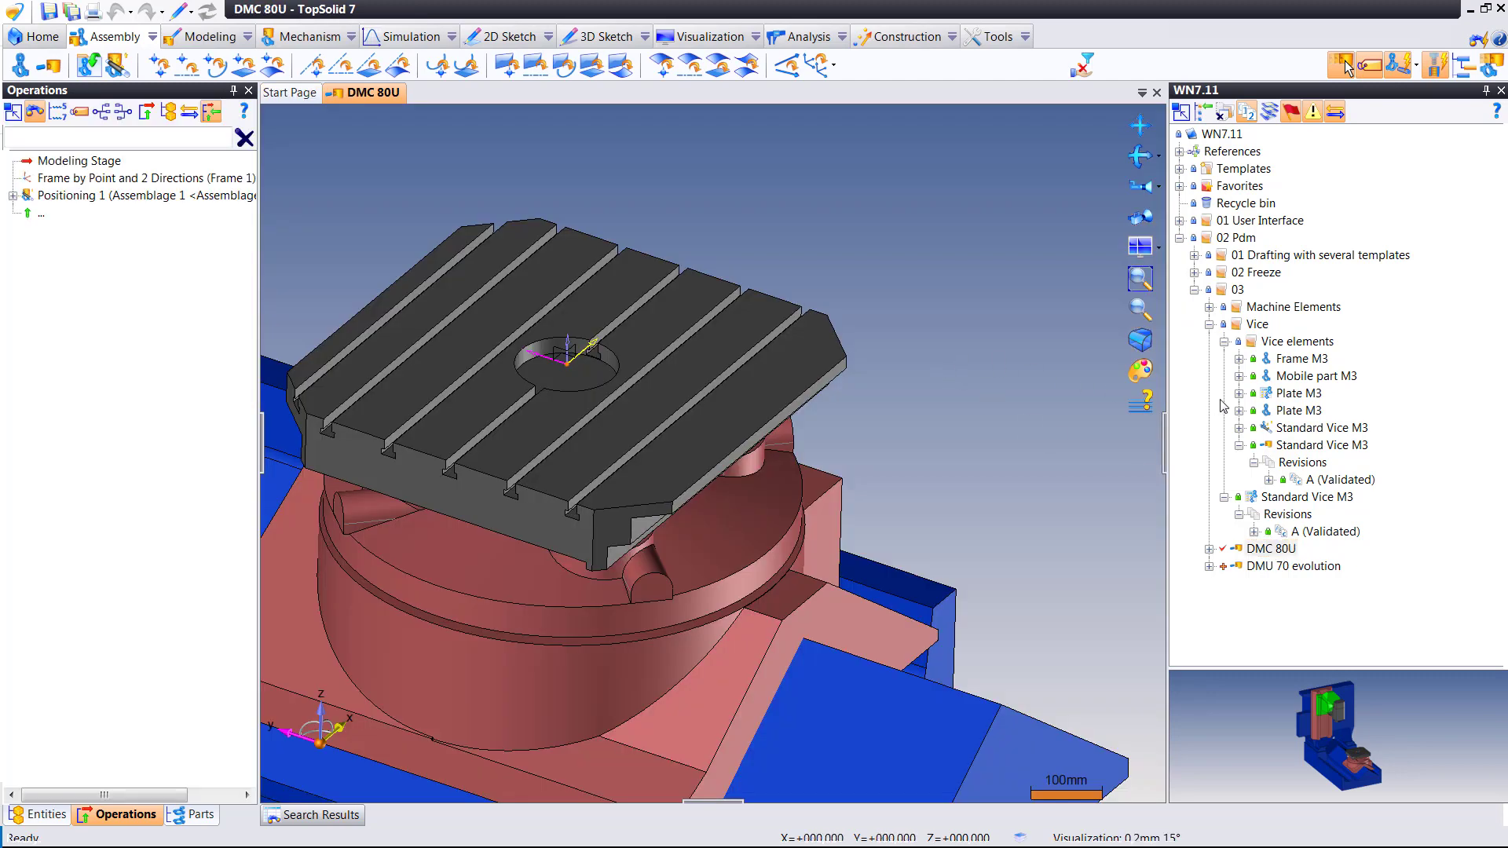
drag(1270, 503, 974, 355)
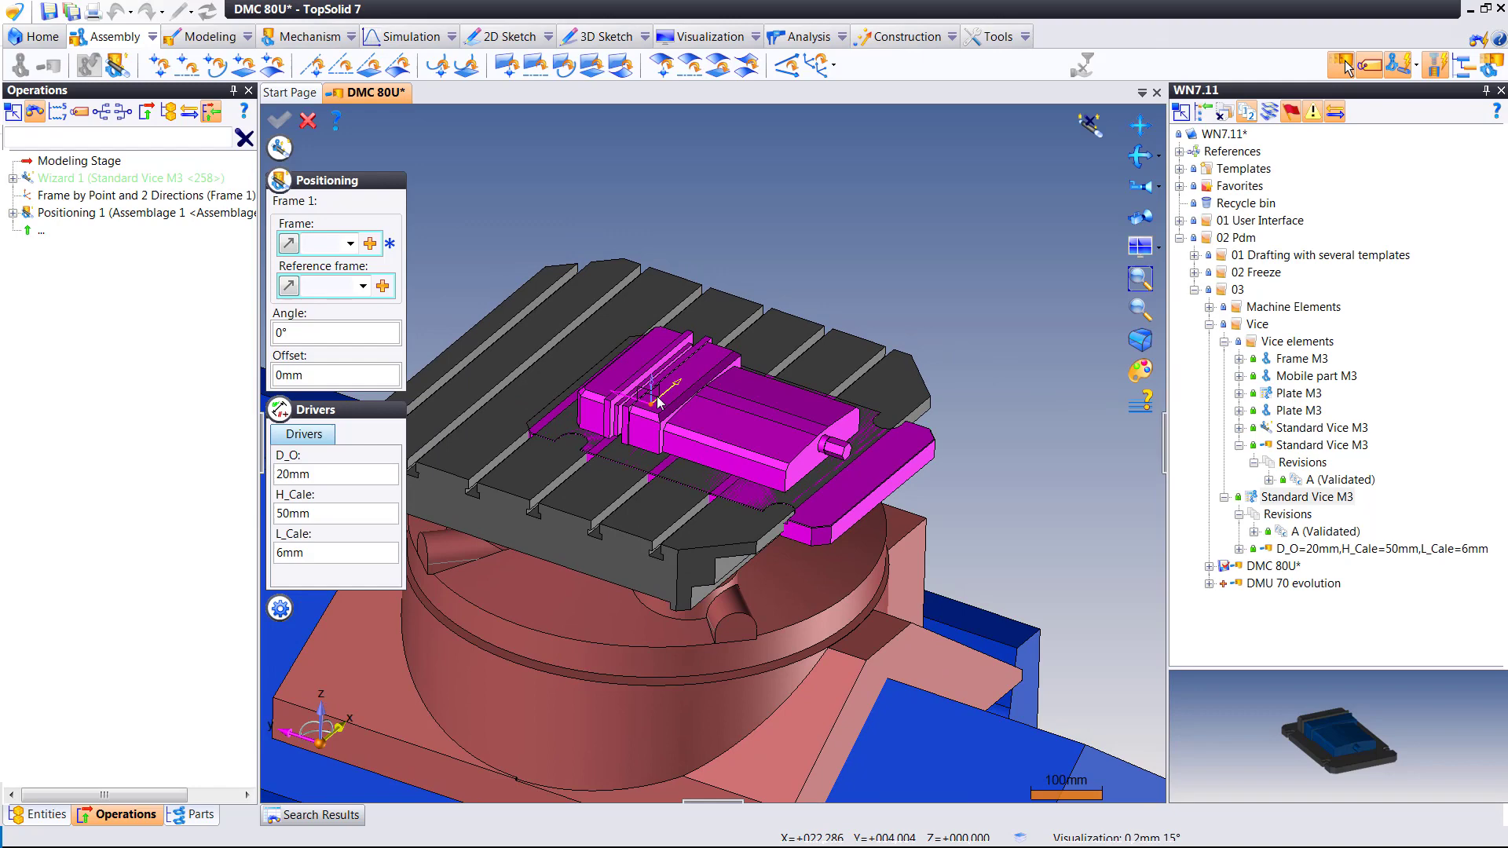
click(657, 402)
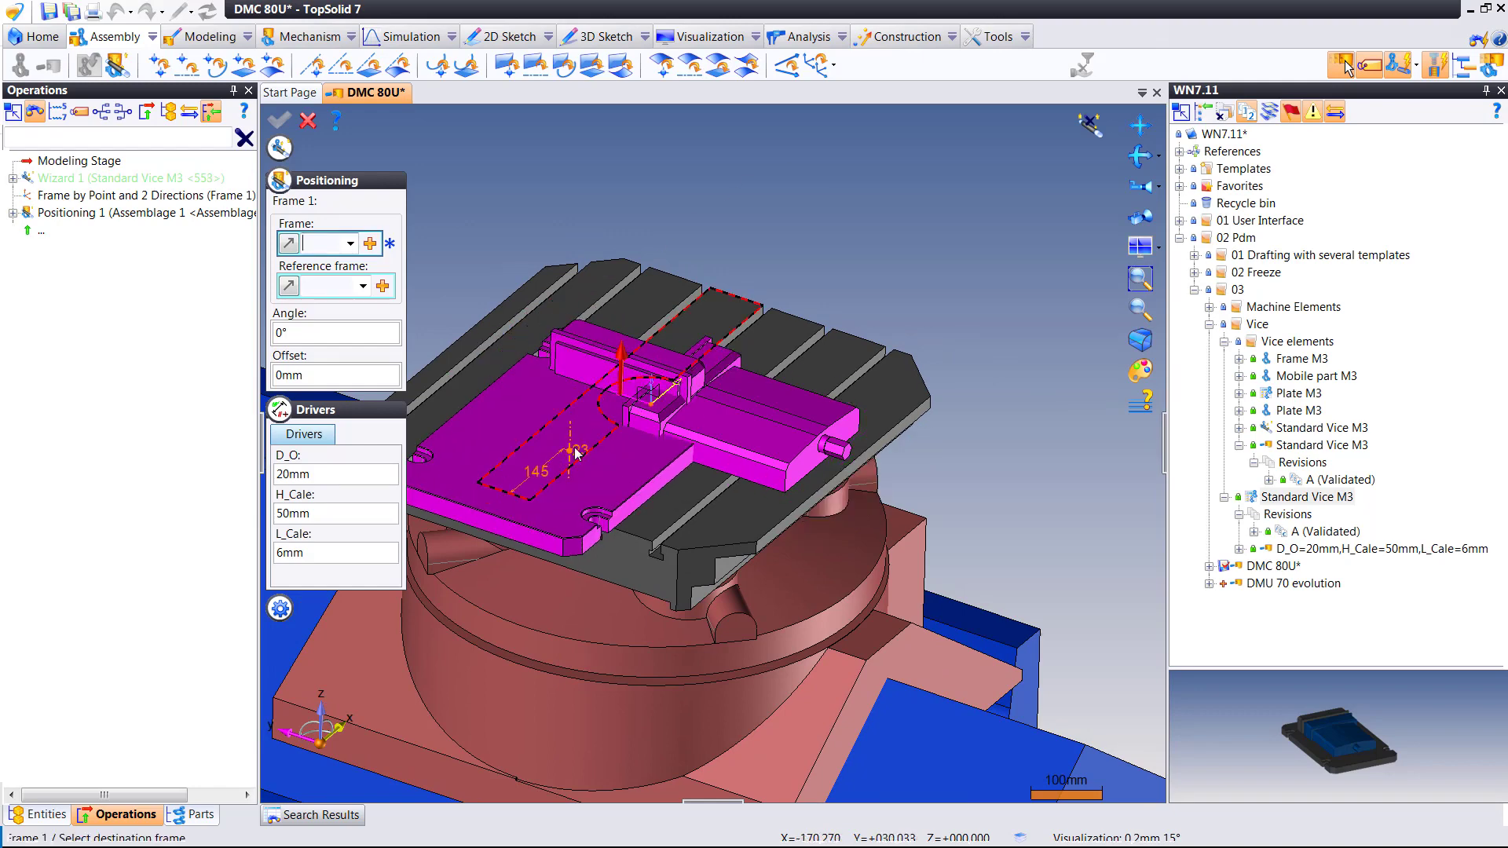
right_click(645, 181)
click(667, 178)
Check in the DMC 80U assembly and select Plate M3 in the project tree.
right_click(401, 94)
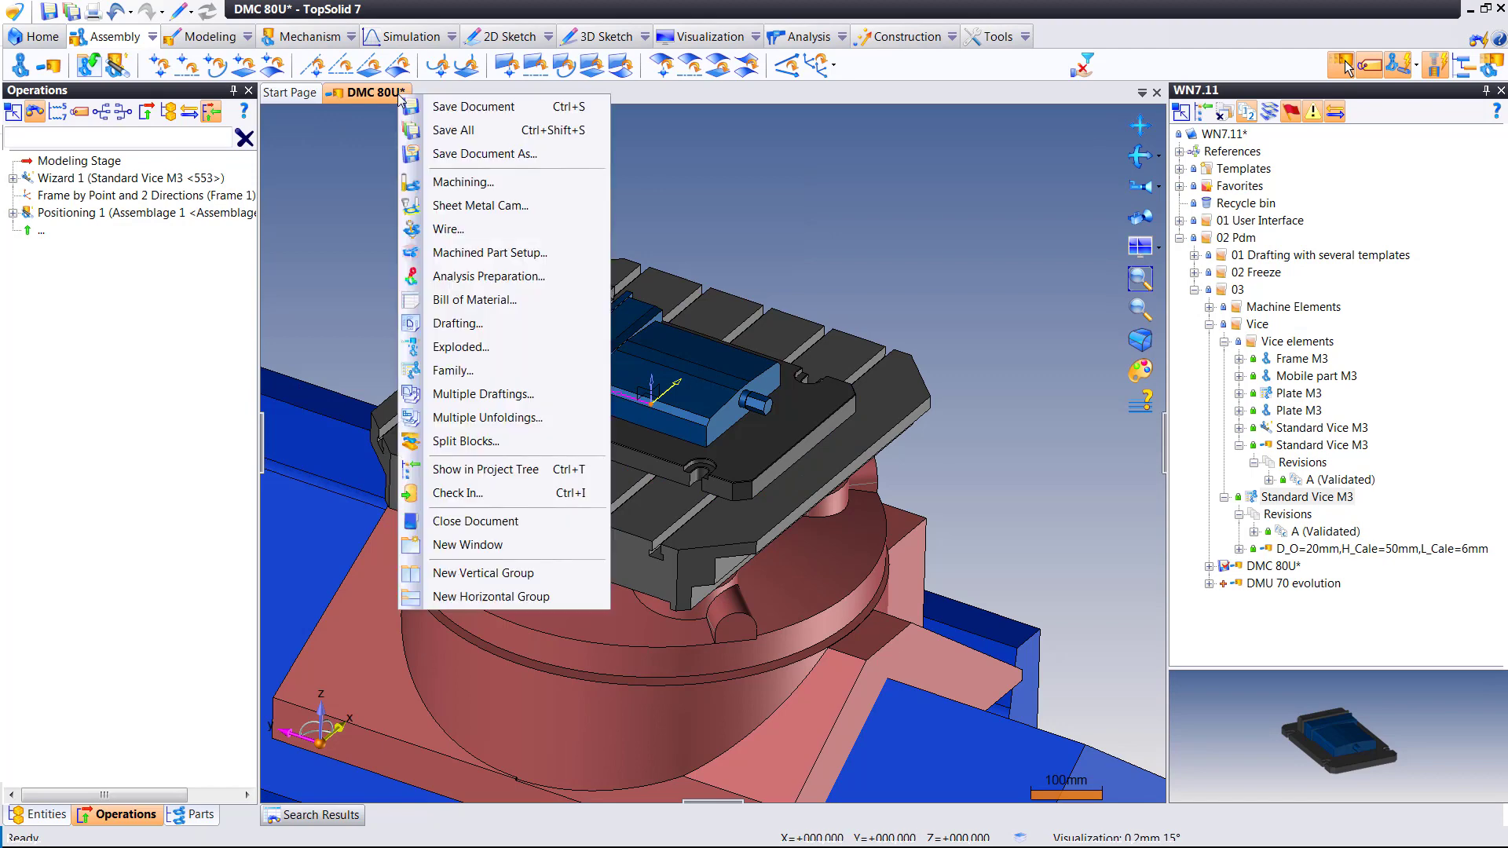
click(458, 493)
key(Return)
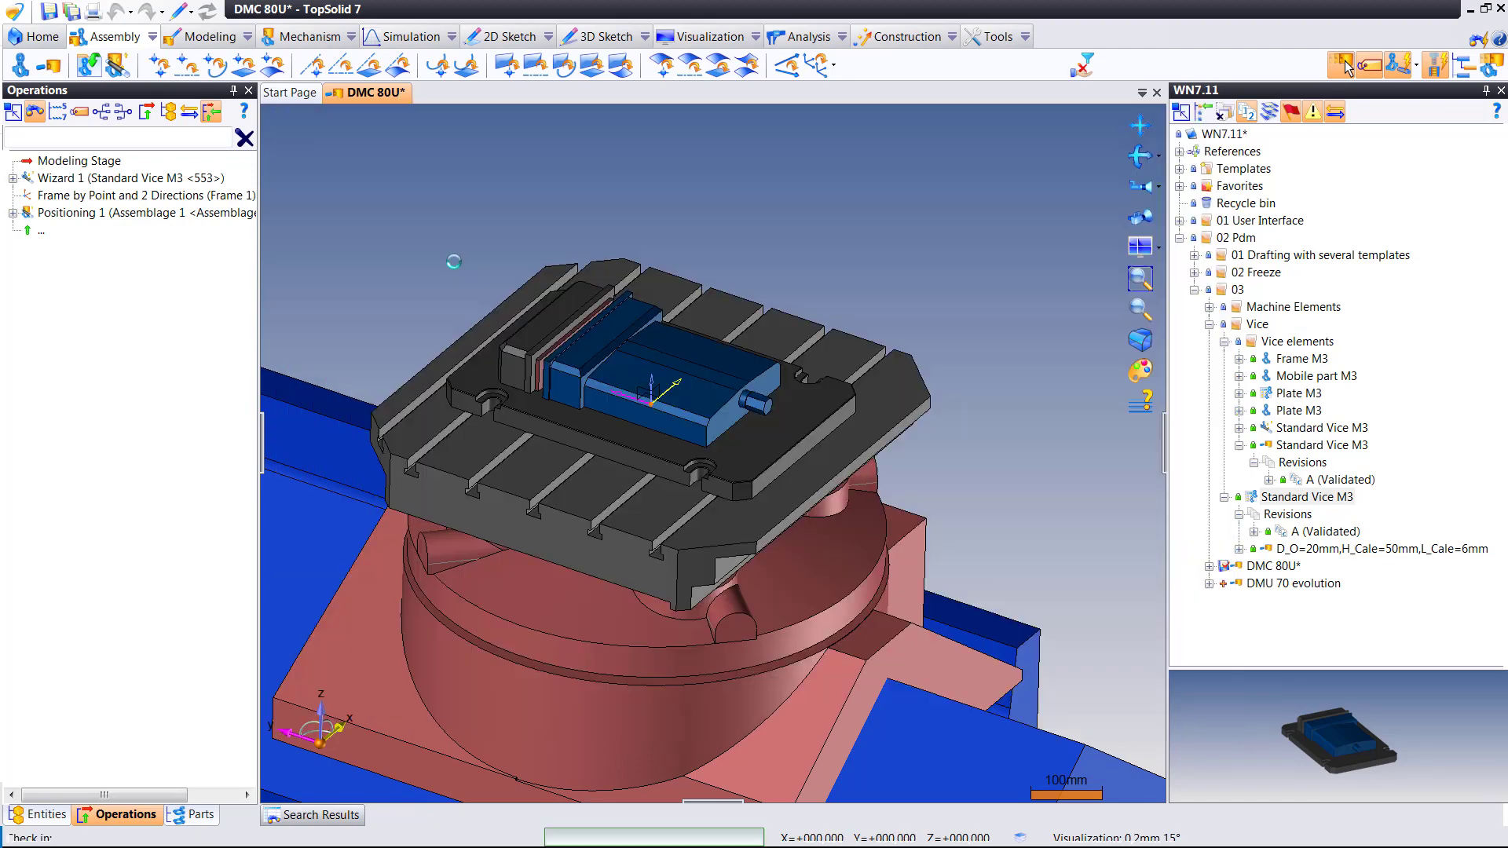
scroll(695, 297, down, 4)
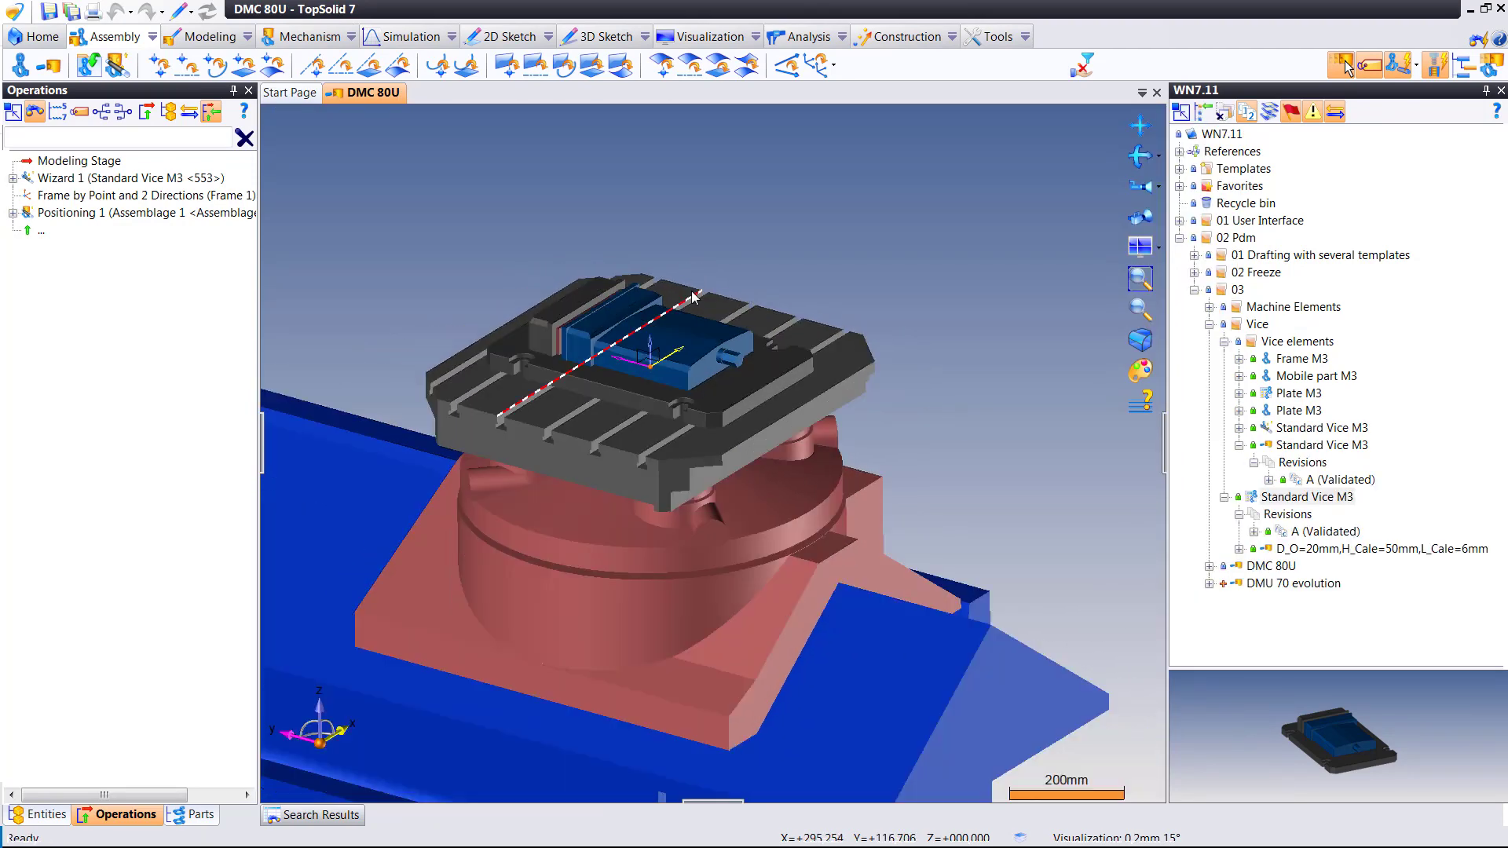
scroll(663, 258, down, 3)
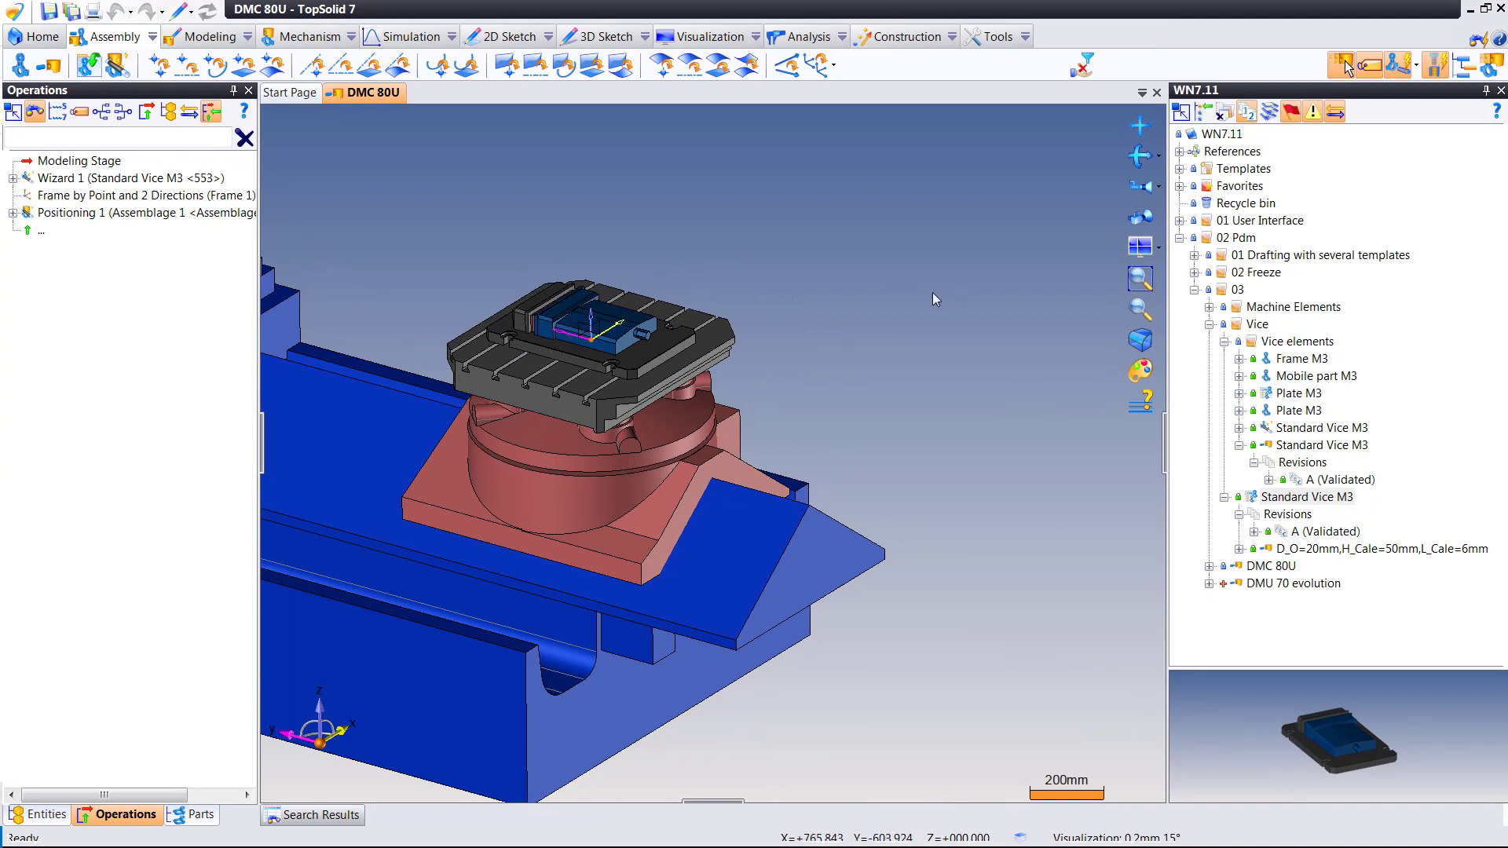
click(1285, 411)
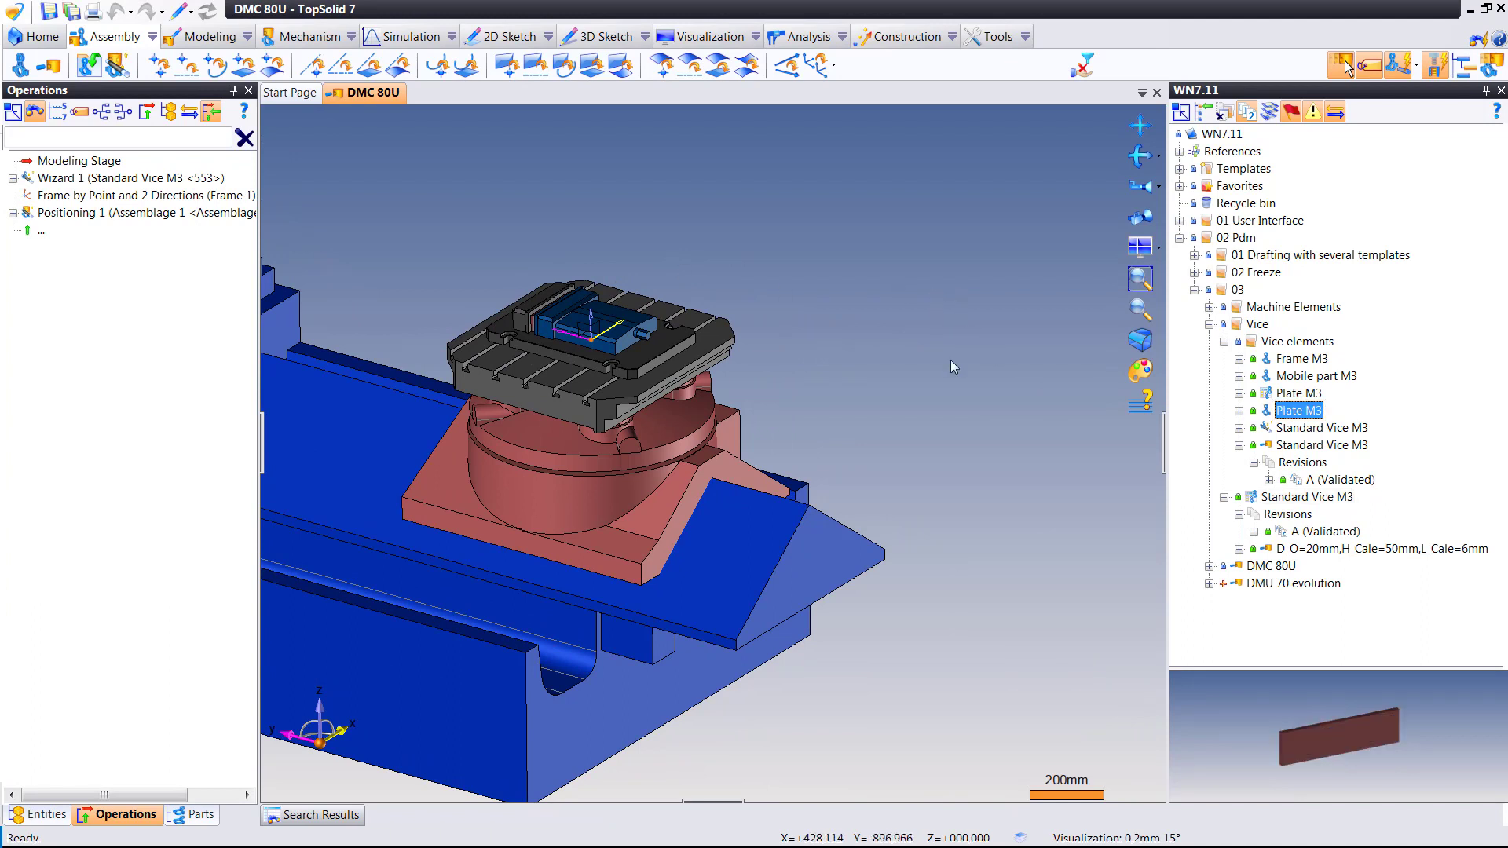
Open Plate M3 and change the plate's colour to yellow through its Attributes.
double_click(1291, 415)
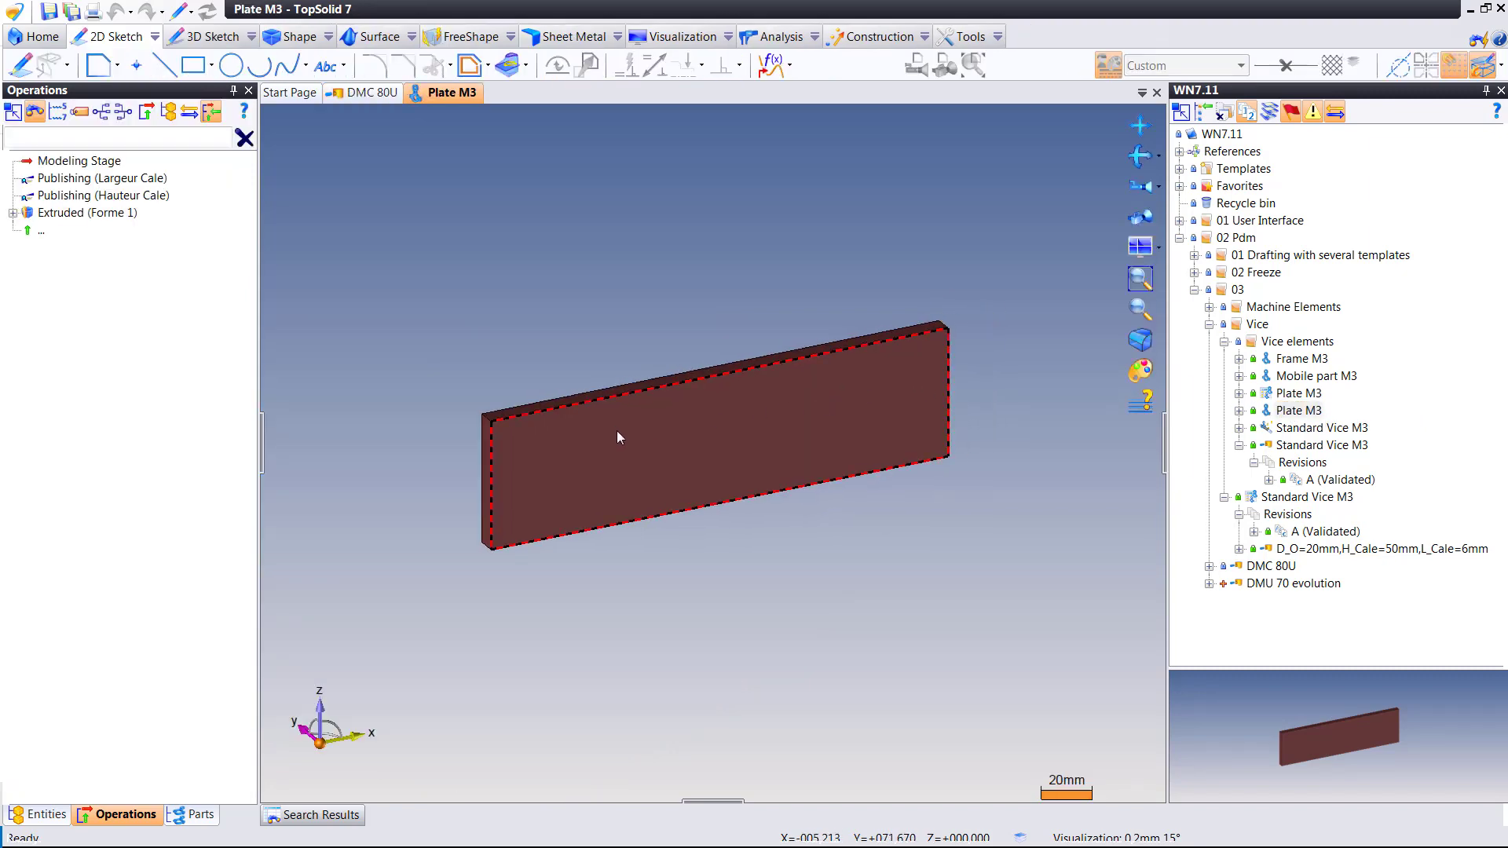
mouse_move(616, 430)
middle_down()
mouse_move(649, 434)
mouse_move(635, 431)
middle_up()
right_click(635, 431)
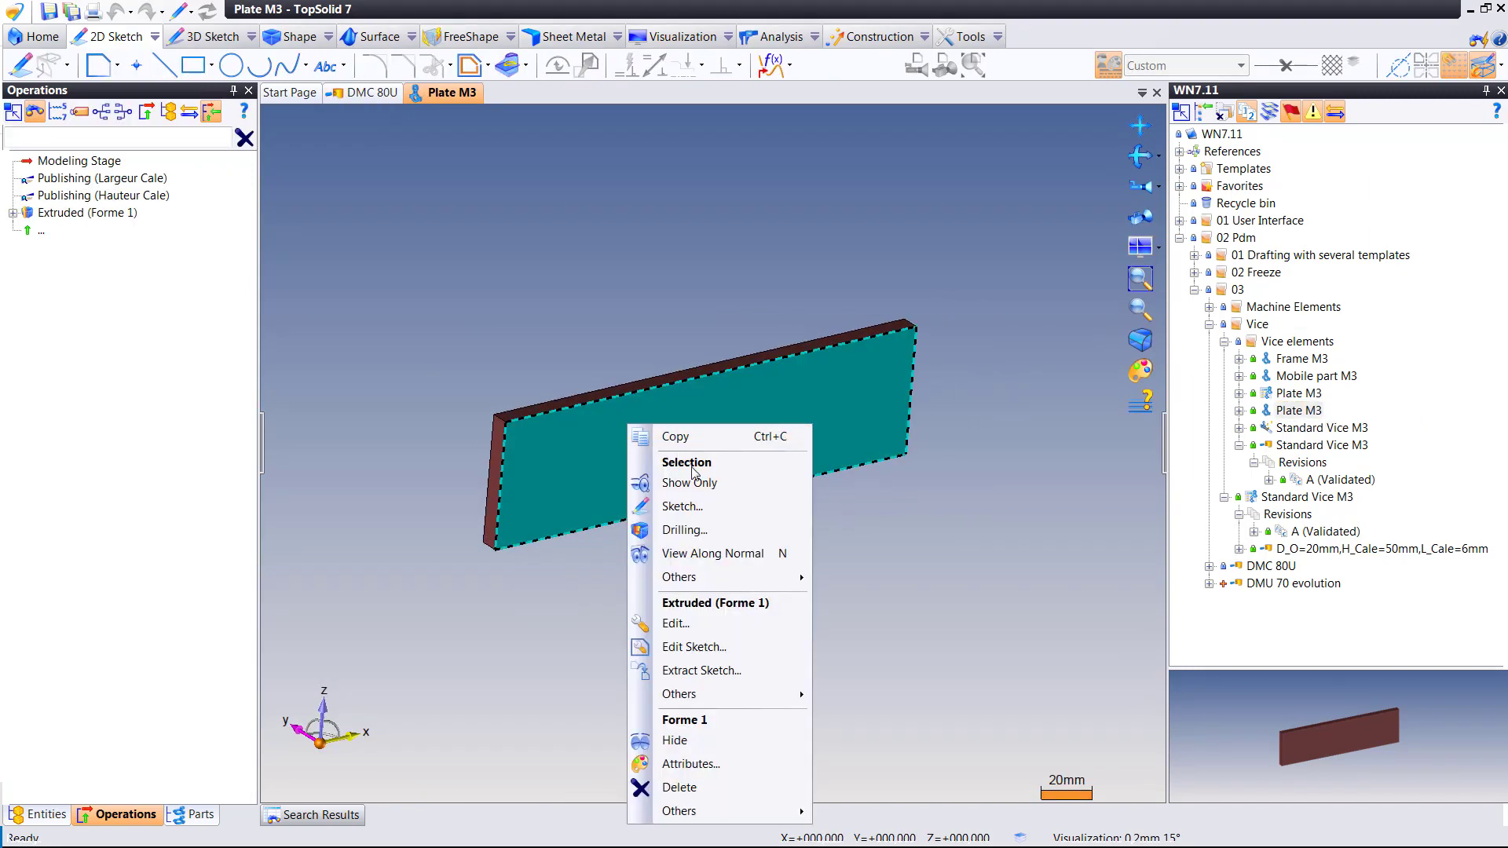
click(691, 763)
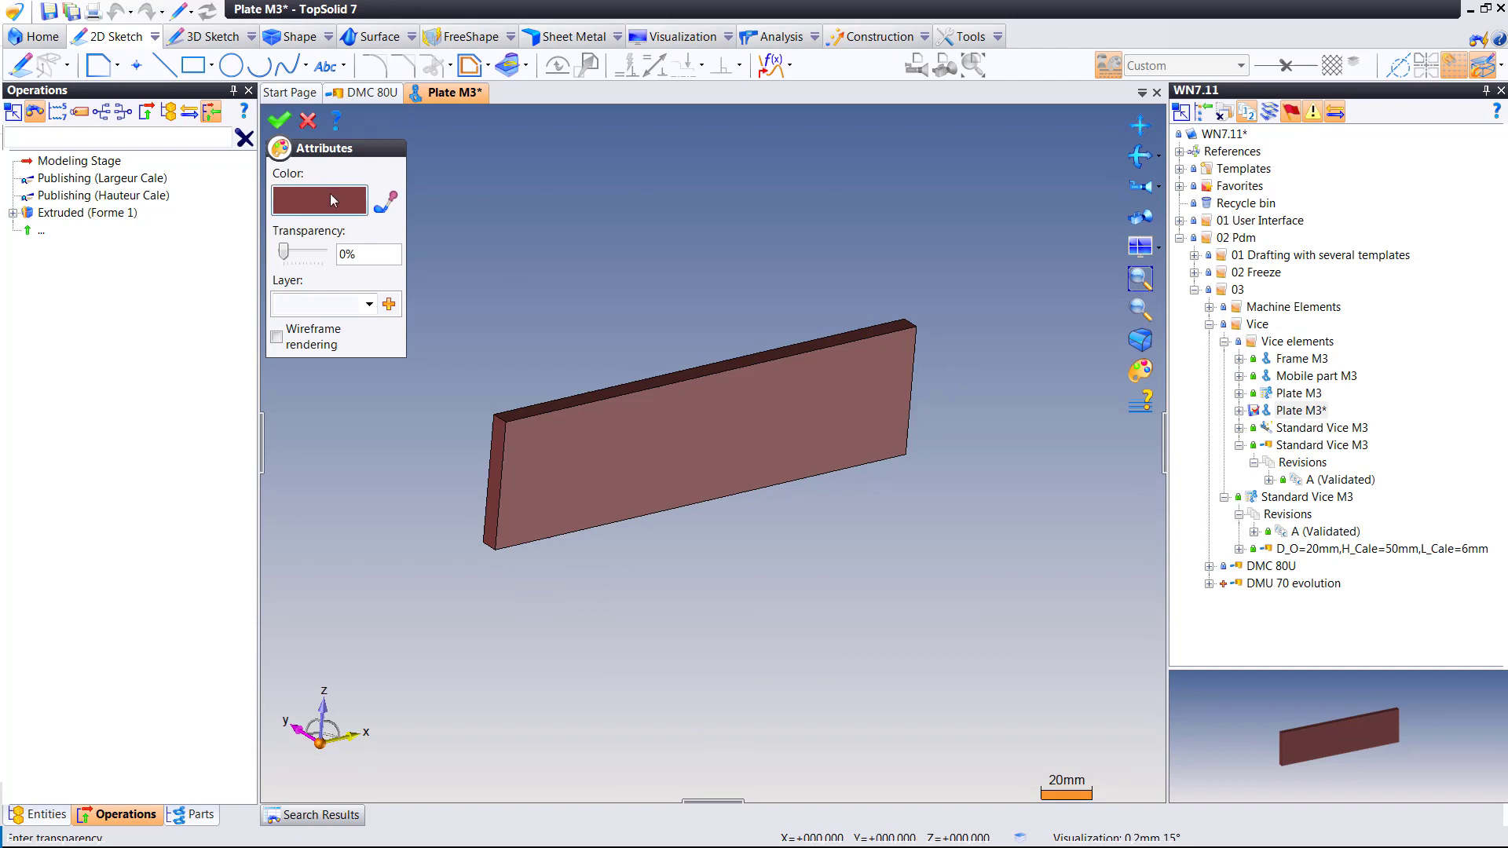
click(330, 197)
click(569, 256)
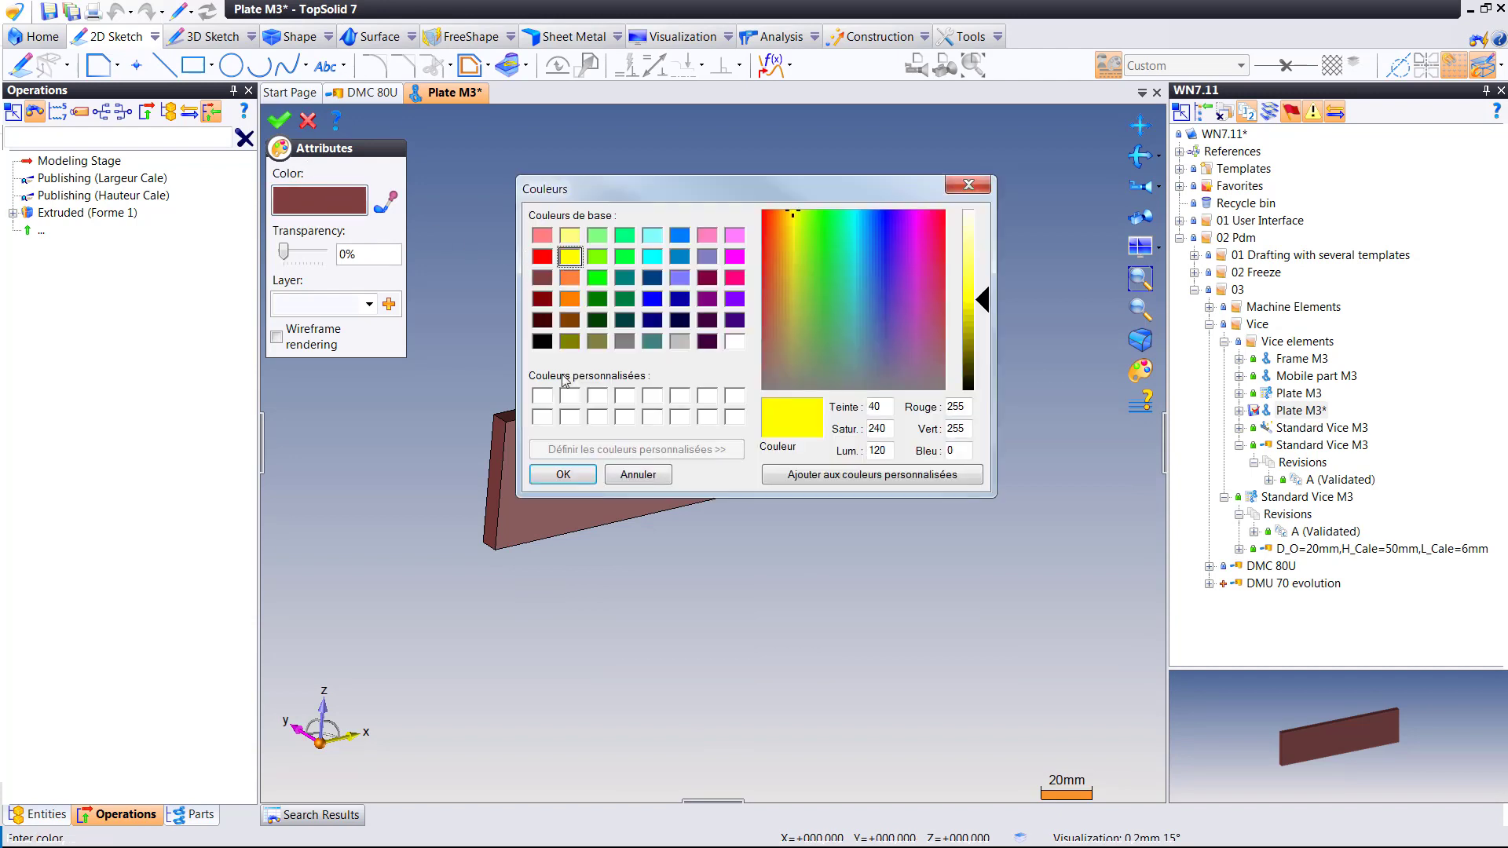
click(562, 474)
click(278, 121)
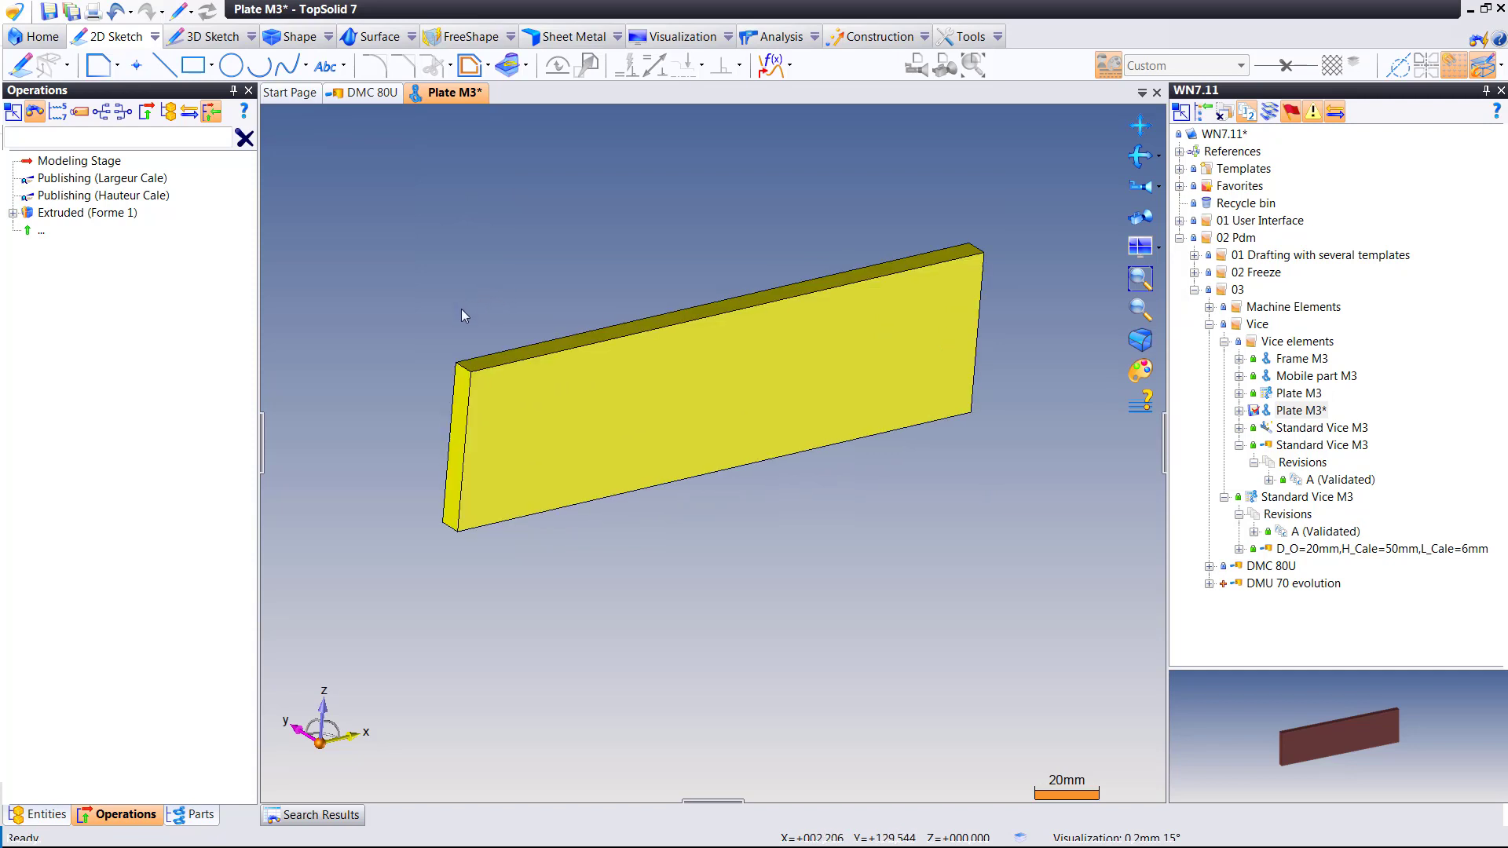
Open the plate's extrusion to inspect its H_C=55mm length value, then leave it.
right_click(505, 396)
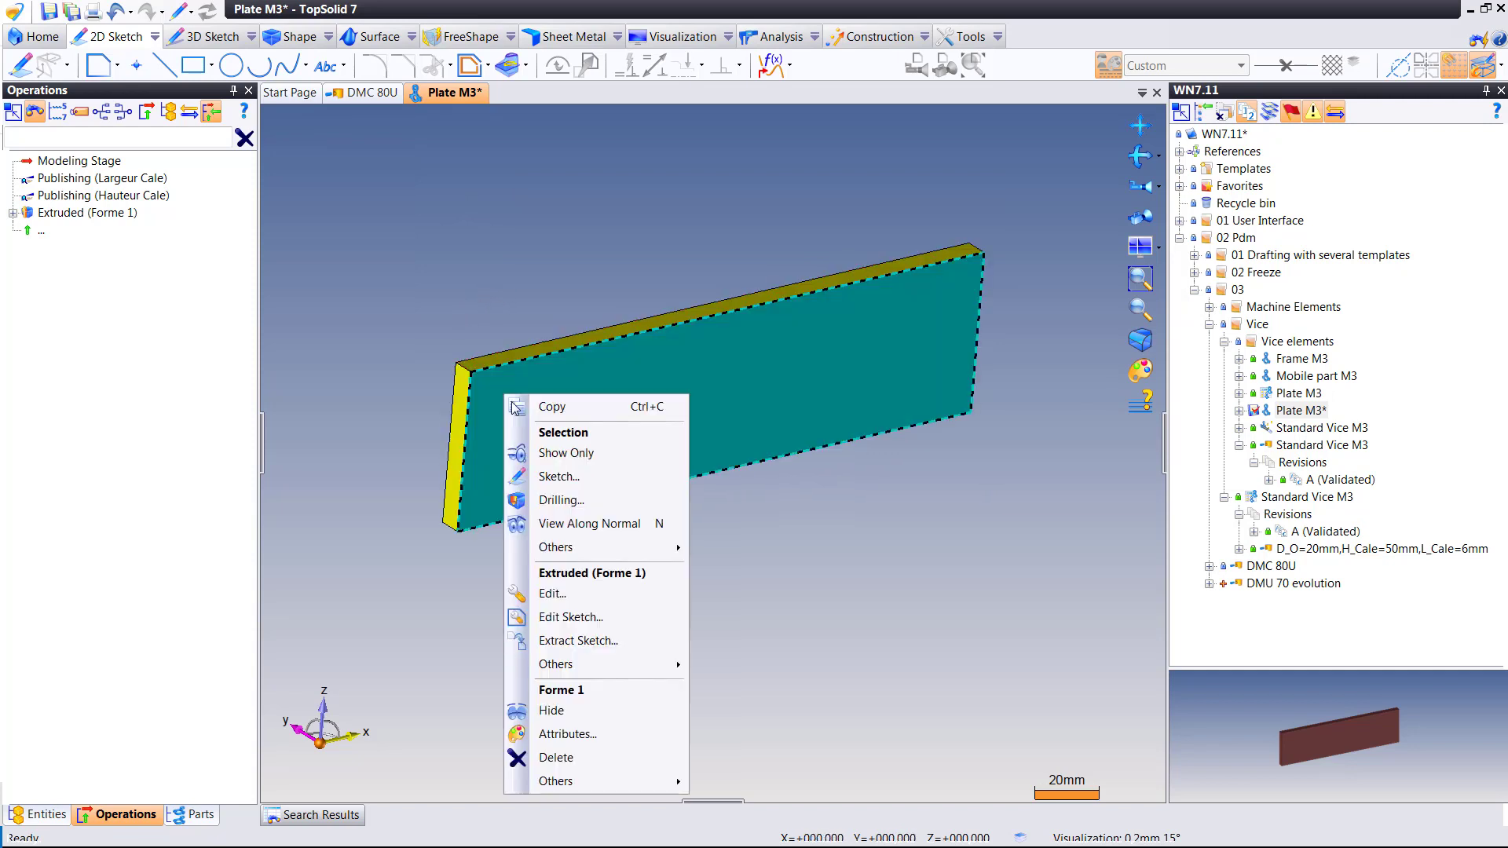
click(552, 593)
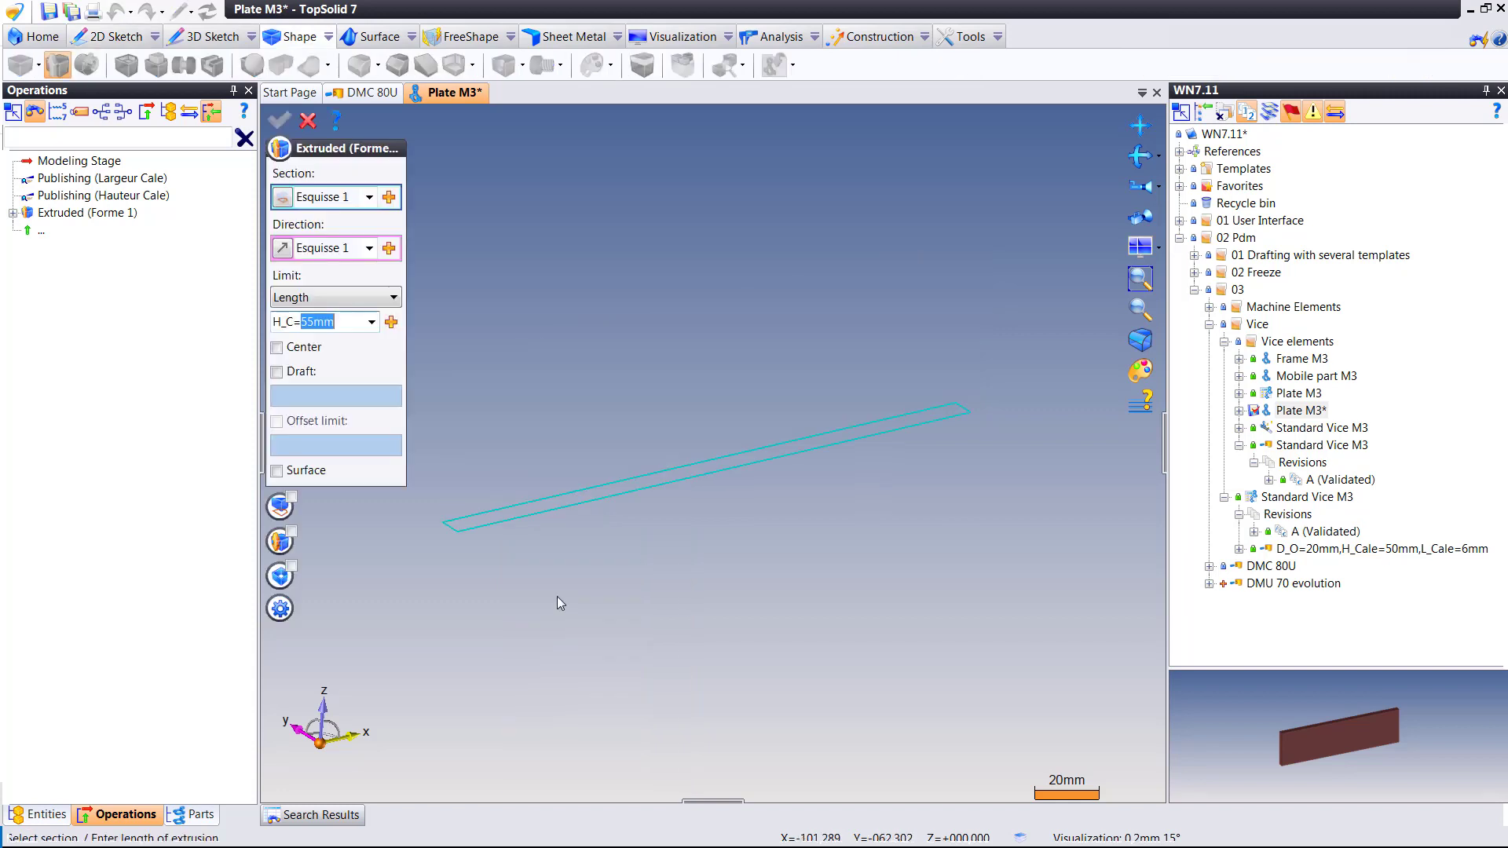
double_click(343, 323)
click(341, 322)
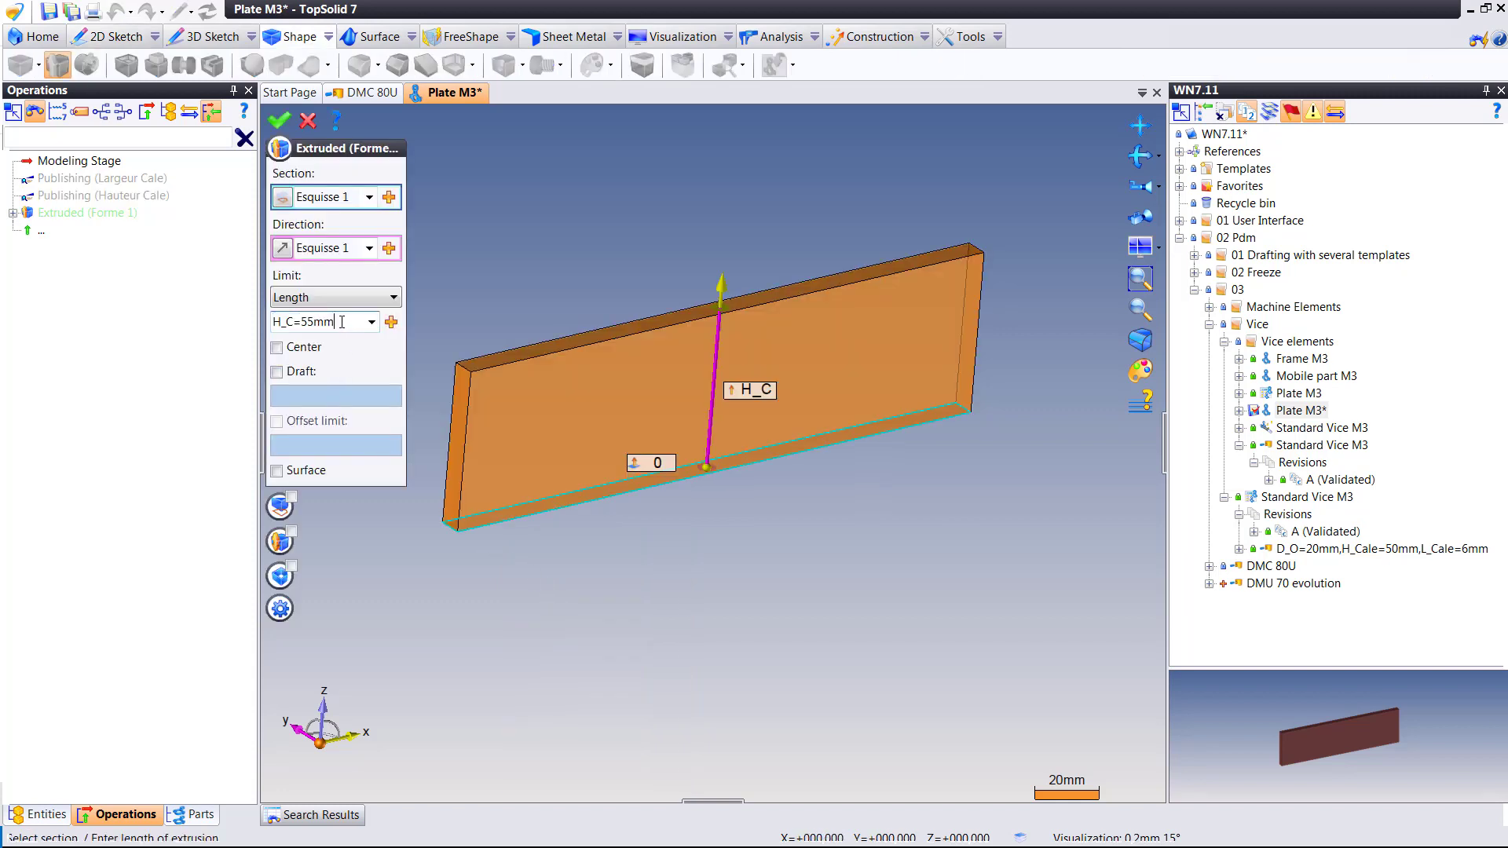
click(311, 119)
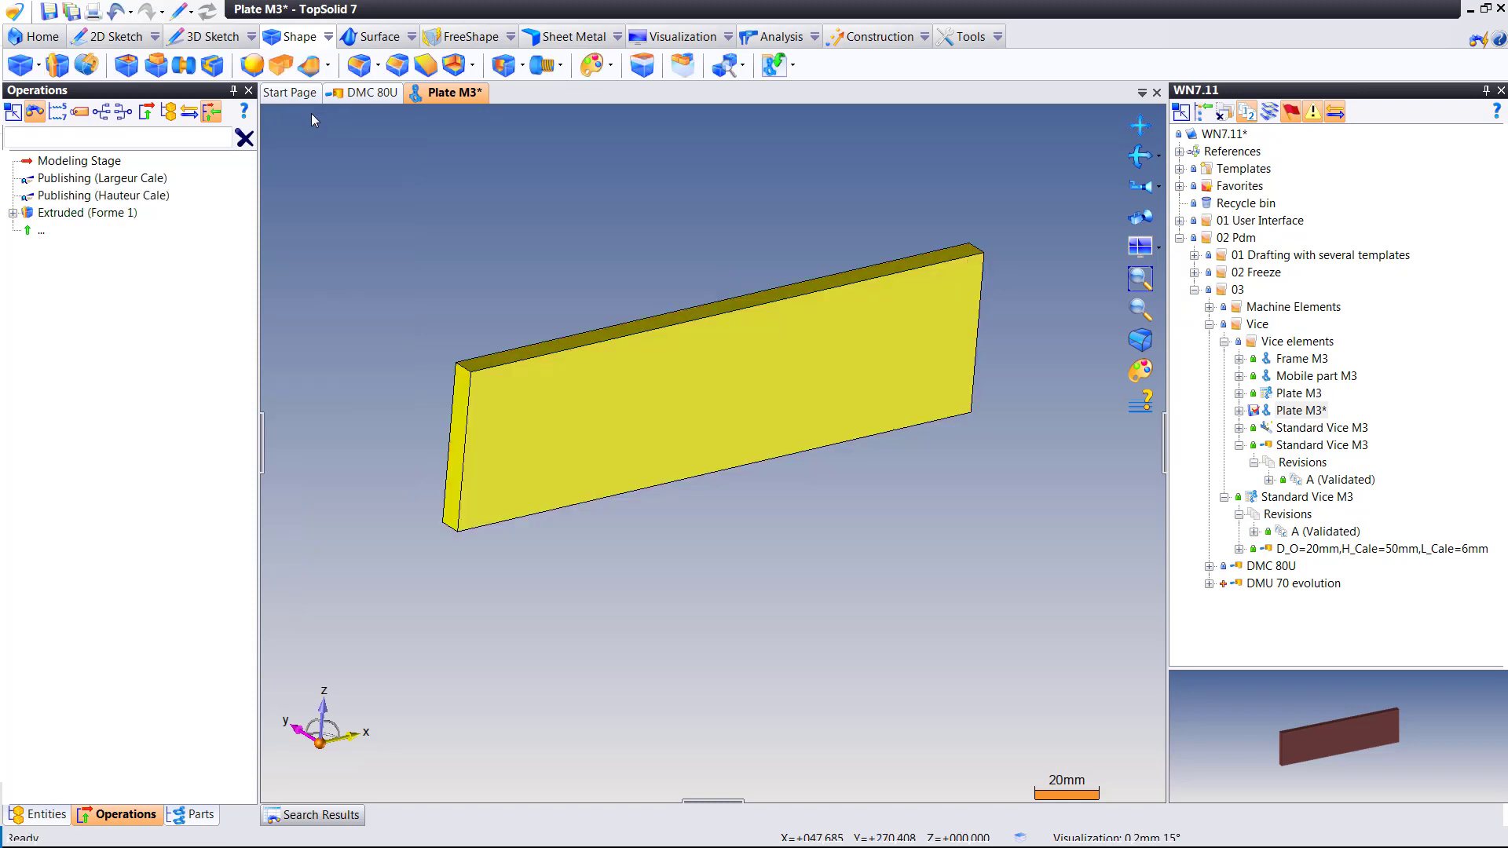
Edit the plate sketch, changing the 200 width dimension to 198, and rebuild the plate.
right_click(521, 376)
click(633, 597)
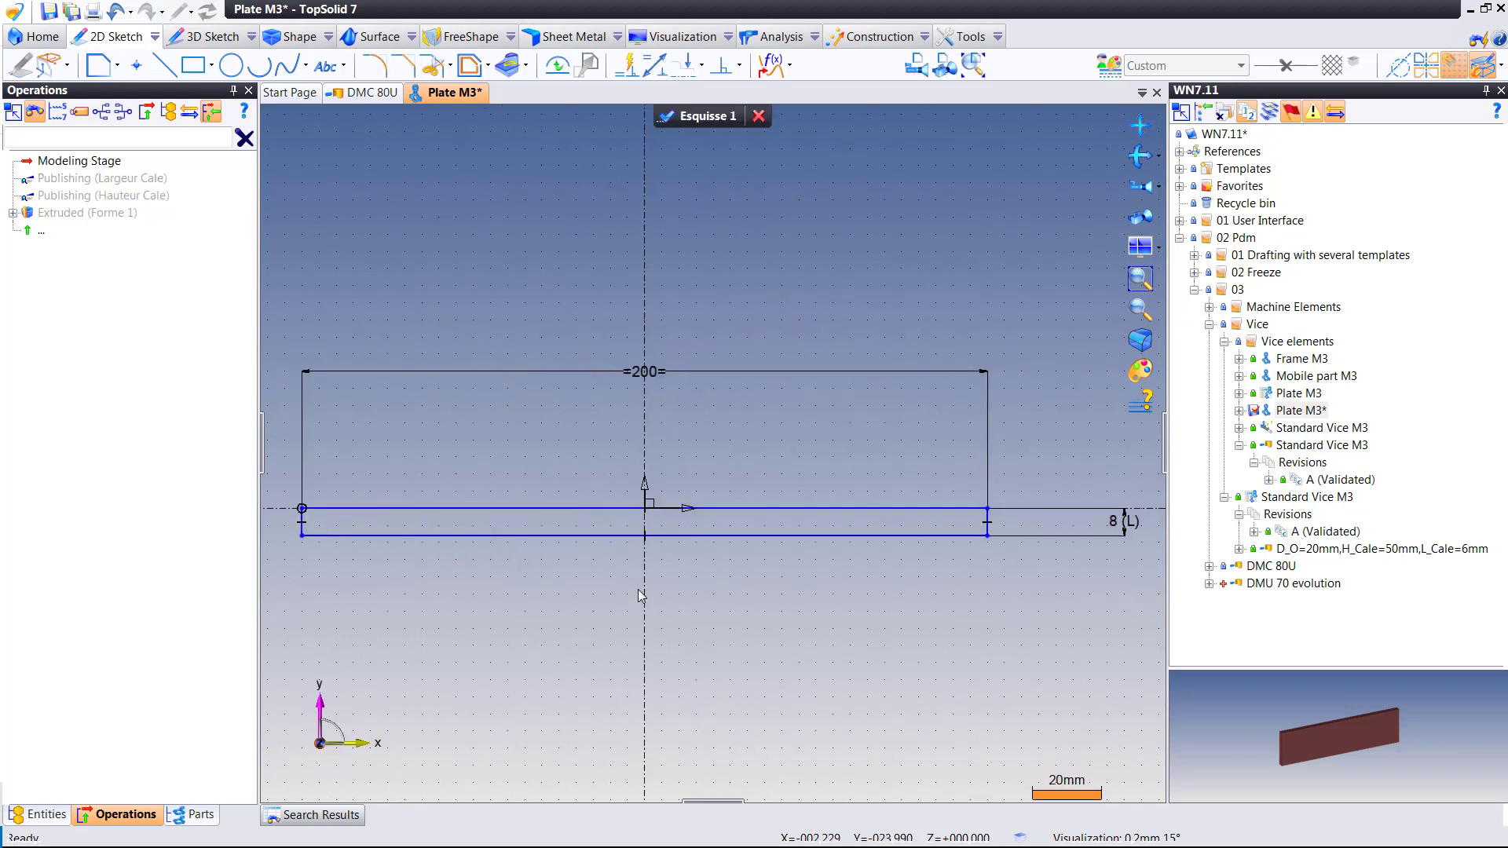
double_click(644, 371)
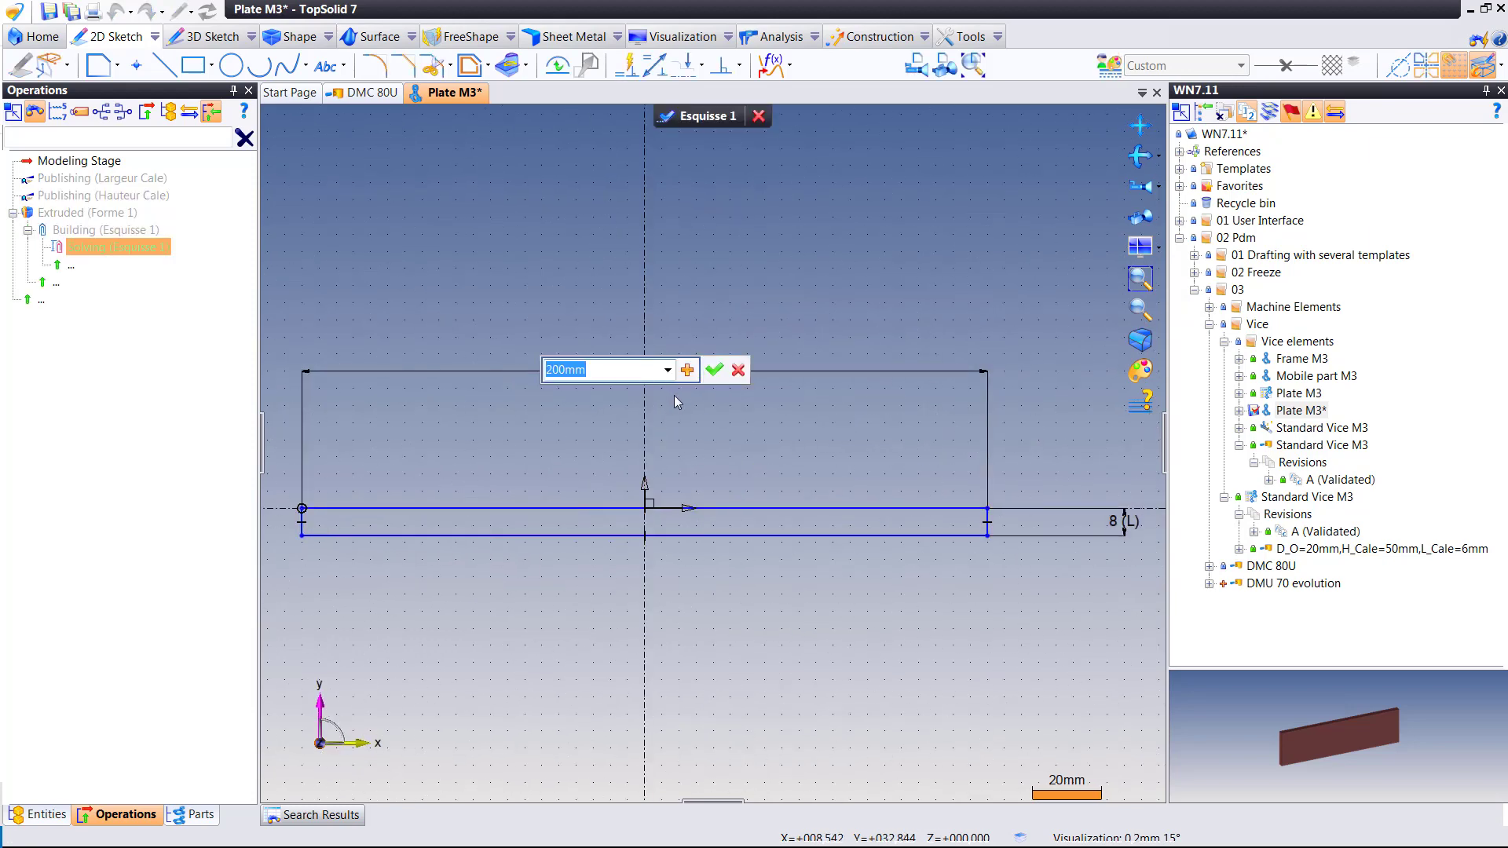
text(198)
key(Return)
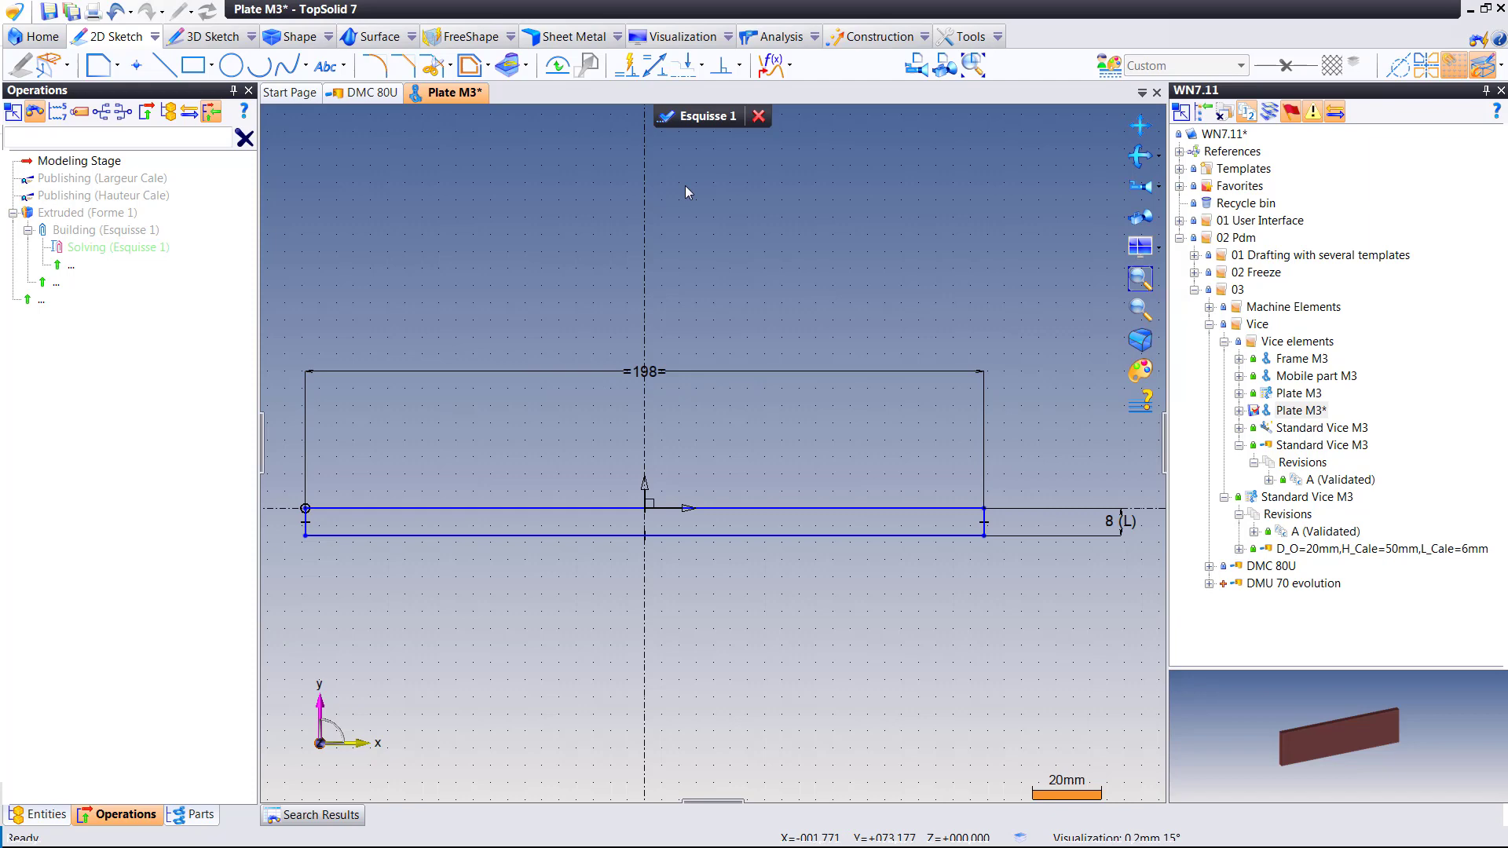
click(714, 118)
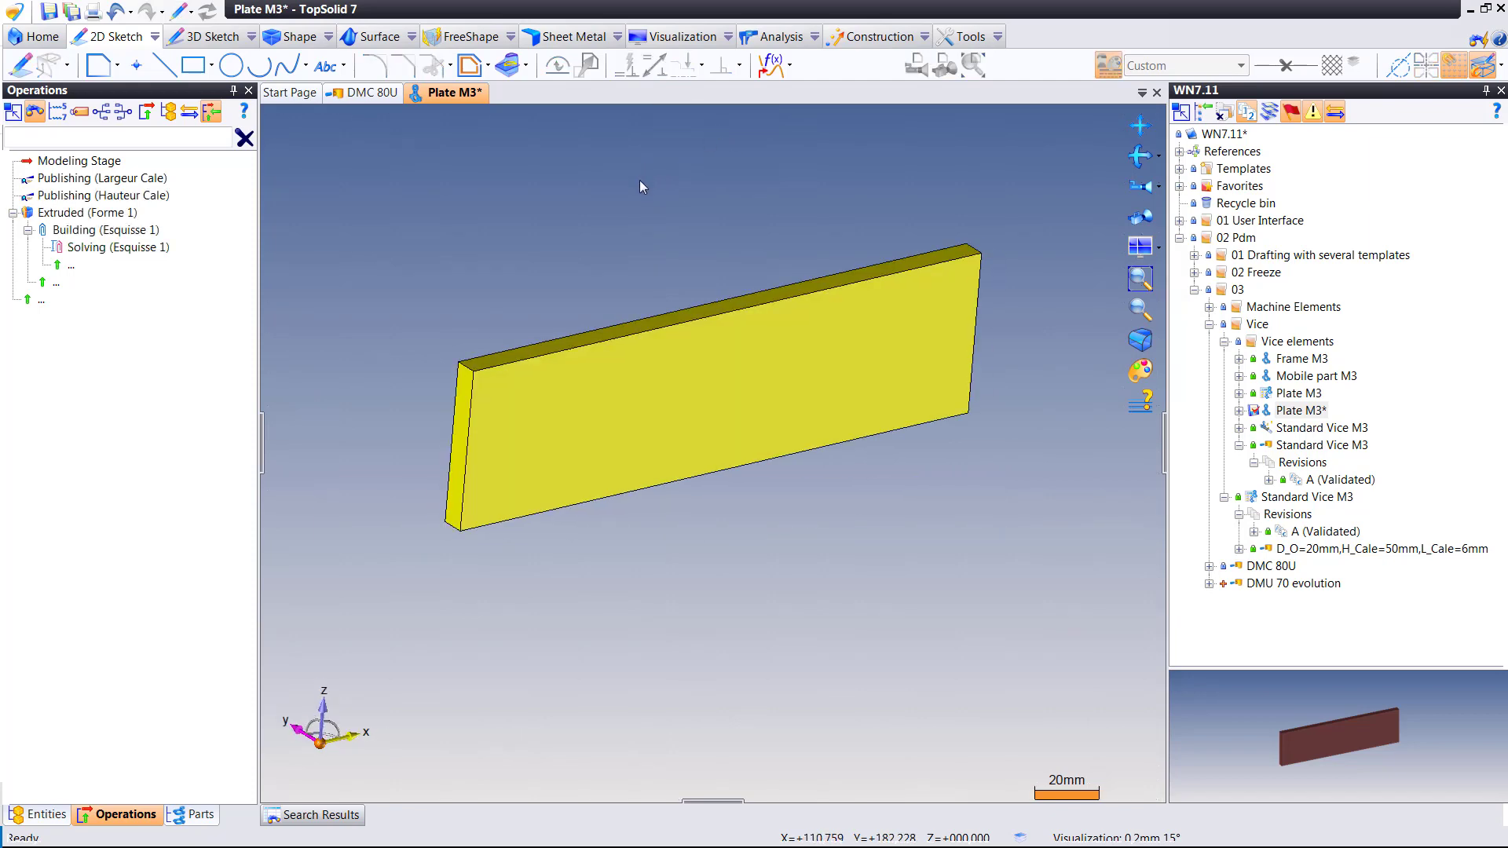
Save the modified Plate M3 and check it in.
right_click(456, 96)
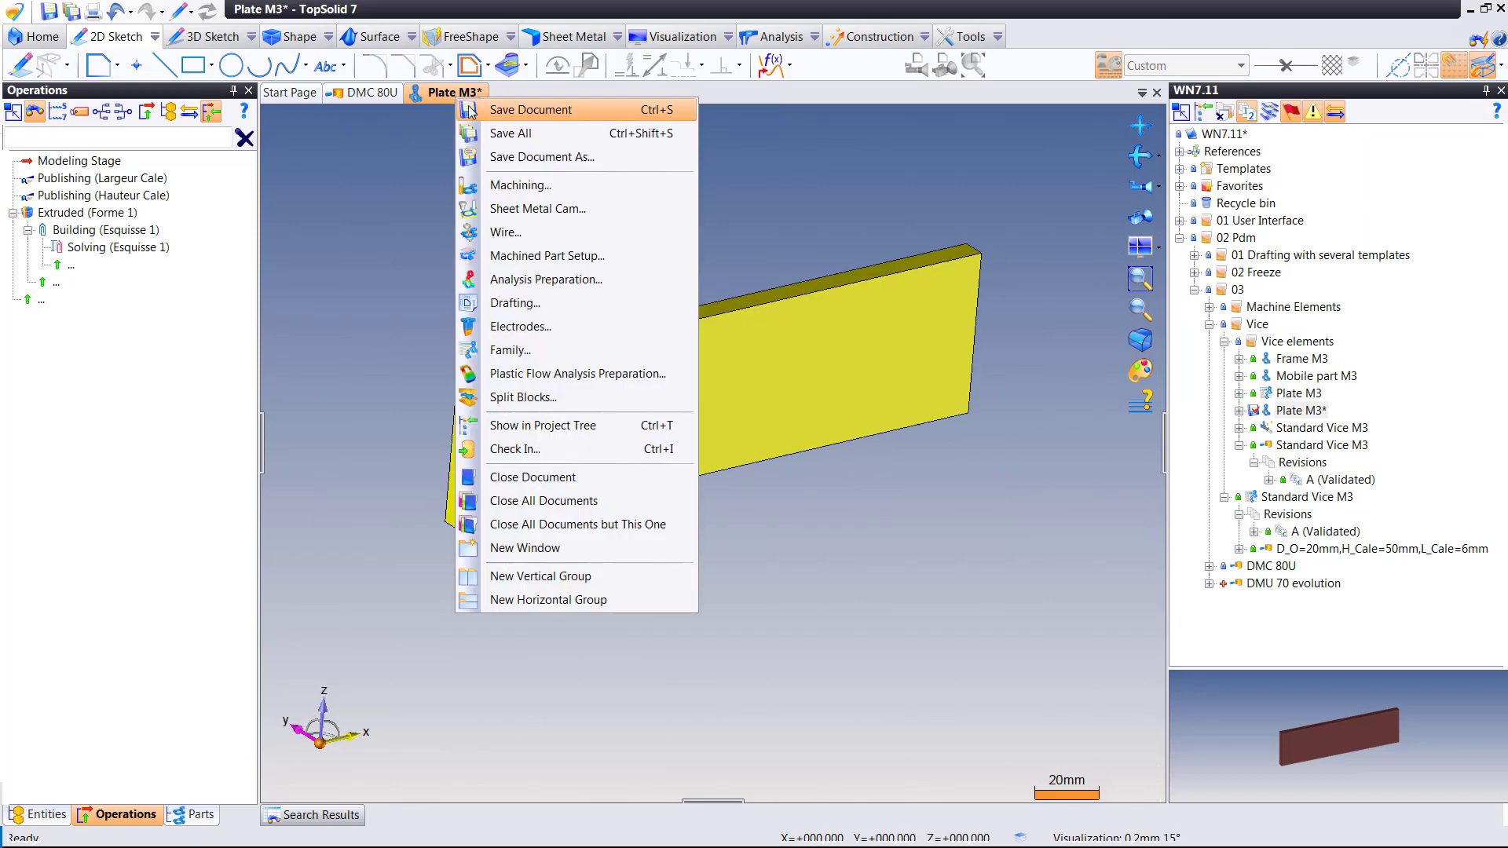
click(469, 111)
right_click(466, 94)
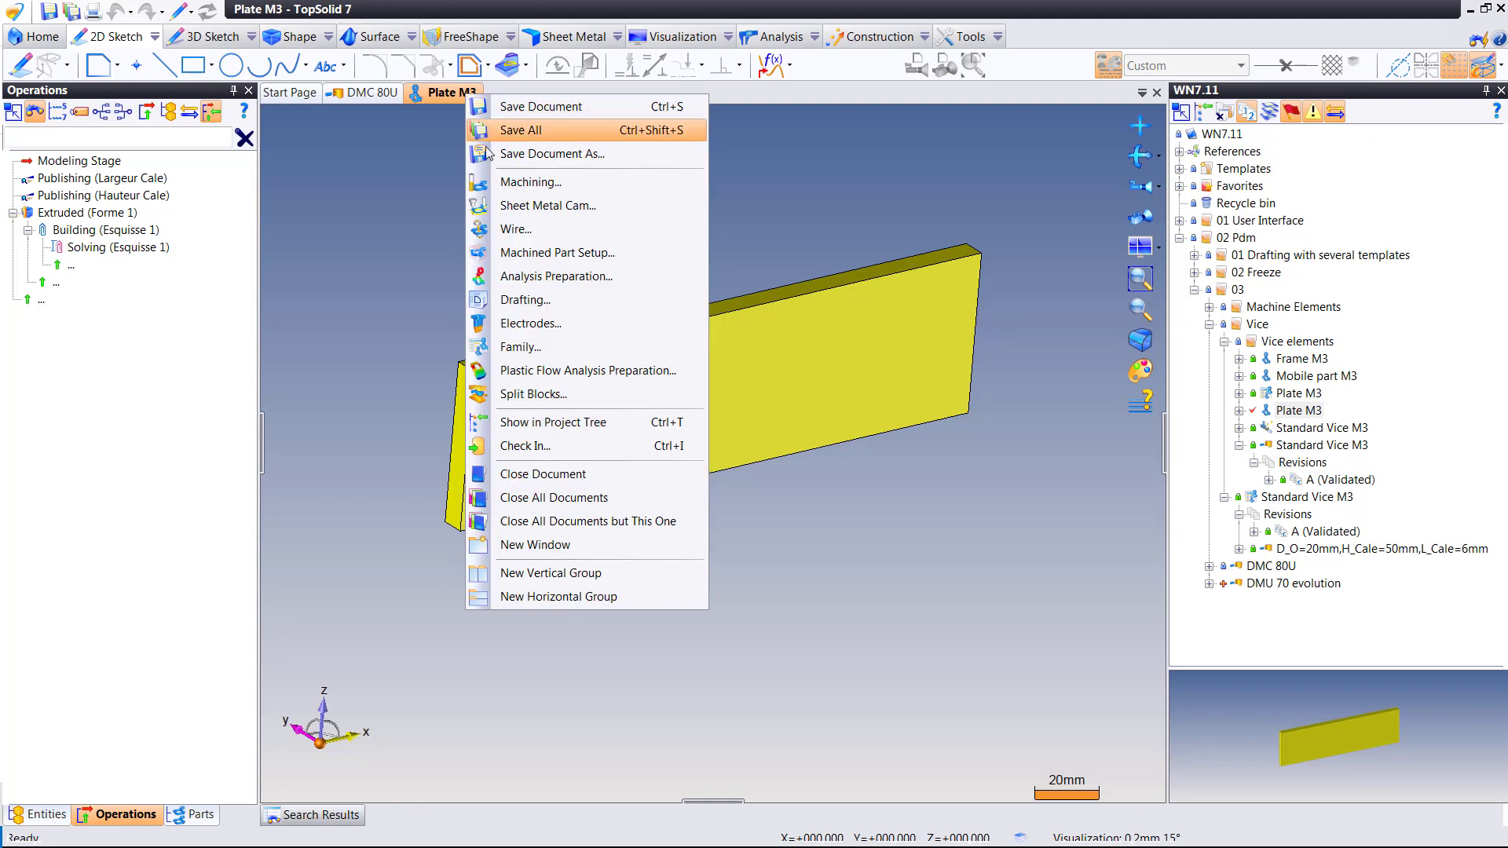
click(552, 446)
key(Return)
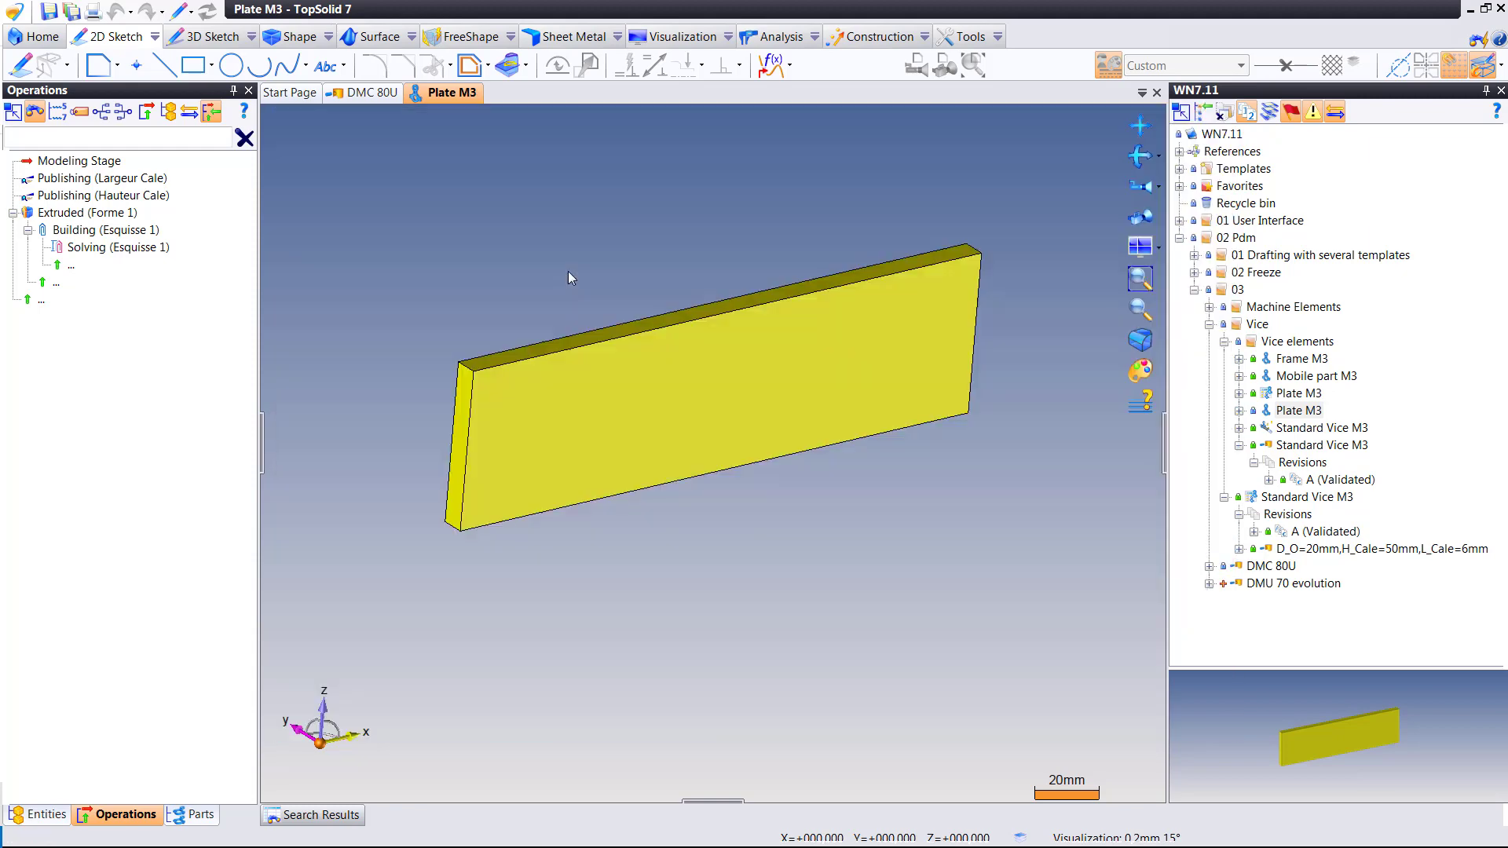
Validate Plate M3 as major revision B and show it beside revision A.
right_click(1298, 412)
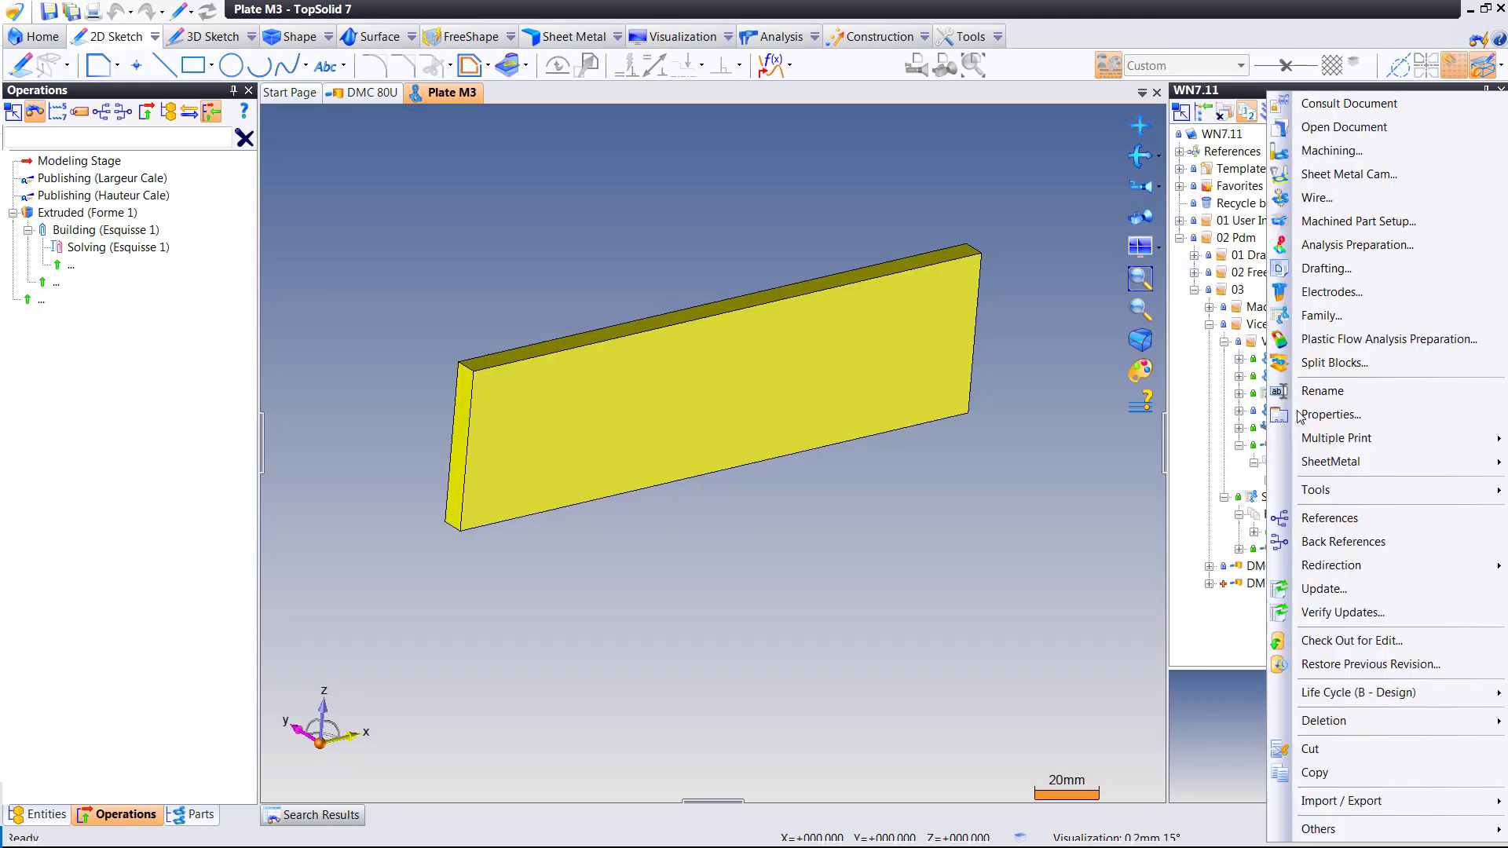
mouse_move(1355, 694)
click(1218, 718)
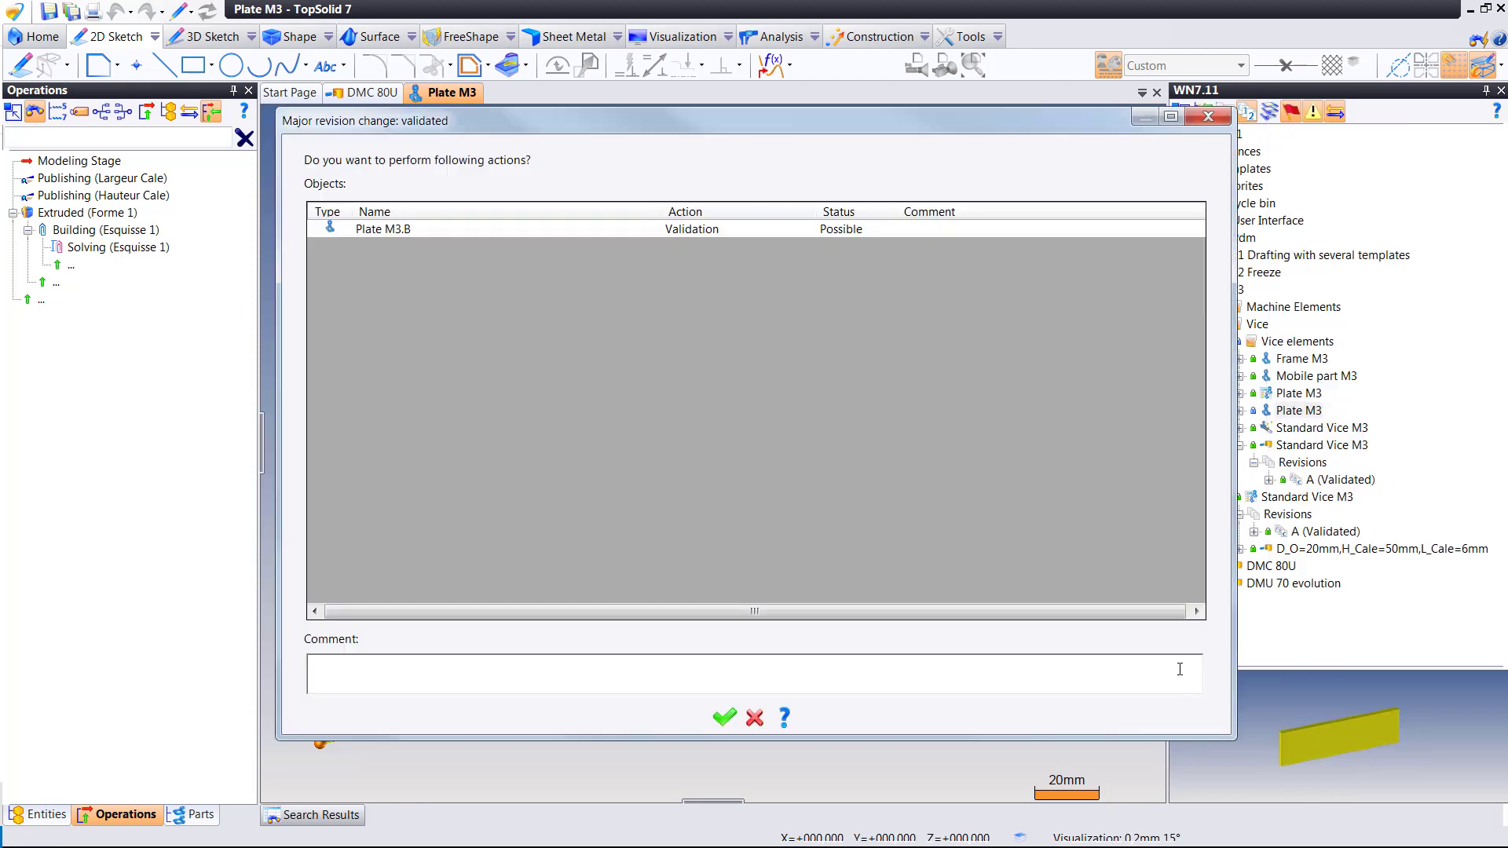
key(Return)
click(1240, 411)
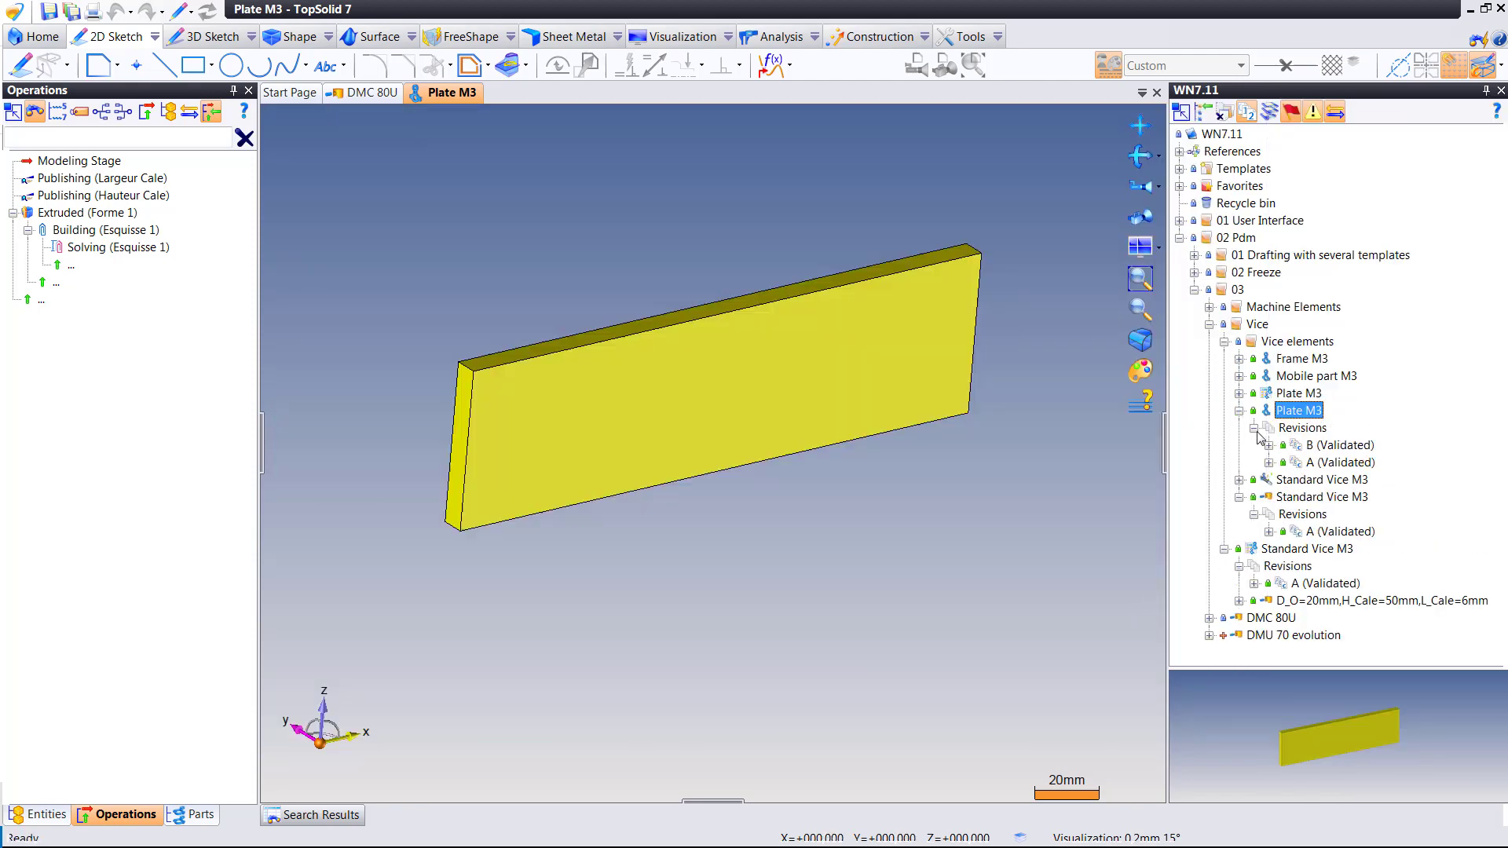
click(1317, 446)
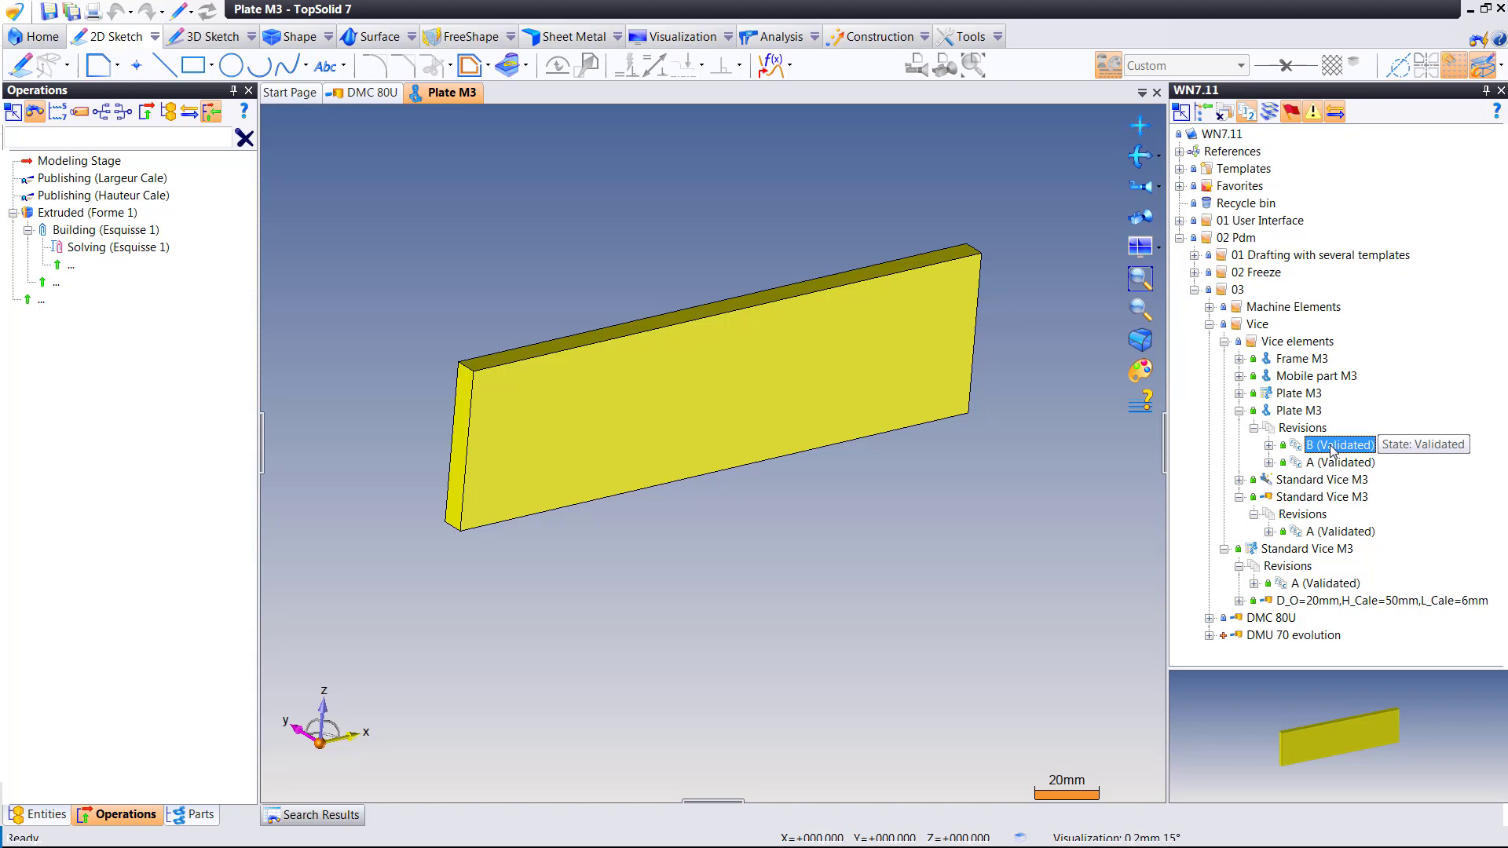
Open Standard Vice M3, redirect all references to the latest revisions, and dismiss the family warning.
double_click(1286, 497)
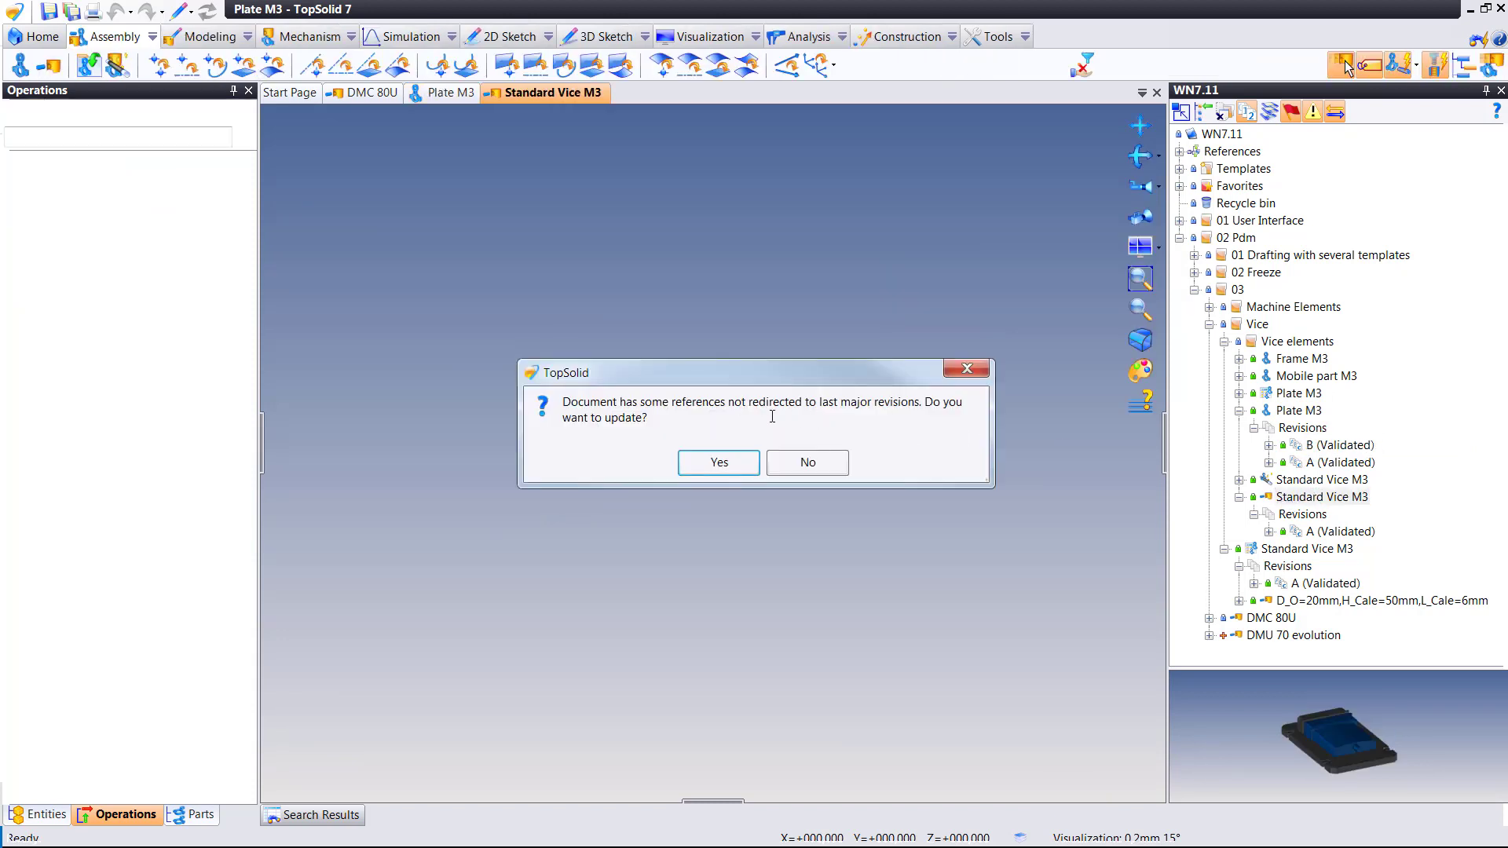
drag(709, 374, 690, 357)
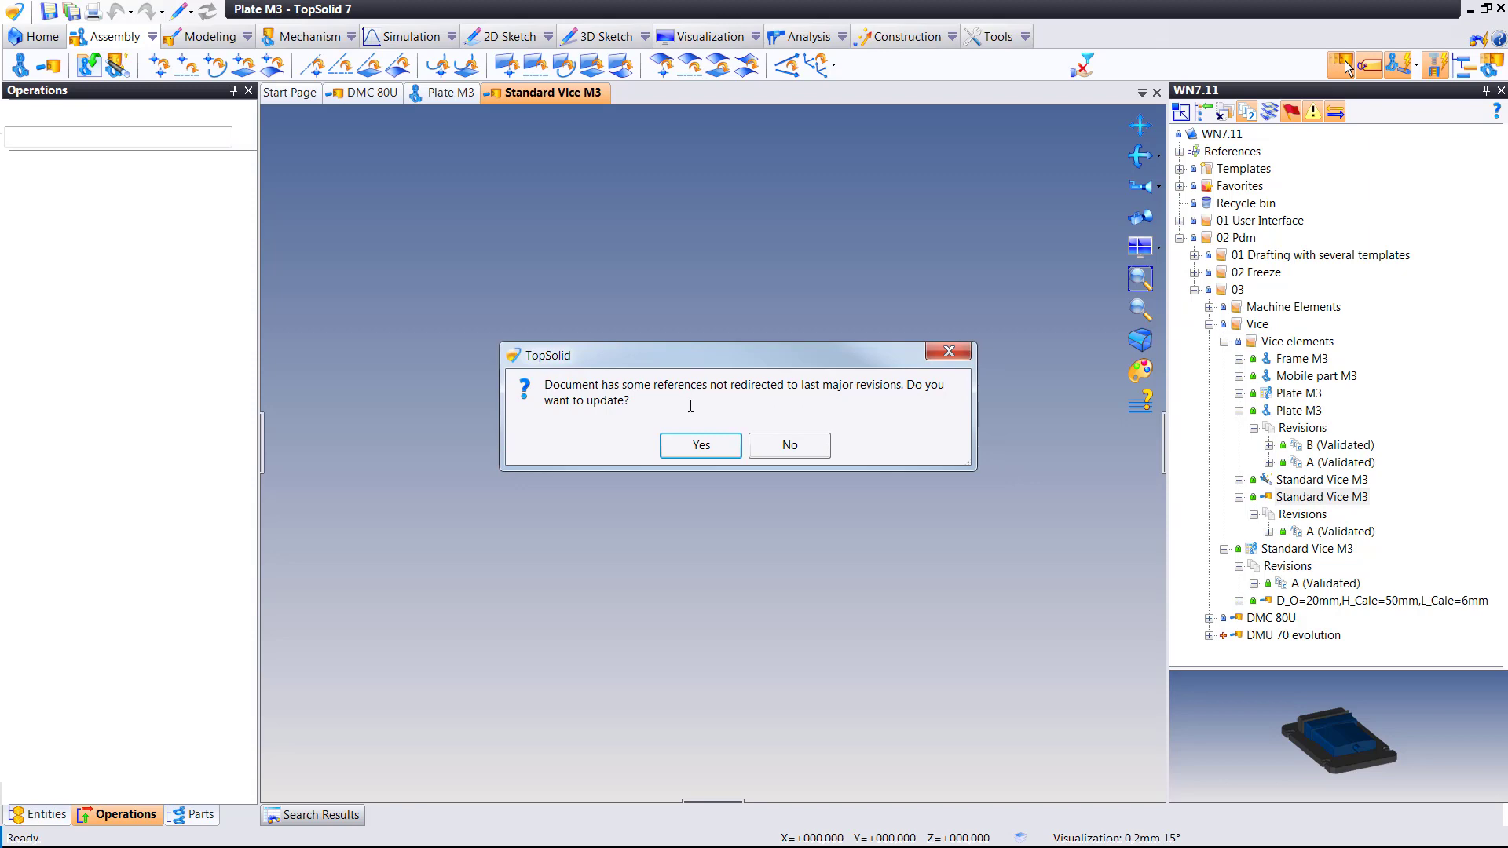
click(691, 445)
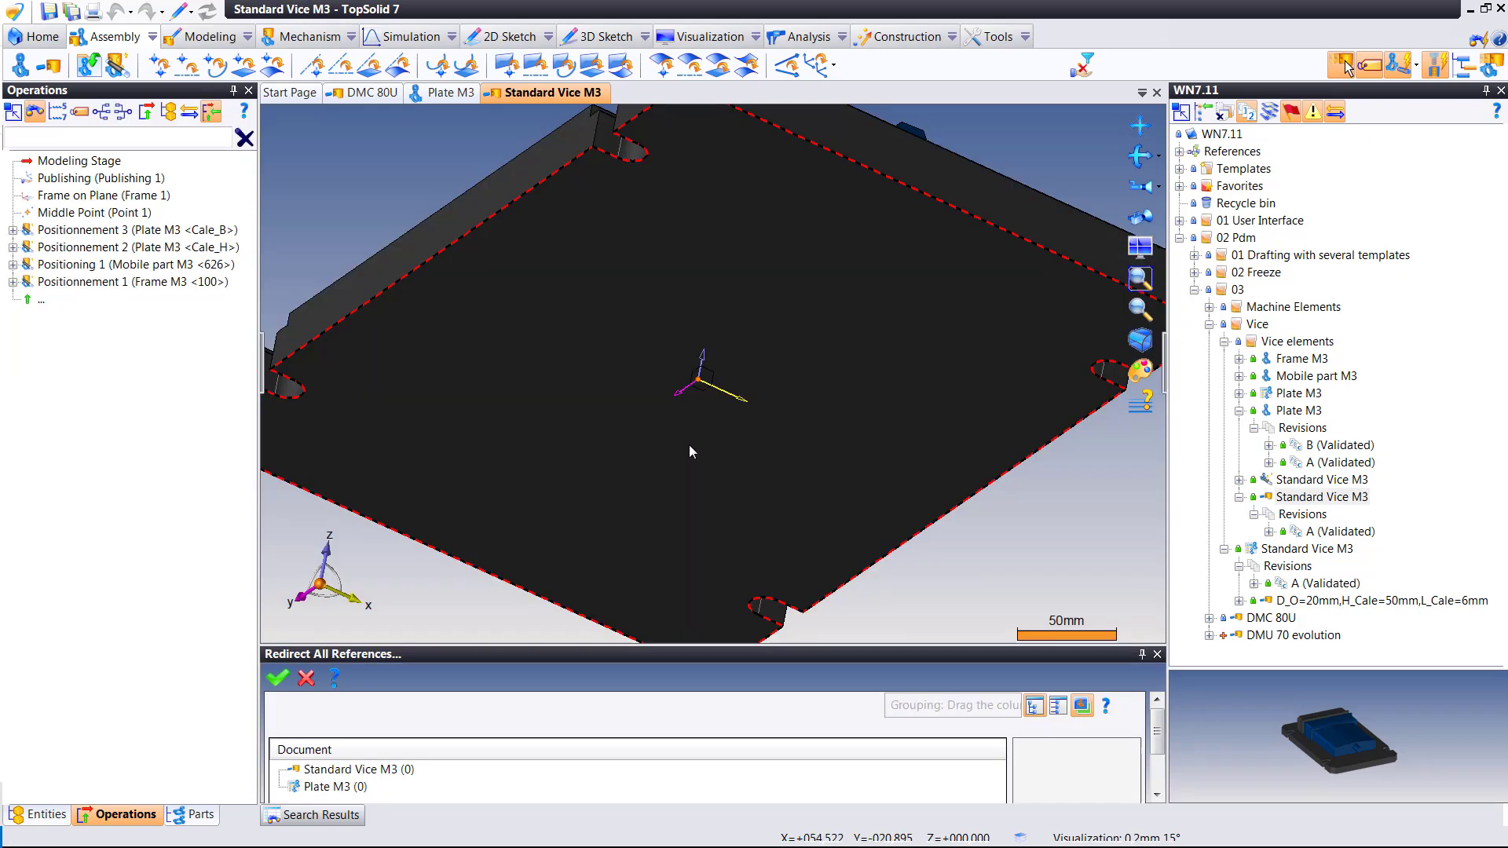
middle_drag(704, 363, 549, 275)
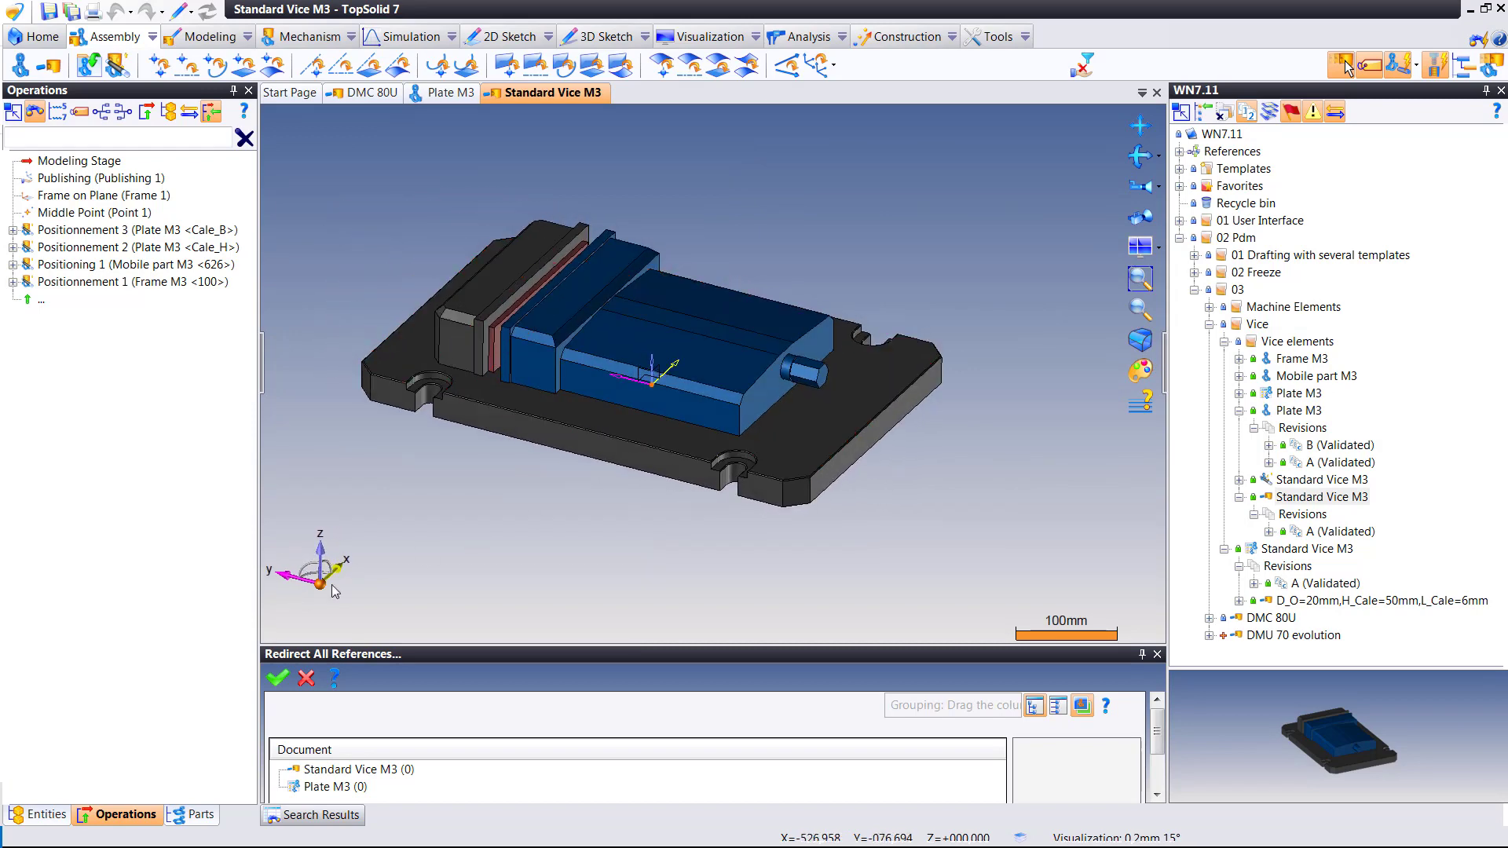
click(279, 678)
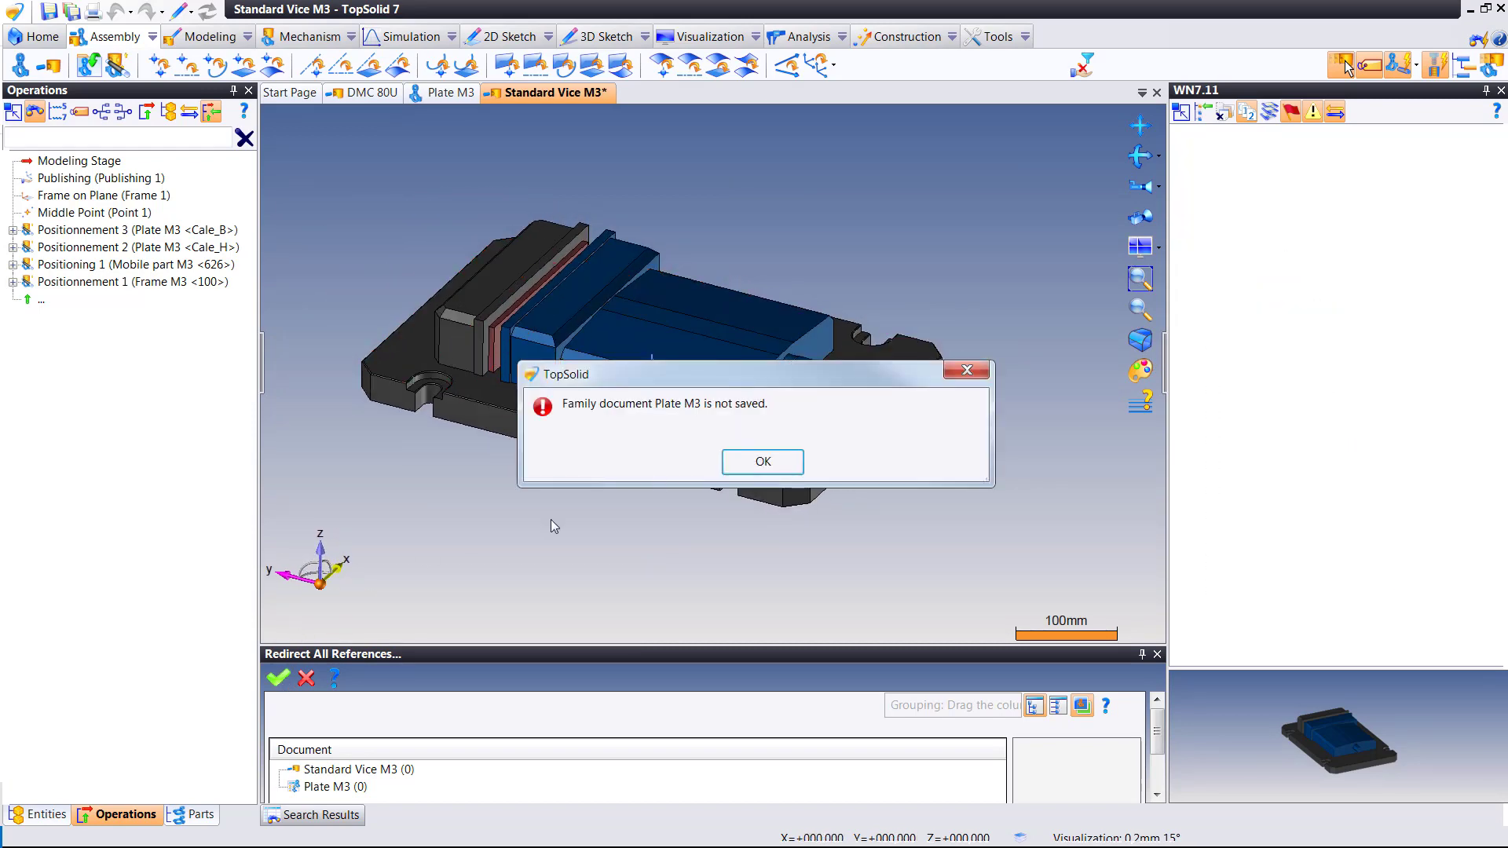
click(768, 464)
Open the Plate M3 family document and check it in.
double_click(1298, 394)
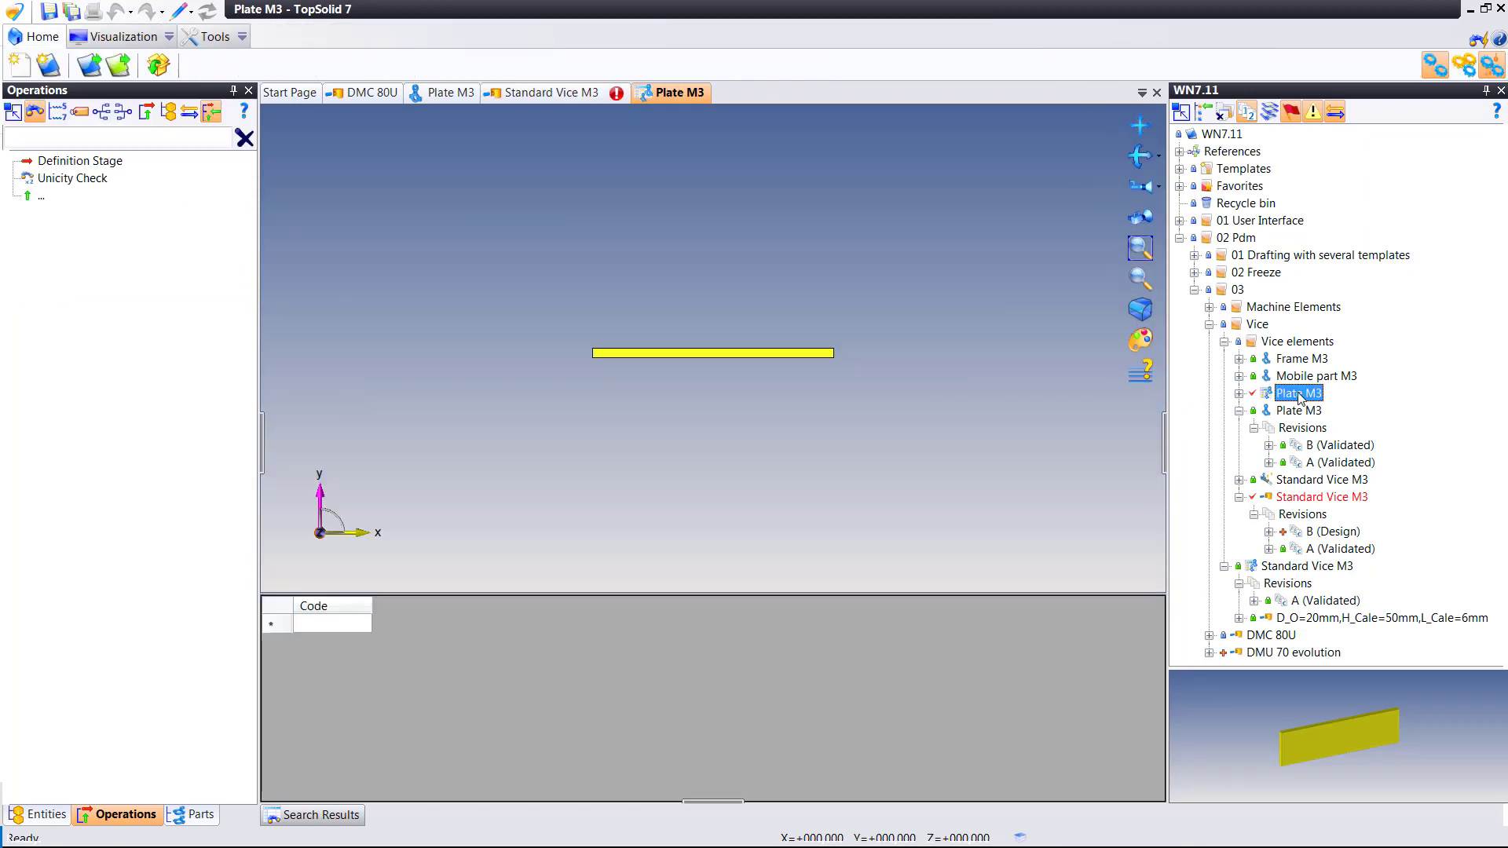
right_click(1300, 397)
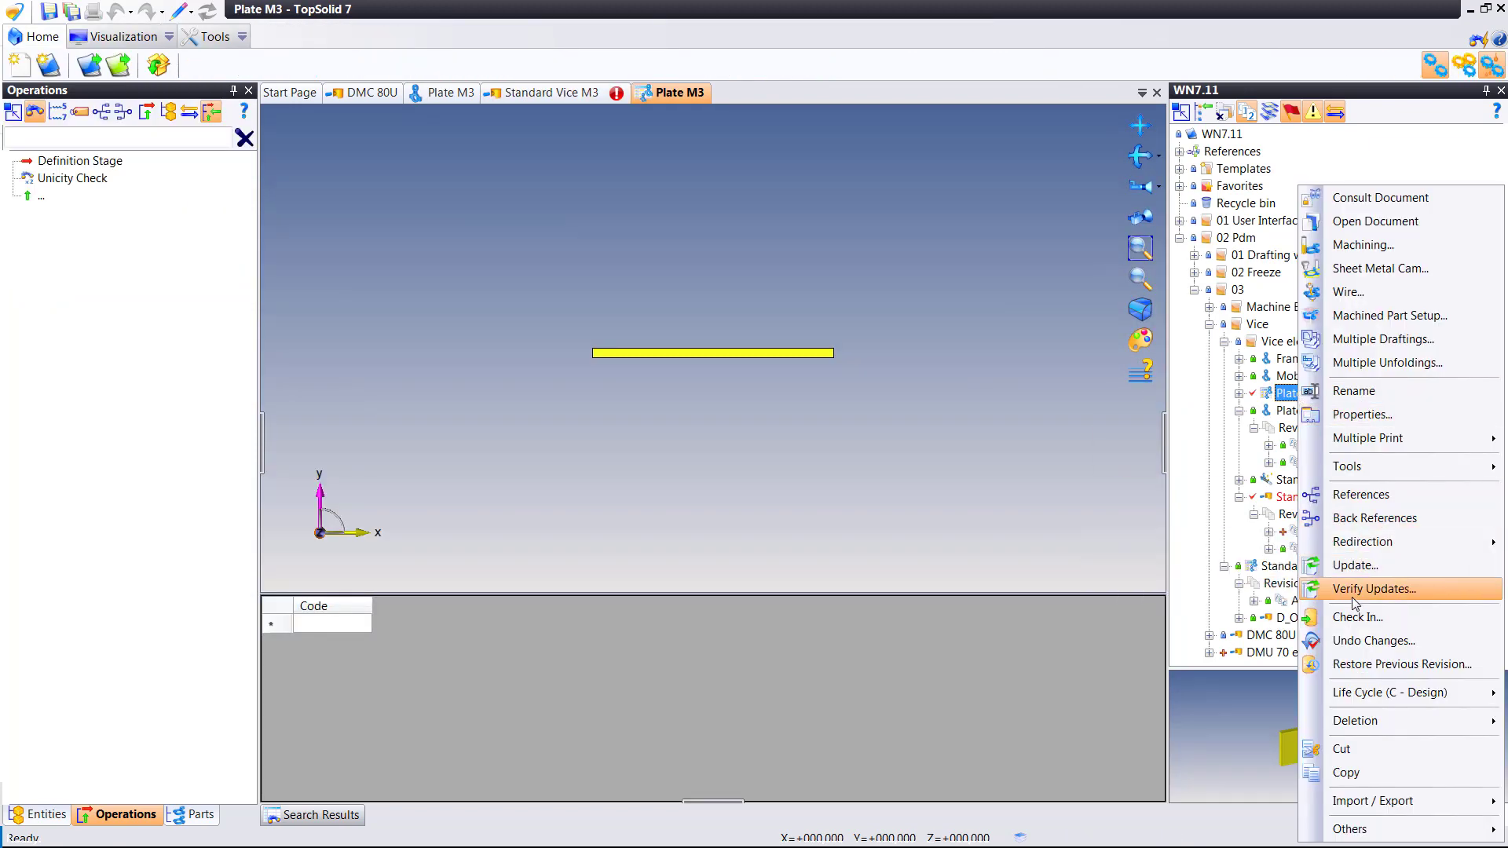
click(1357, 617)
key(Return)
Validate the Plate M3 family, then go back to the Standard Vice M3 assembly.
right_click(1324, 400)
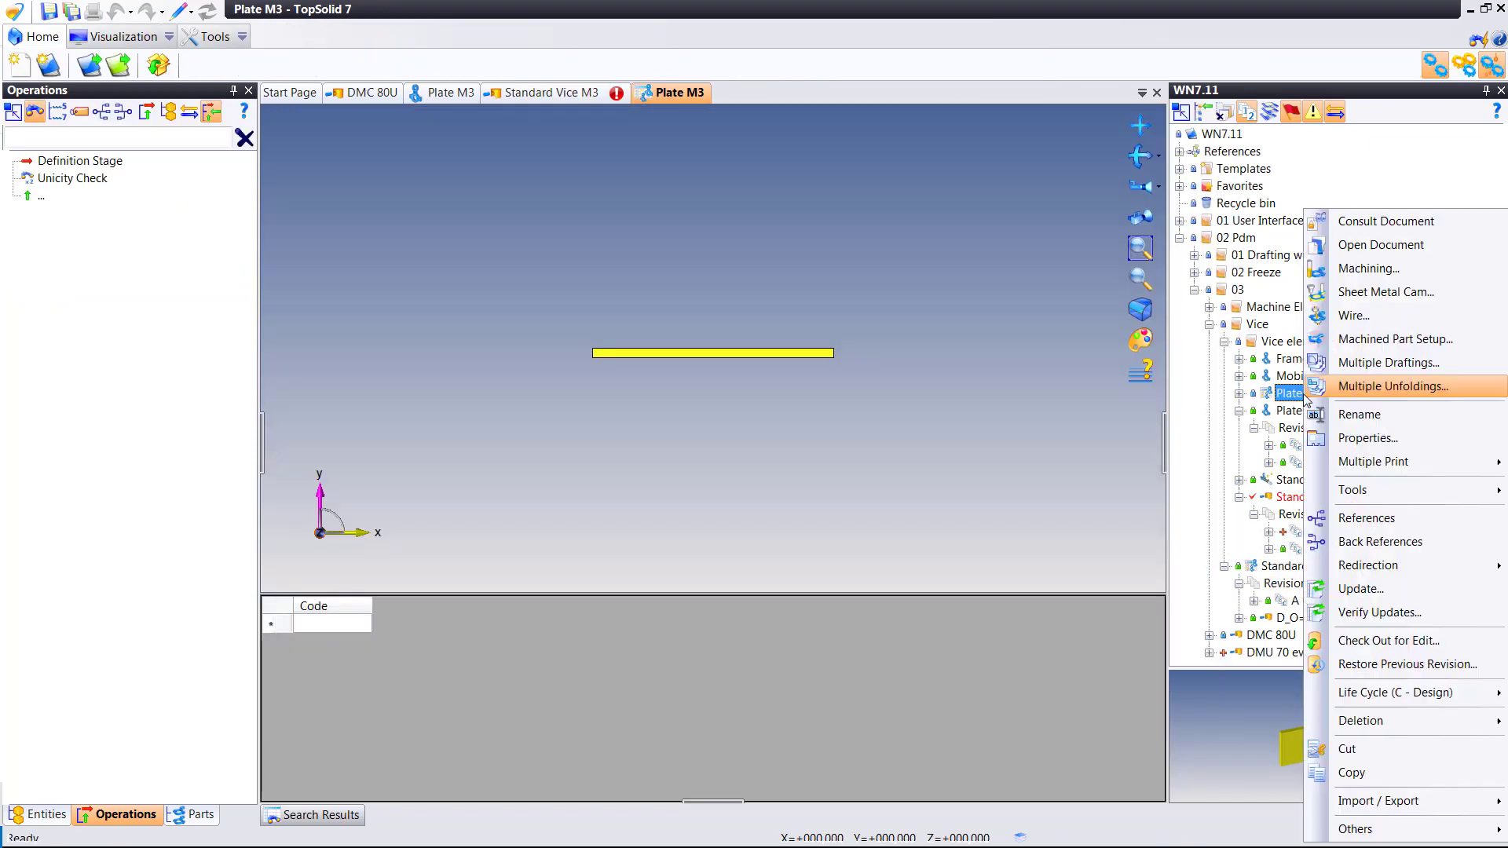
mouse_move(1365, 695)
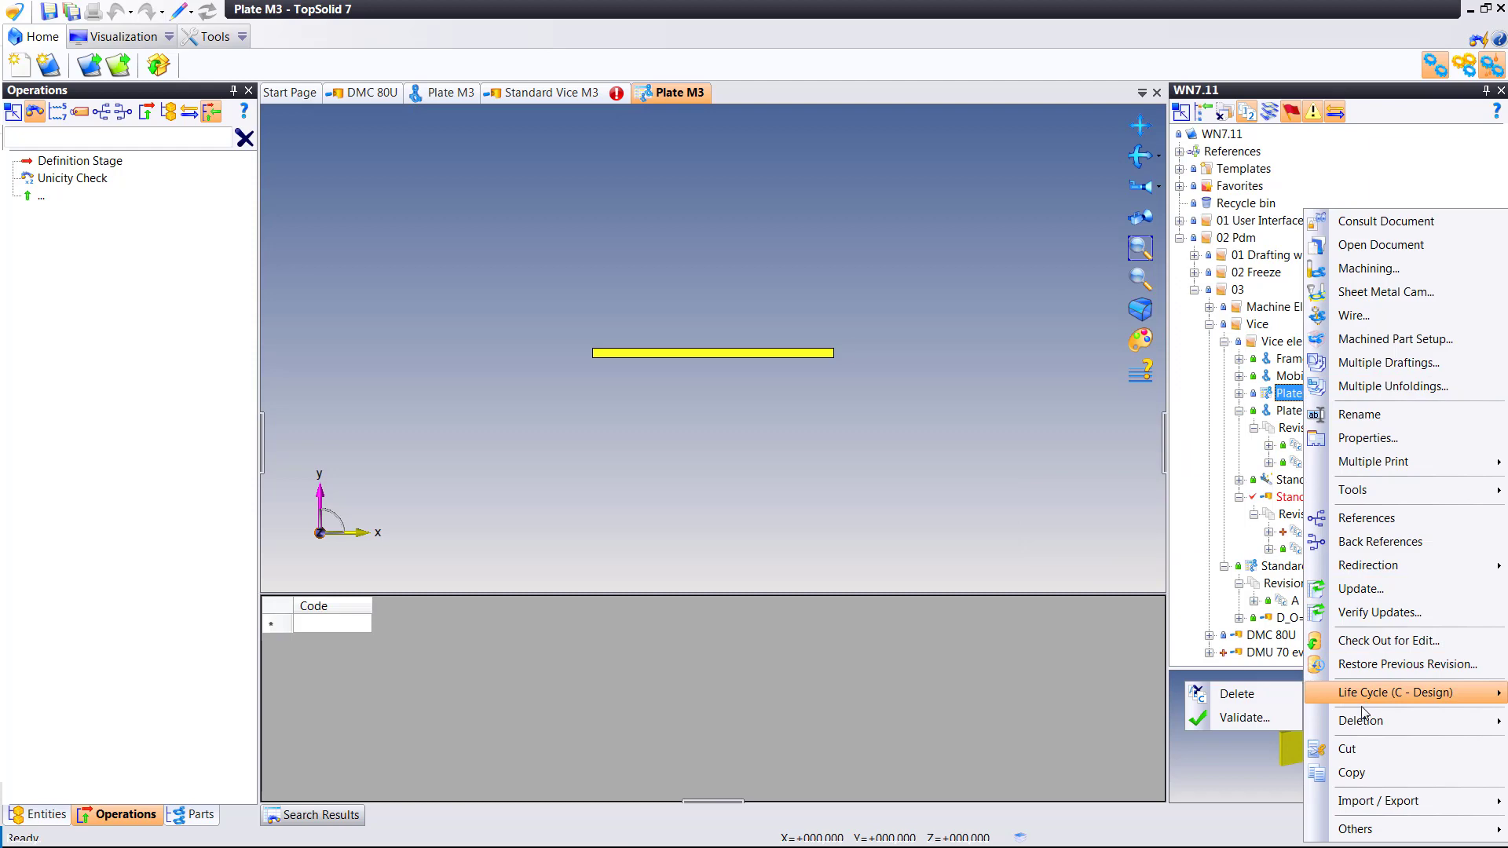
click(1264, 714)
key(Return)
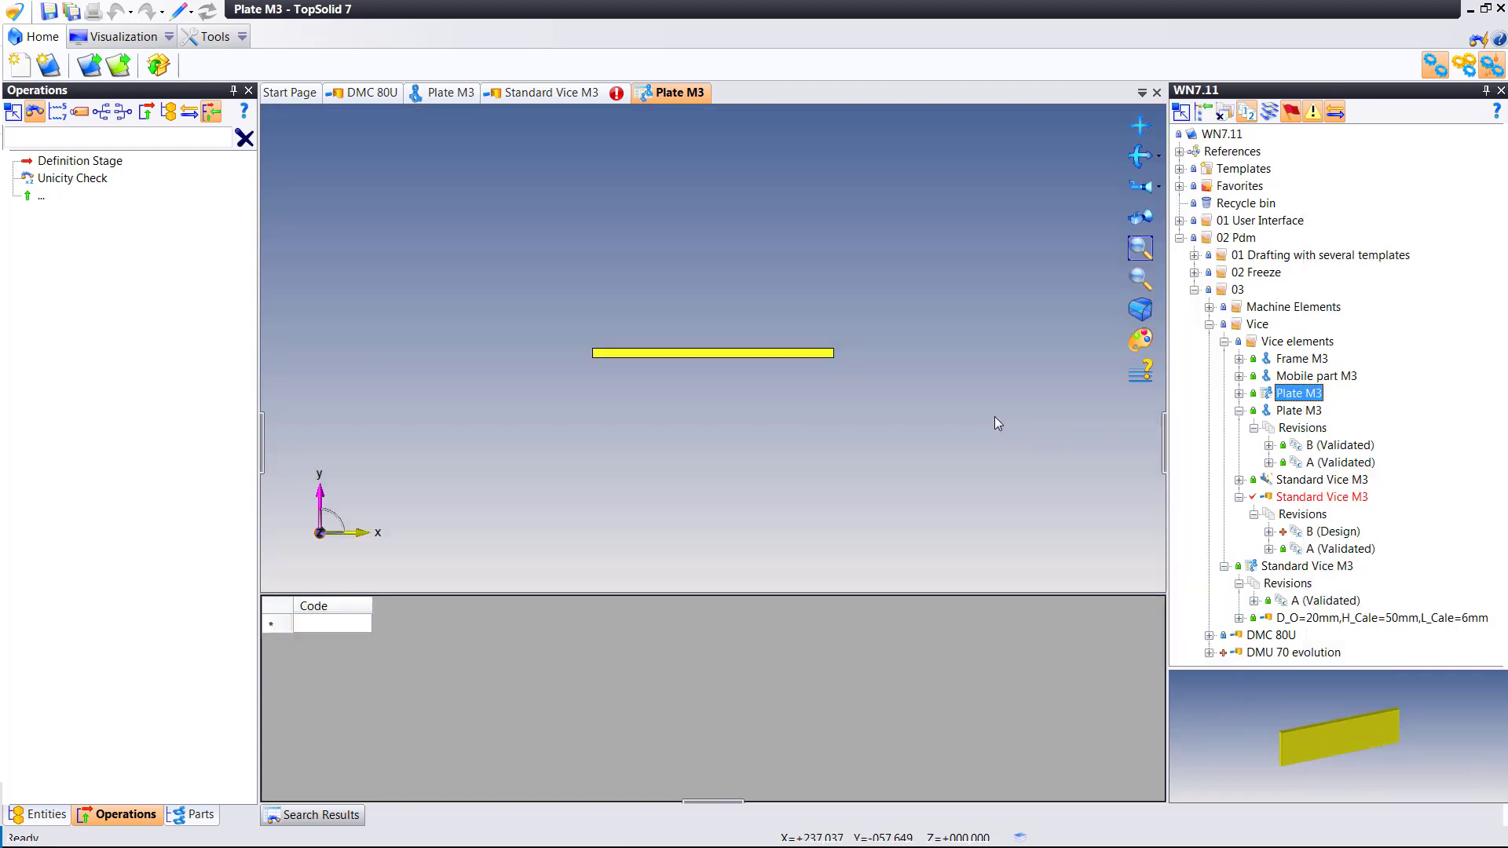
click(564, 94)
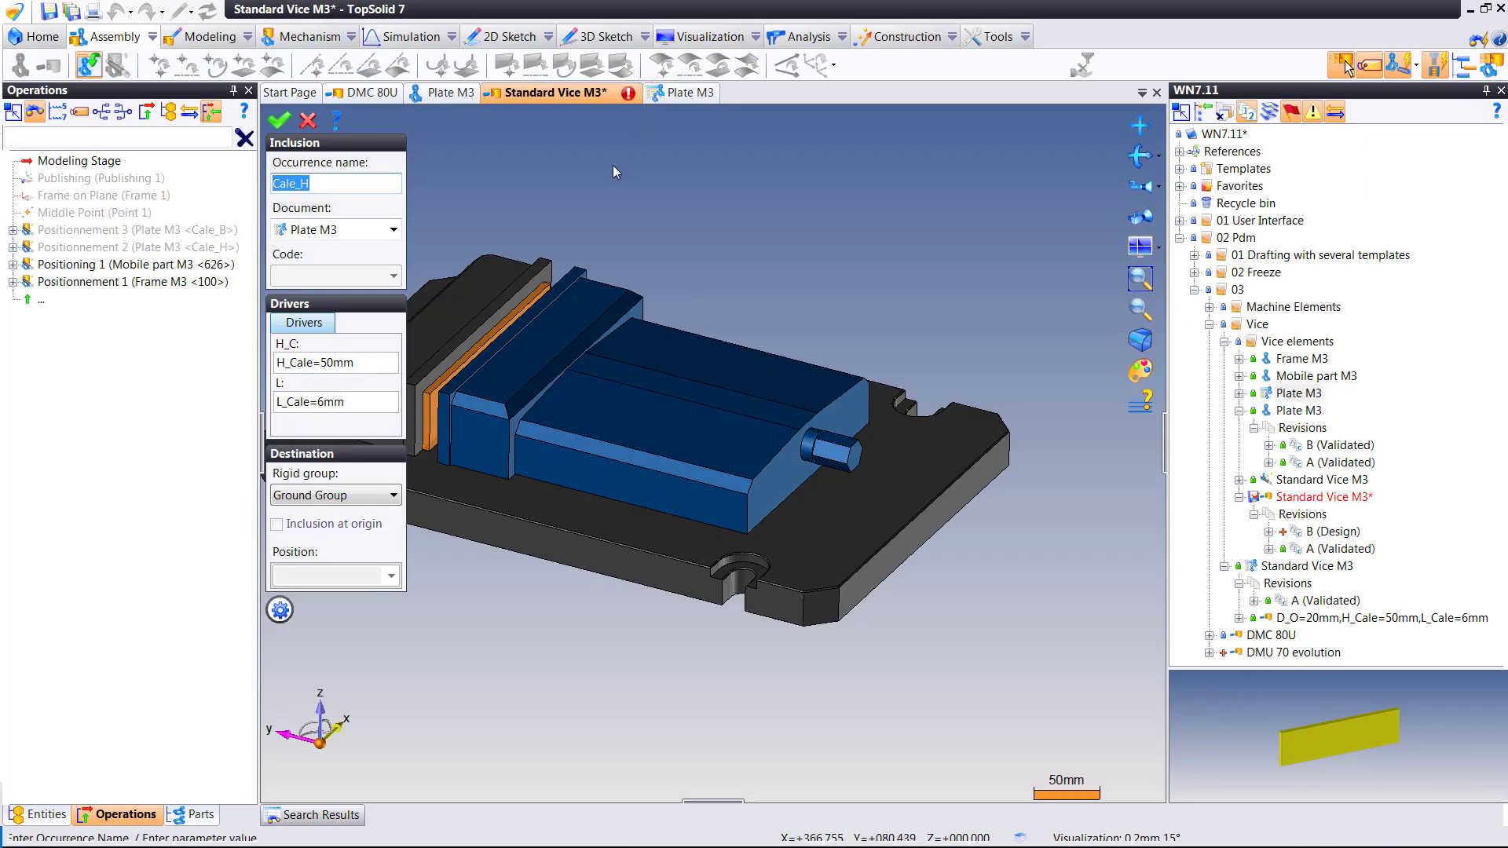
Confirm the Cale_H inclusion and check in the Standard Vice M3 assembly.
middle_drag(569, 168, 607, 172)
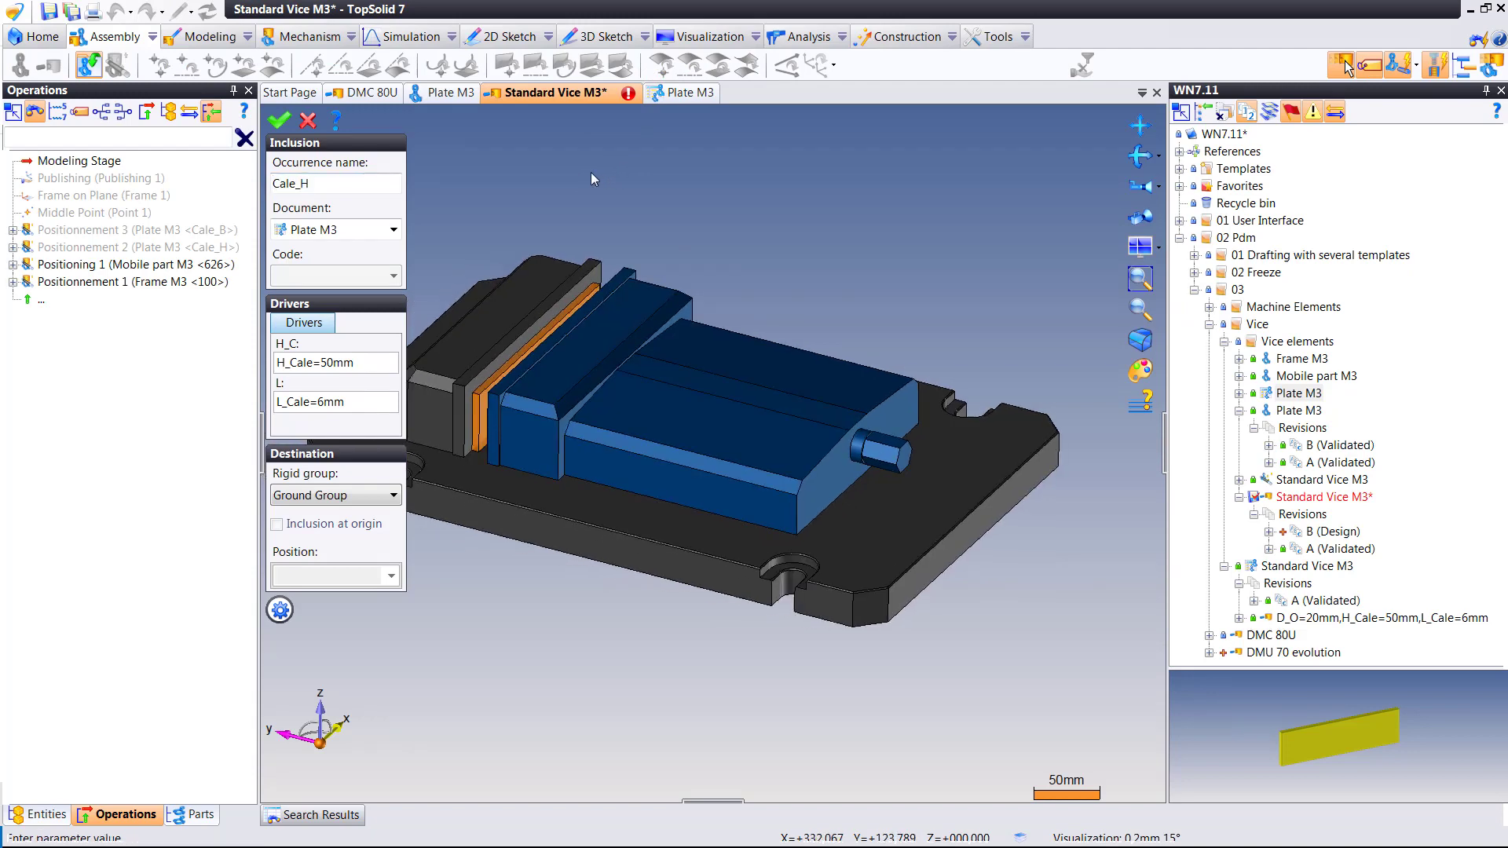
key(Return)
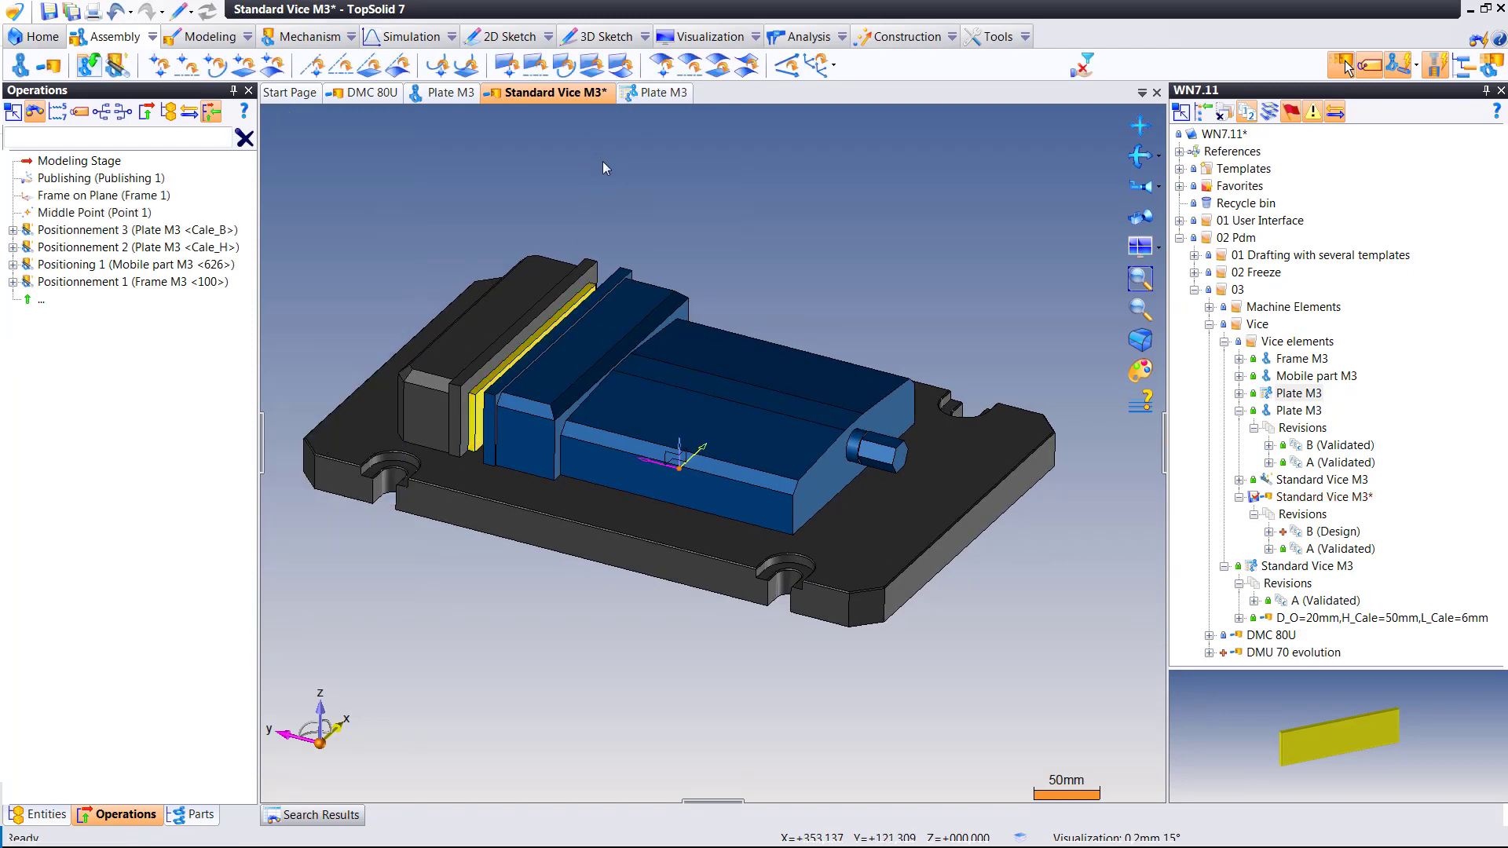
middle_drag(602, 162, 613, 154)
right_click(584, 96)
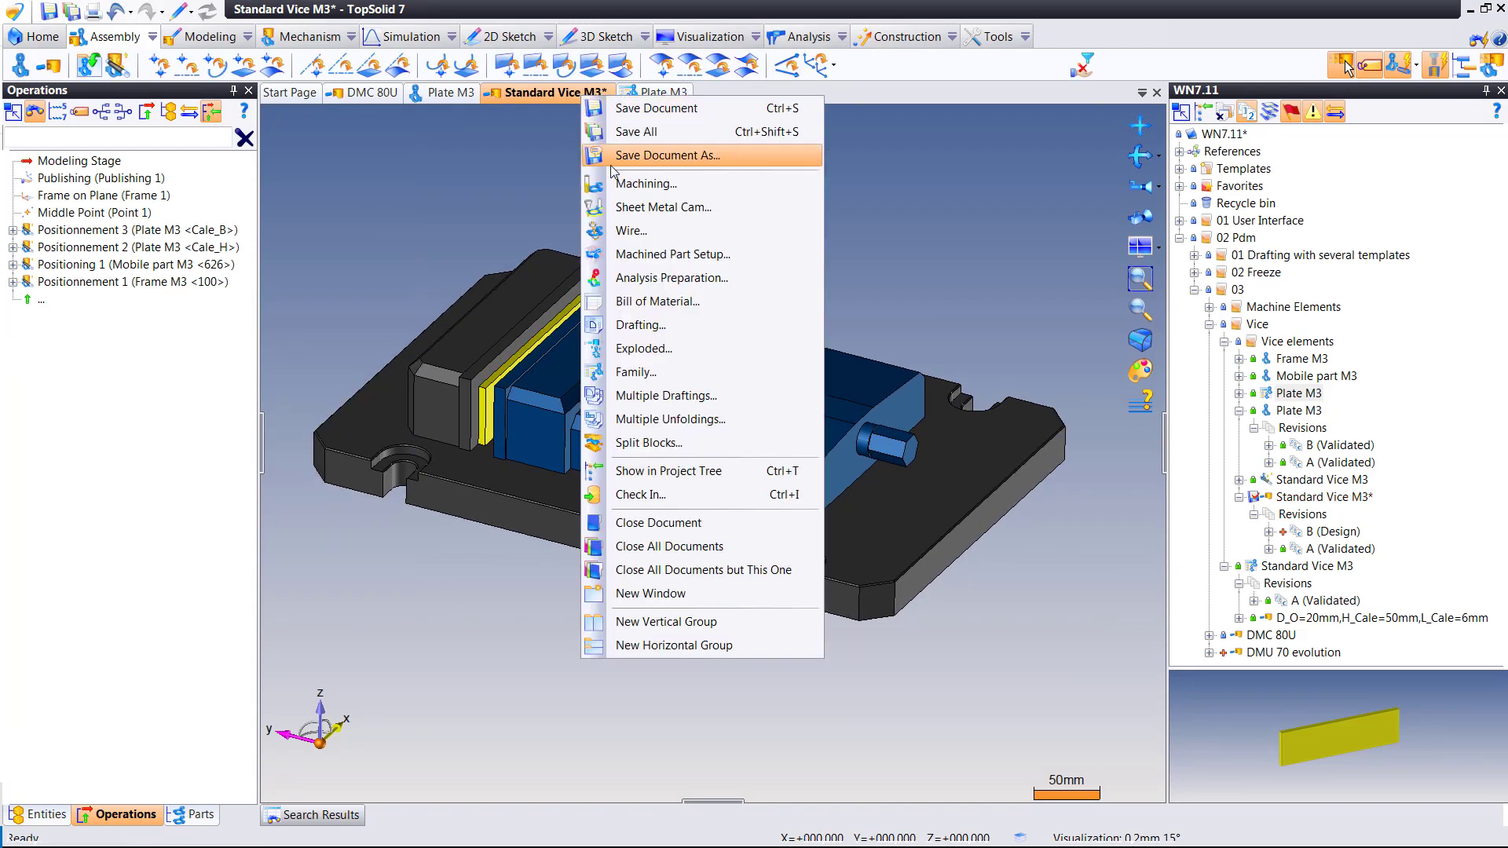
click(628, 479)
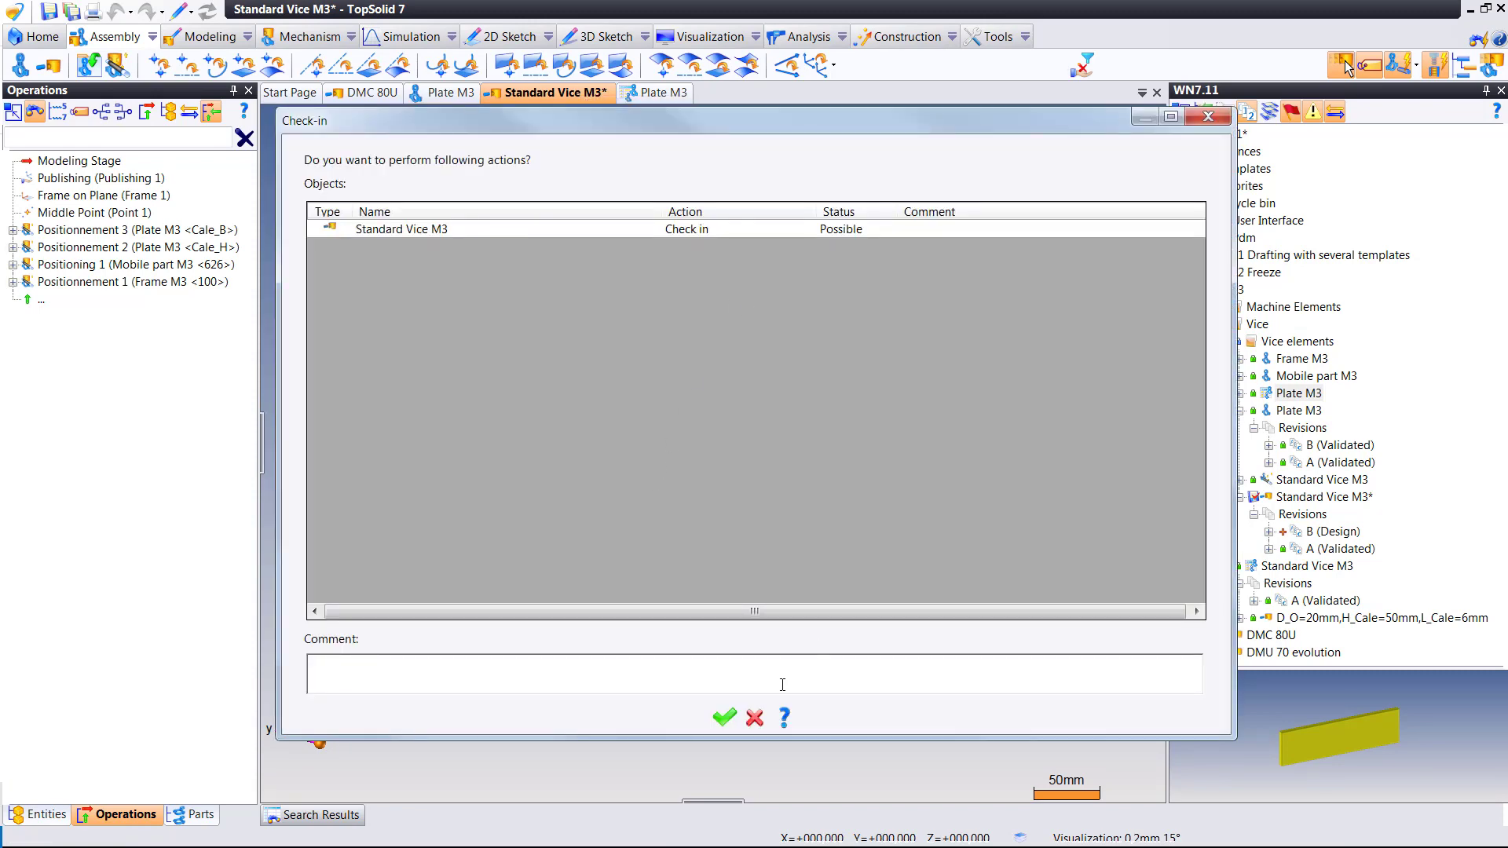
click(725, 717)
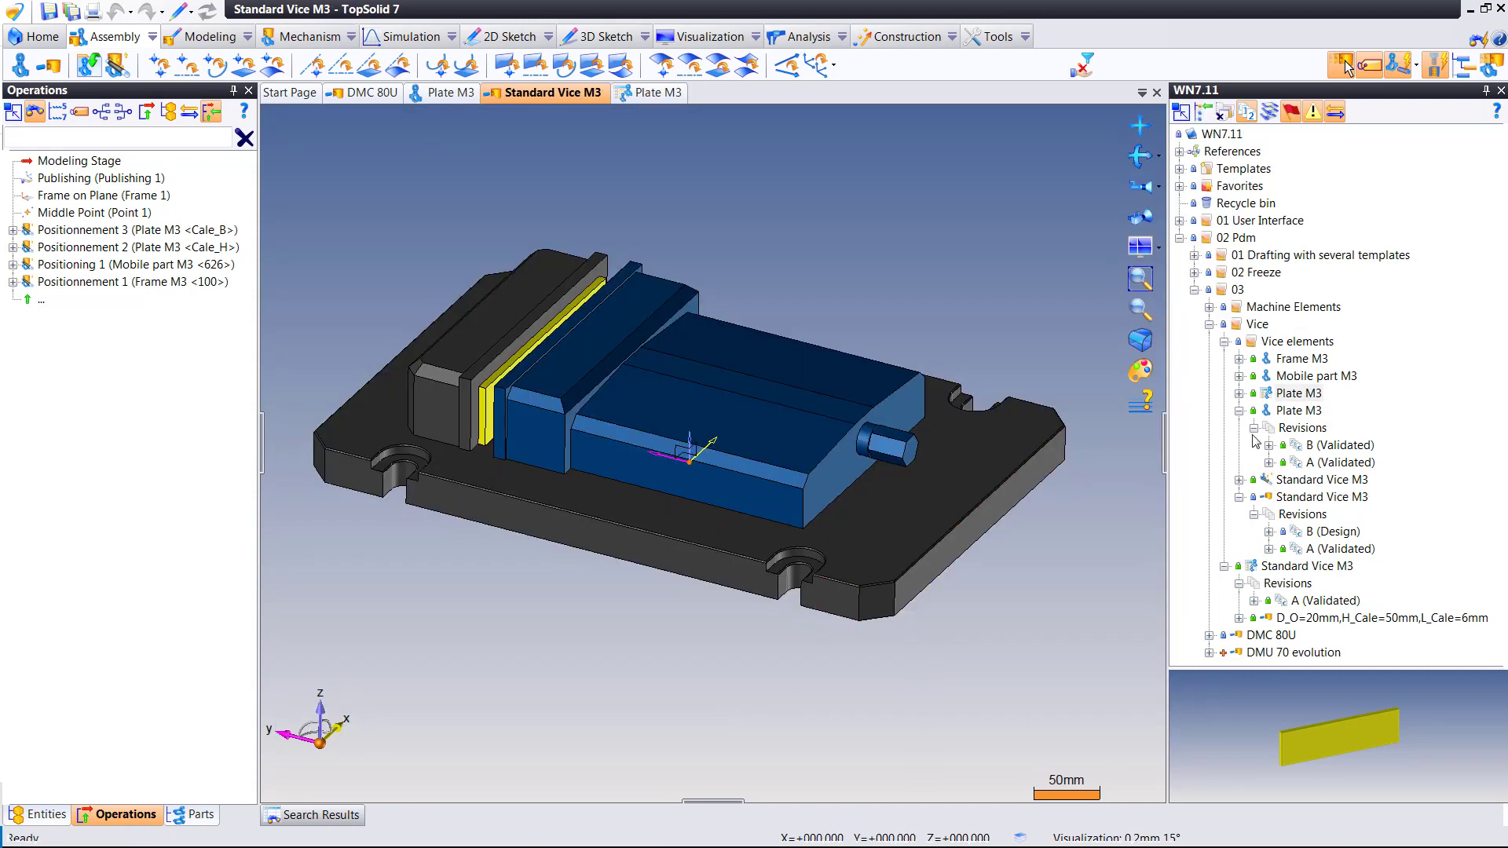
Validate Standard Vice M3 revision B as a major revision.
right_click(1274, 503)
mouse_move(1318, 691)
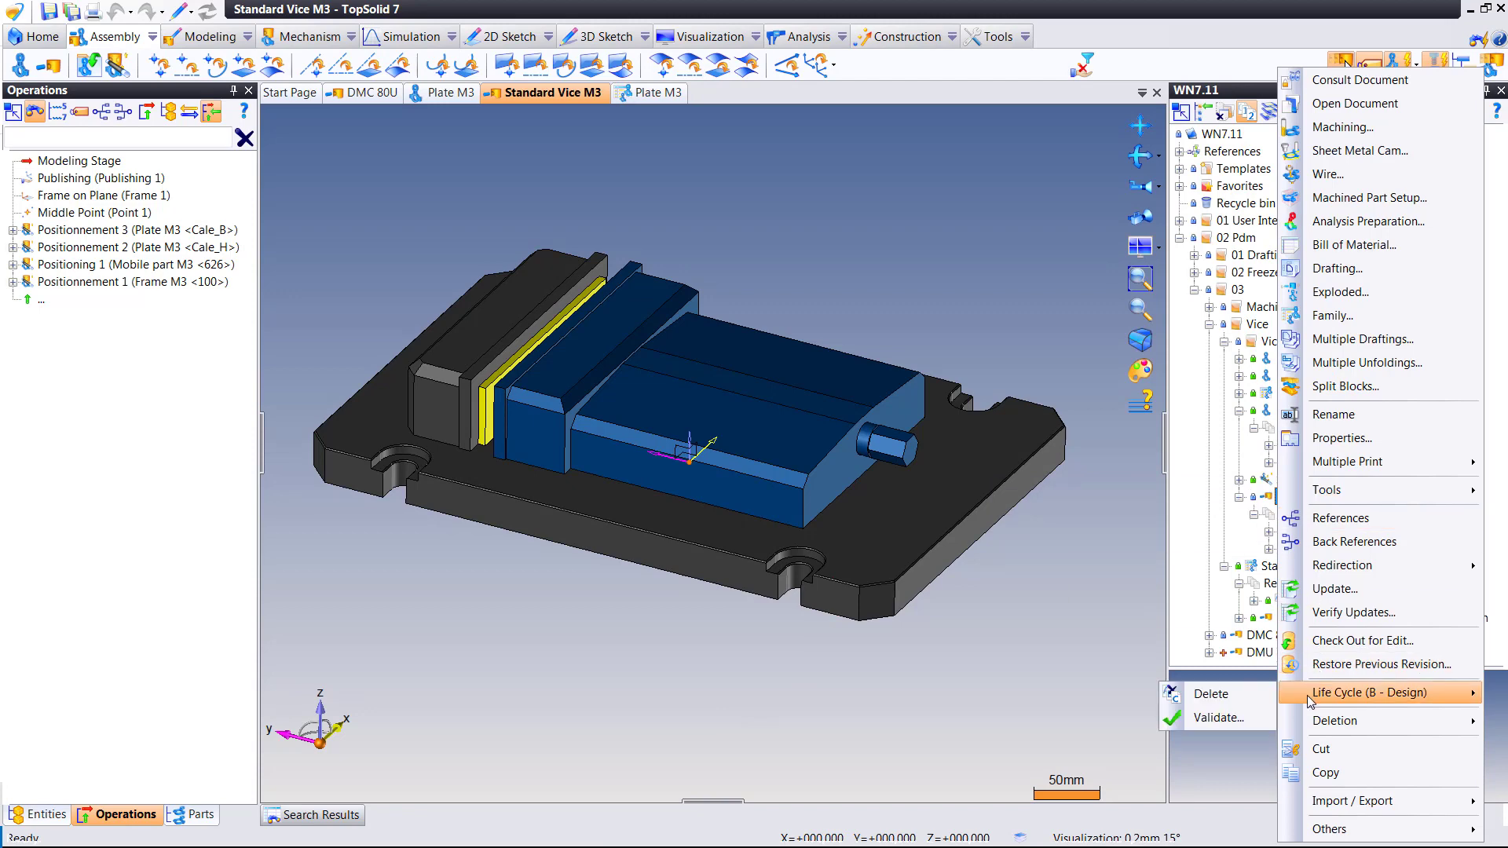
click(1215, 717)
key(Return)
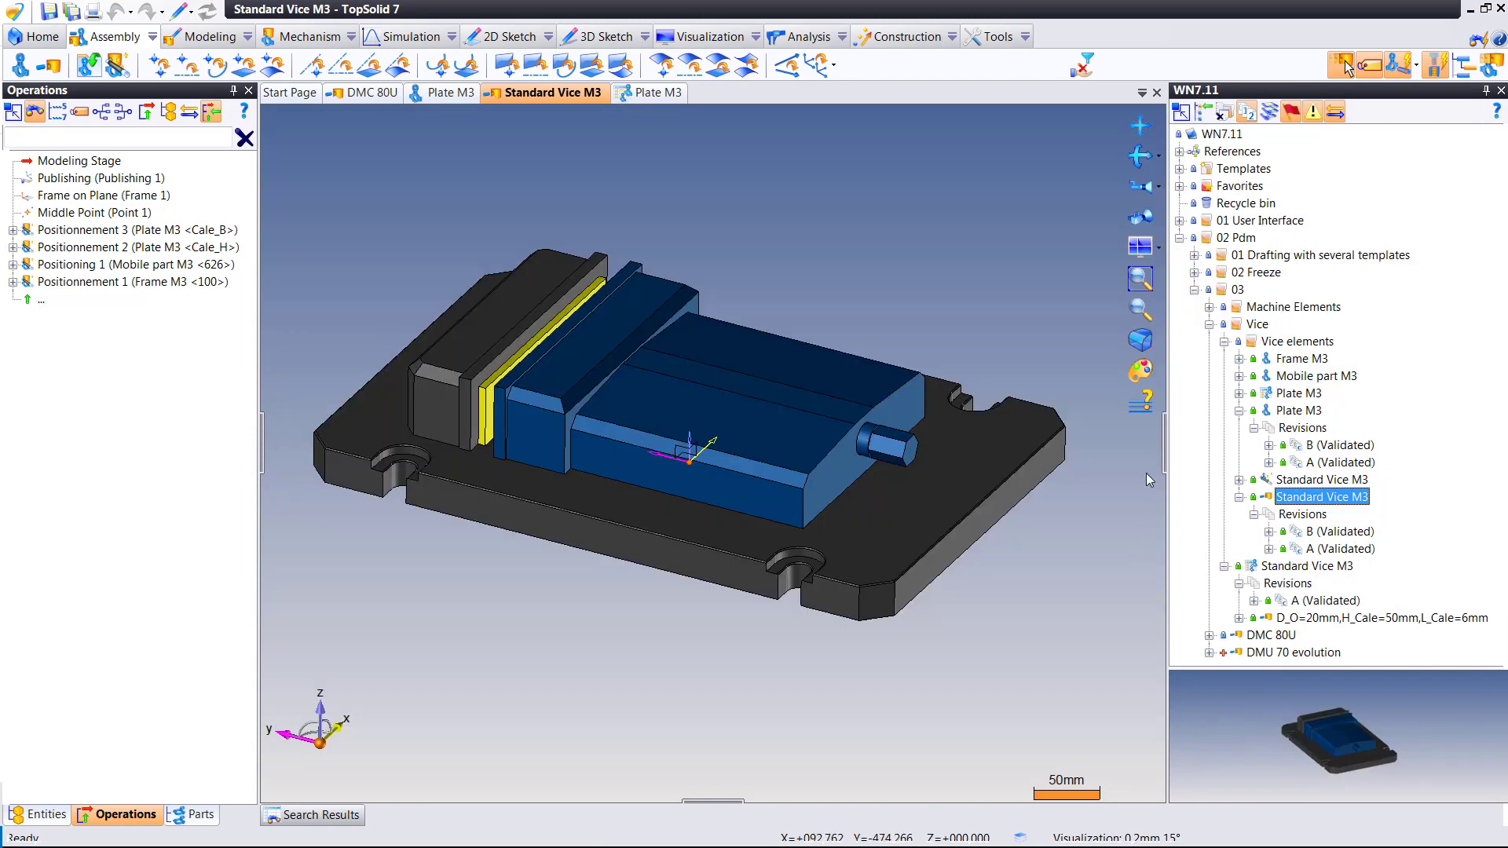
Open the Standard Vice M3 family, update and redirect its references, and check it in.
double_click(1301, 570)
click(711, 468)
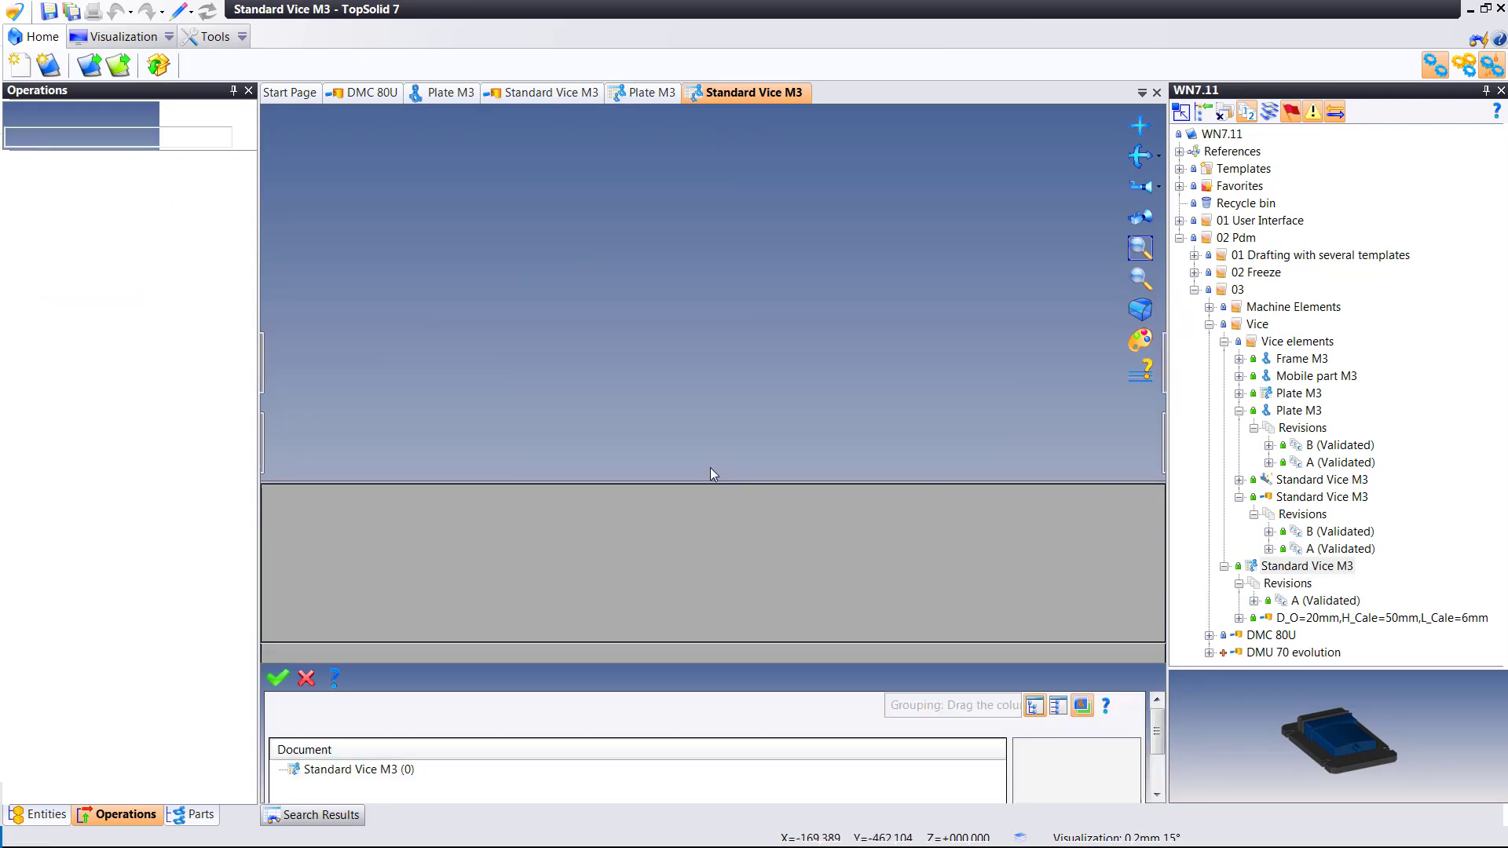
right_click(480, 398)
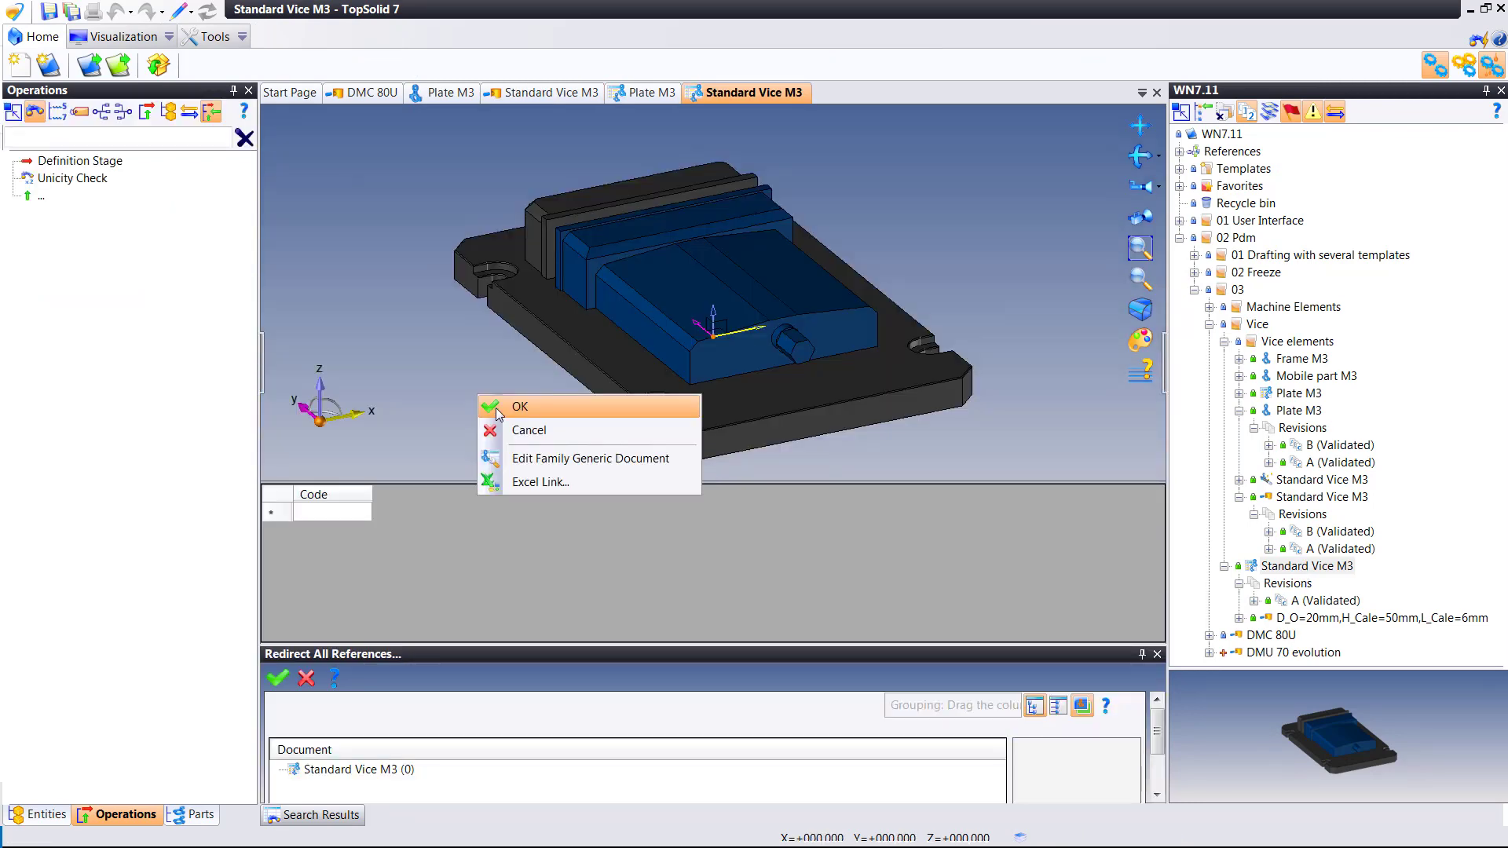
click(497, 408)
right_click(787, 96)
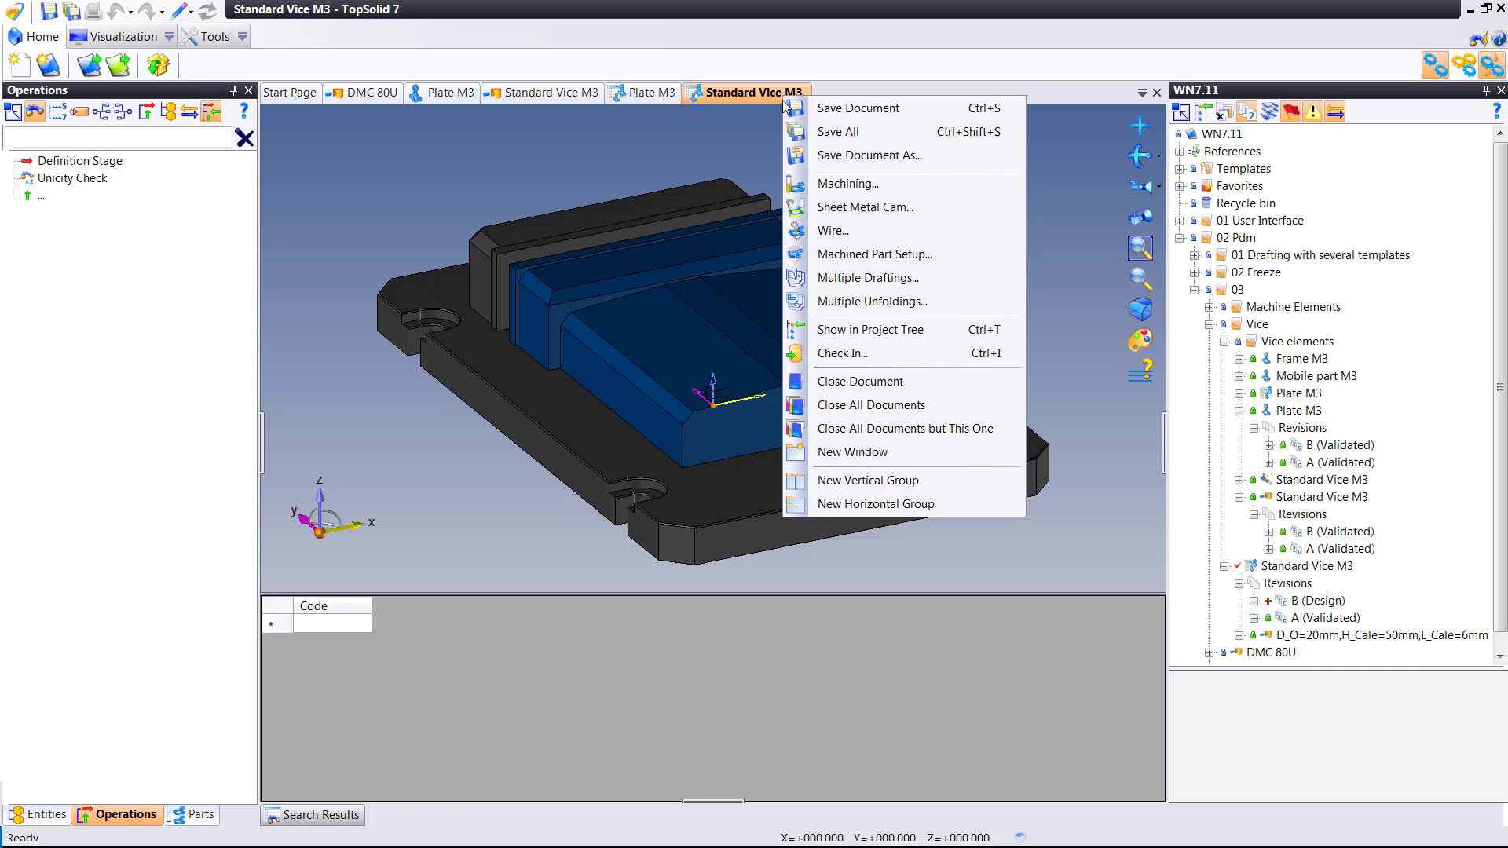
click(845, 349)
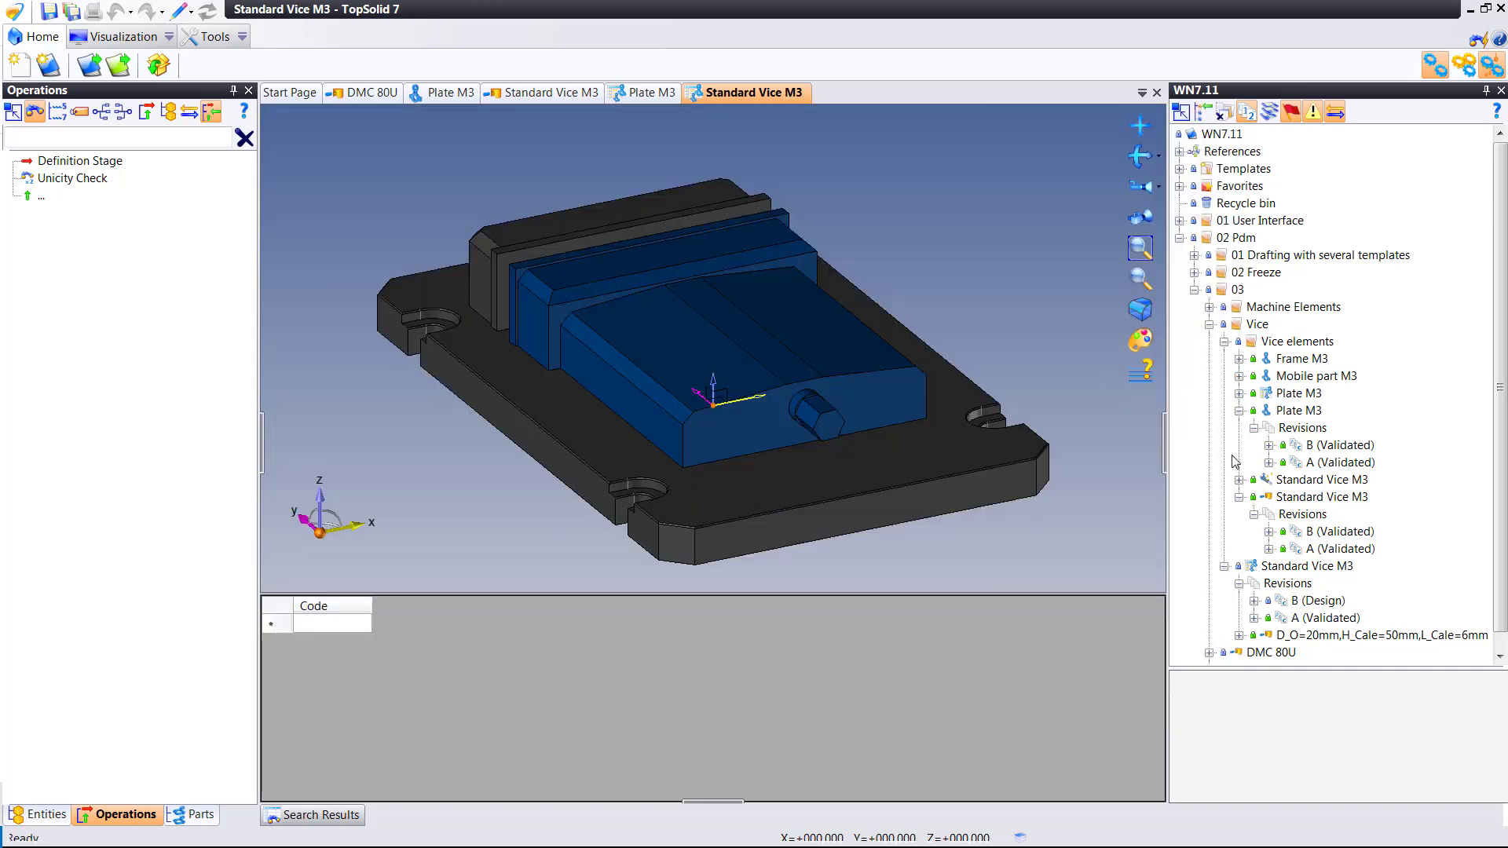
Validate revision B of the Standard Vice M3 family entry.
right_click(1286, 503)
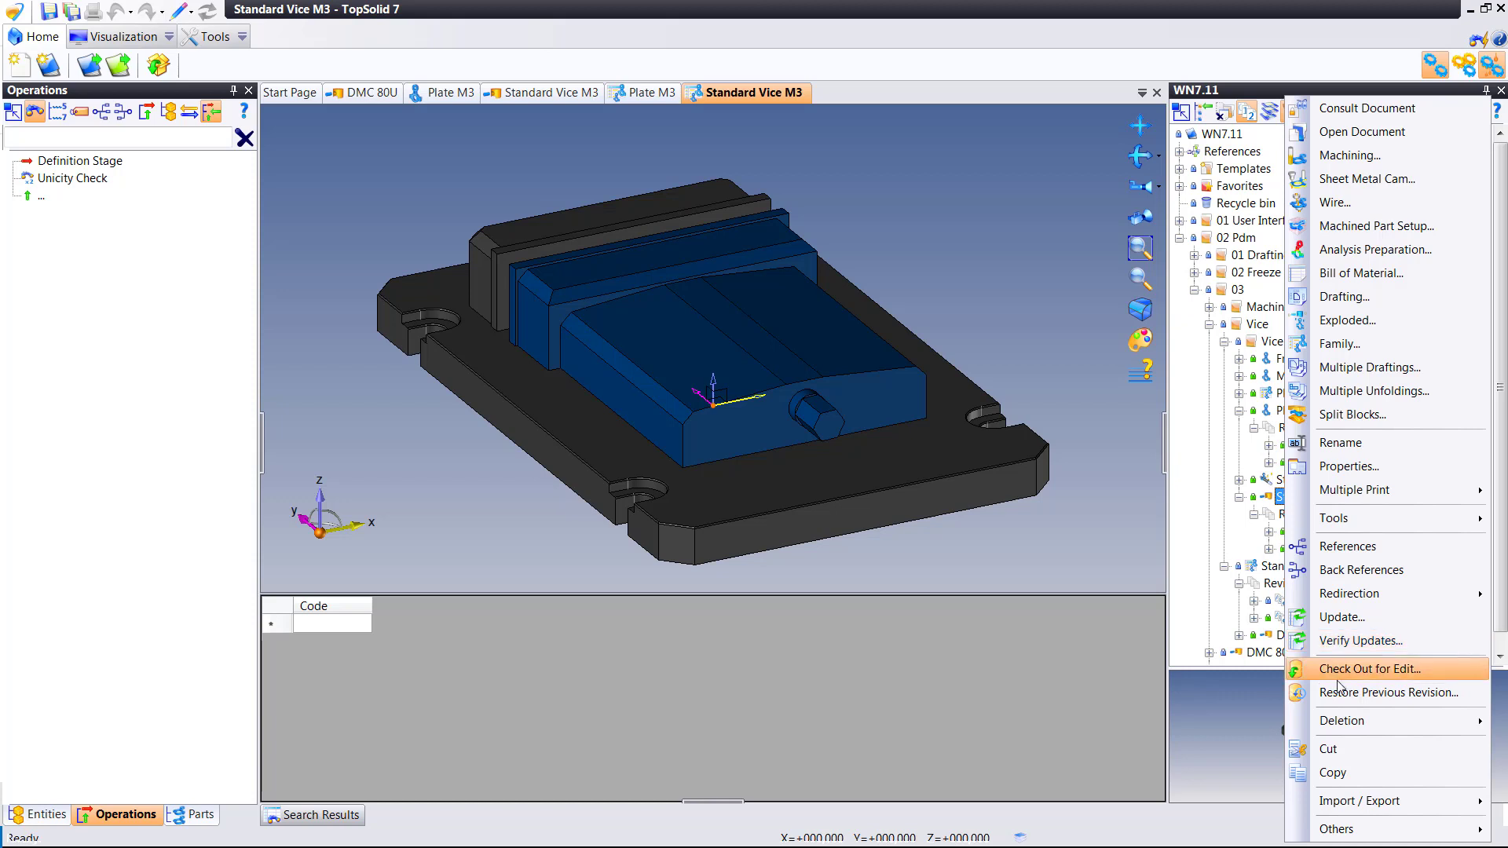
click(1268, 567)
right_click(1270, 567)
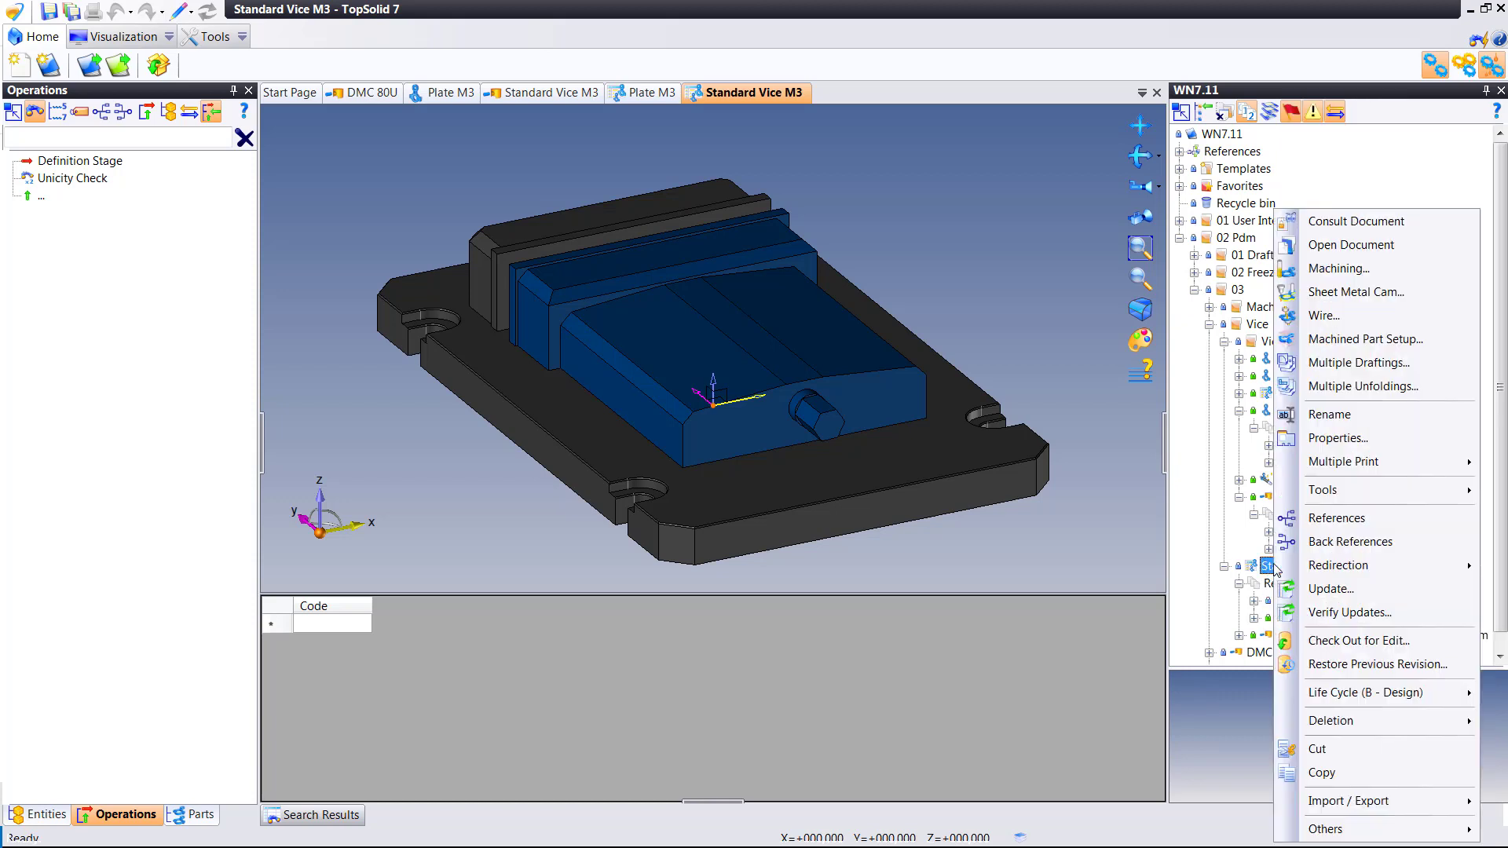
mouse_move(1328, 694)
click(1213, 717)
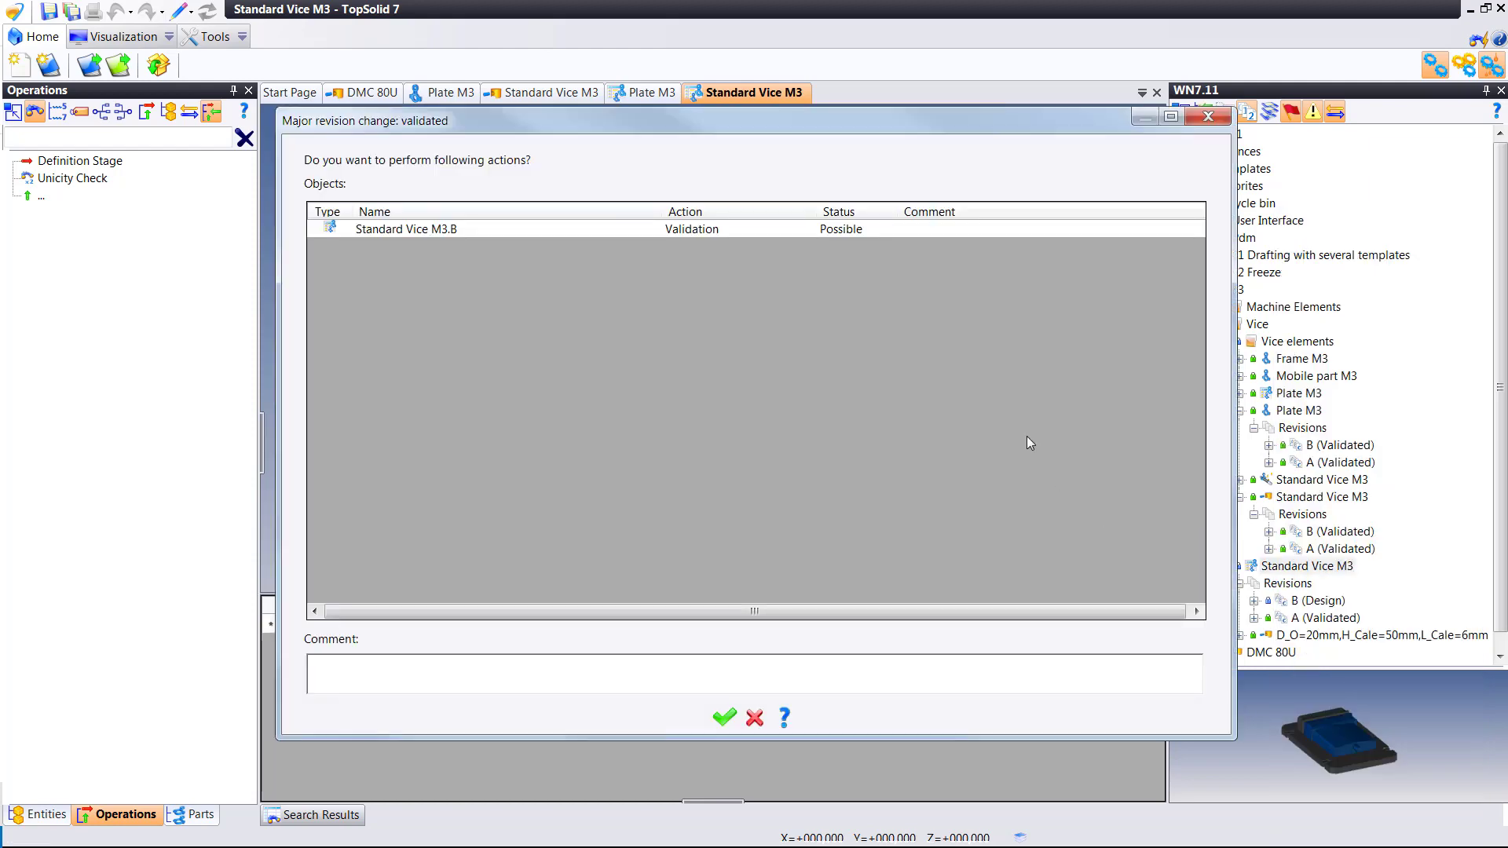
click(814, 717)
Close the Standard Vice M3 and Plate M3 document tabs.
middle_click(751, 92)
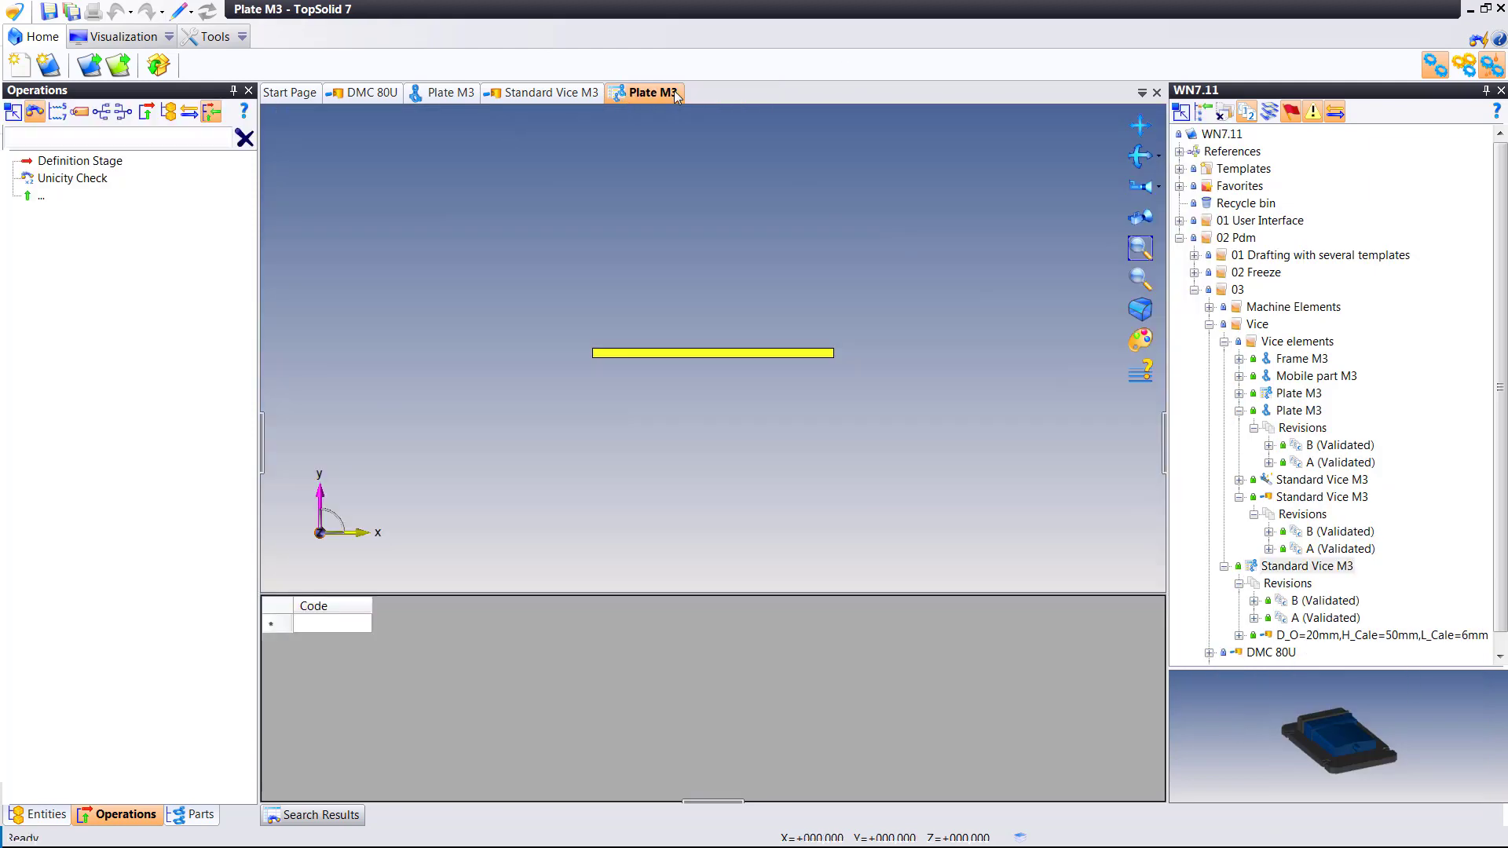
middle_click(640, 93)
middle_click(449, 96)
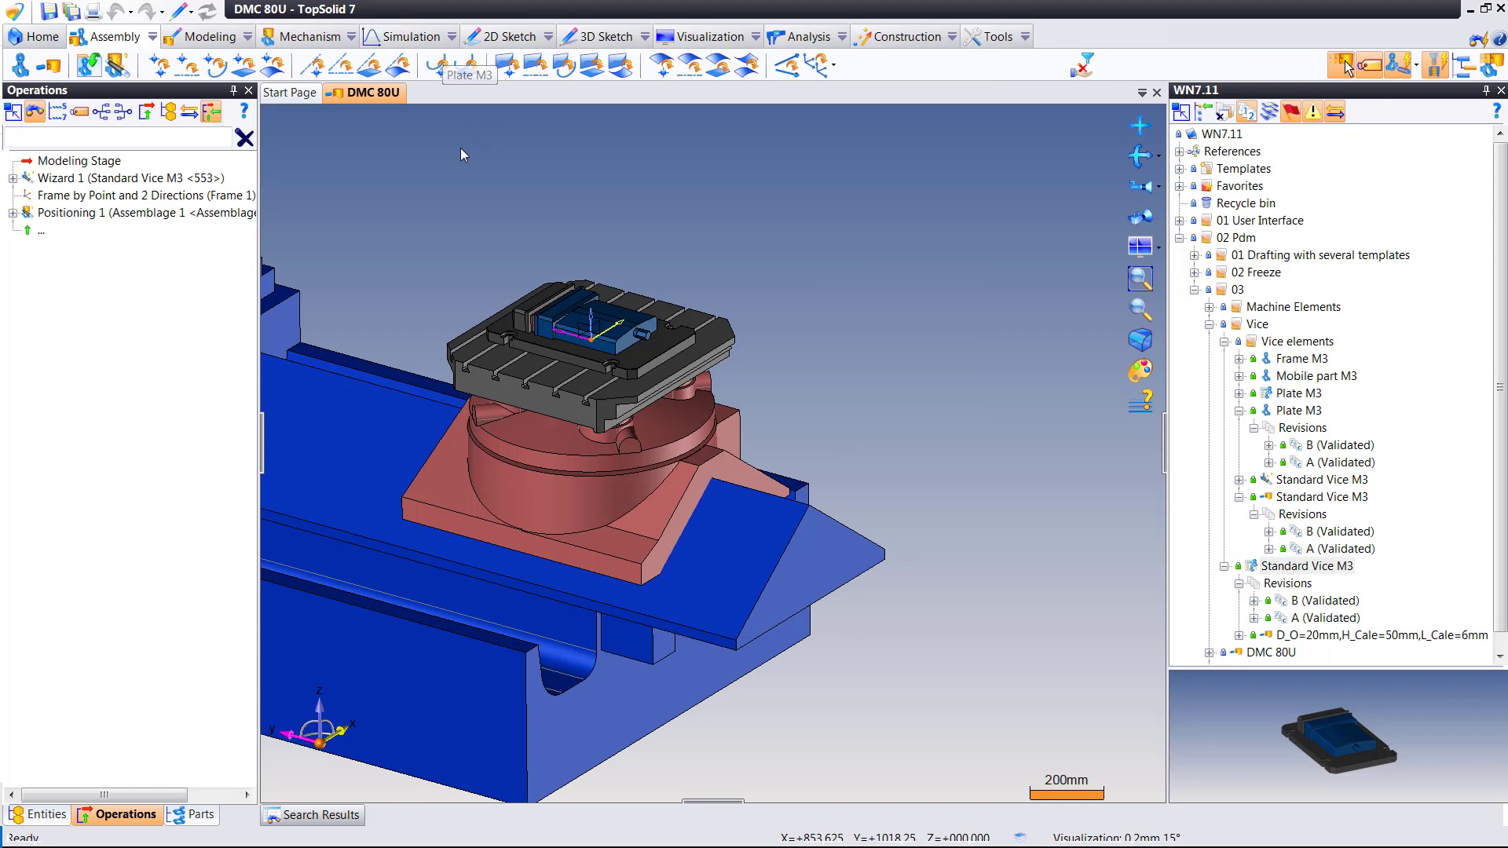
Open the DMU 70 evolution machine from the project tree.
scroll(660, 301, up, 2)
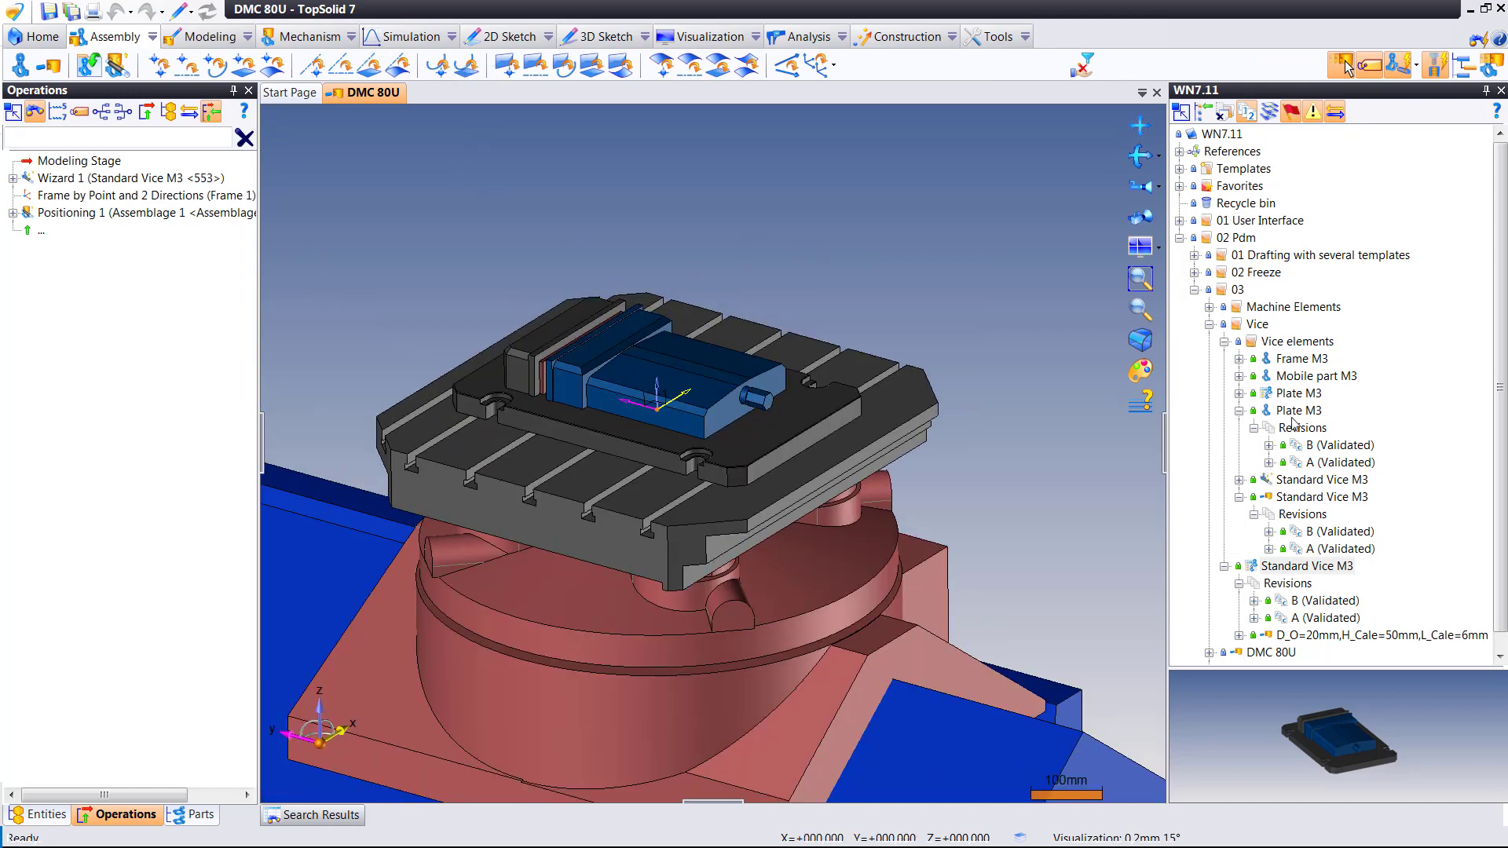
click(1210, 325)
double_click(1274, 359)
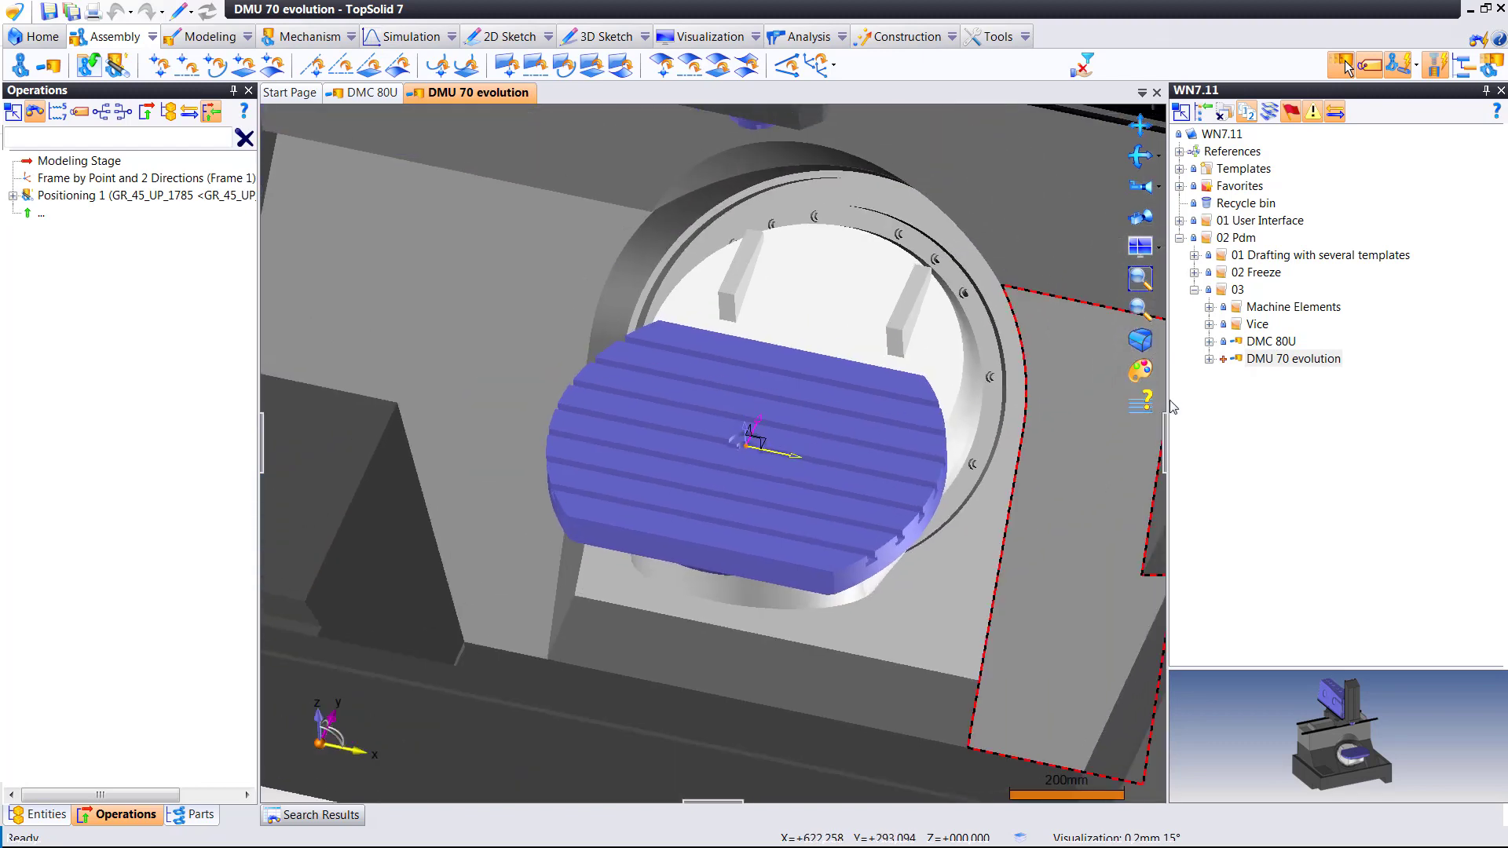
Insert Standard Vice M3 into the DMU 70 evolution machine, dropping it onto the table.
click(1210, 325)
click(1240, 411)
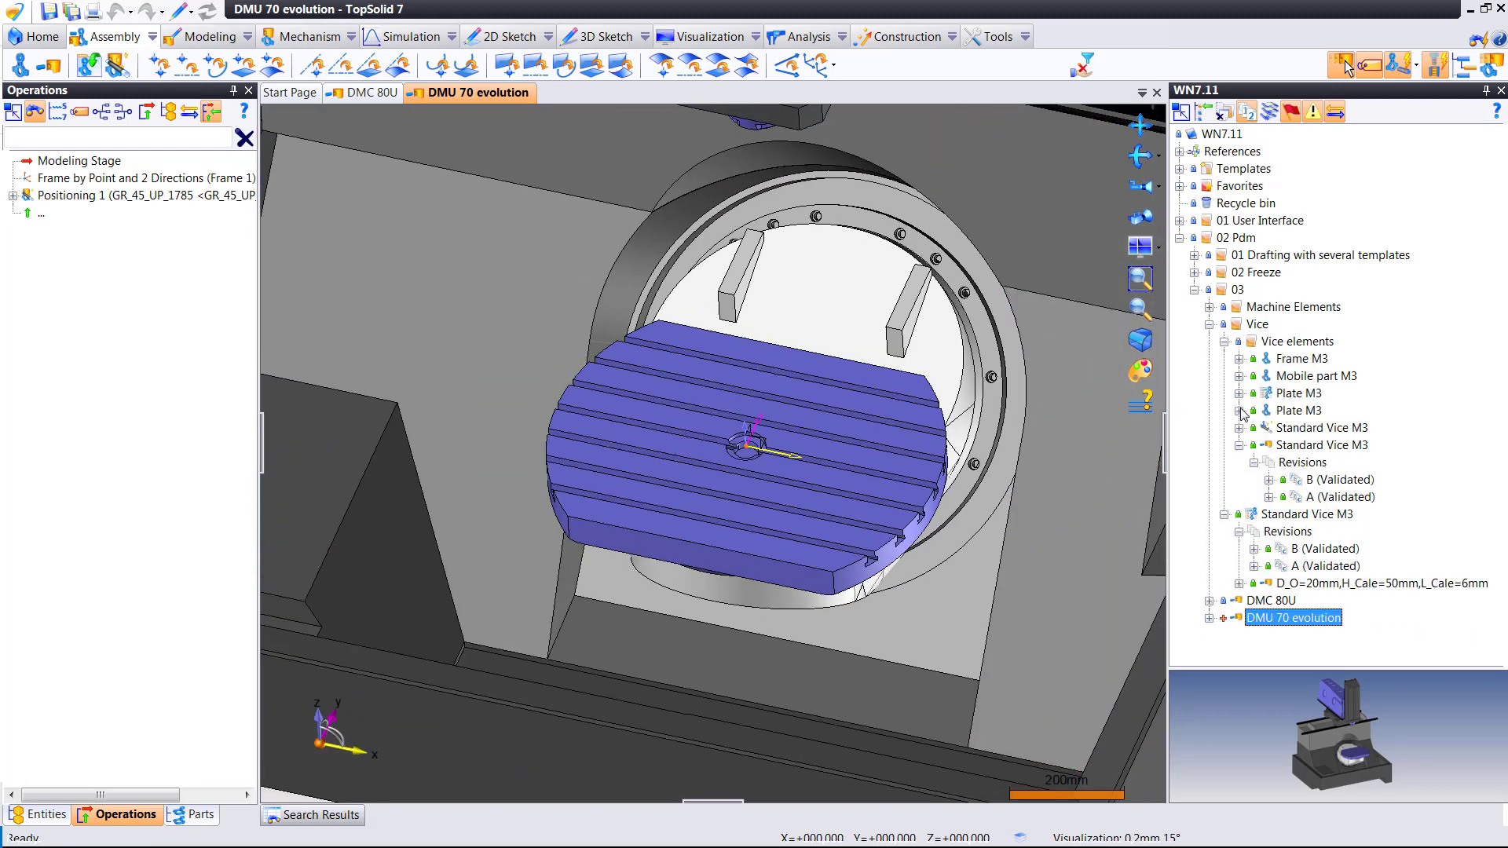
click(1239, 446)
drag(1288, 463, 911, 465)
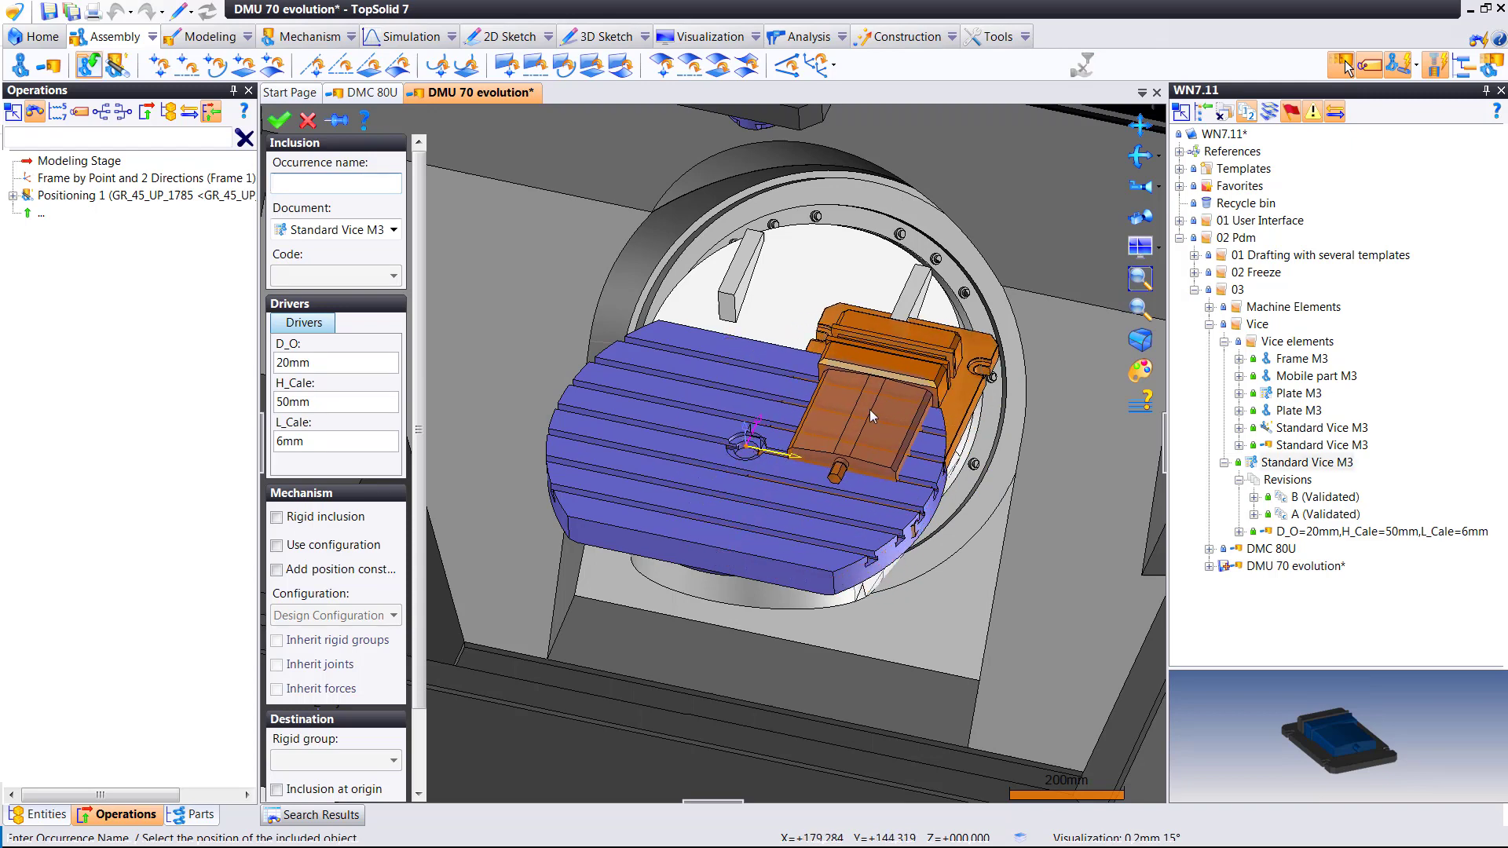
click(869, 408)
Confirm redirecting all references and check in the Standard Vice M3 document.
right_click(966, 456)
click(974, 454)
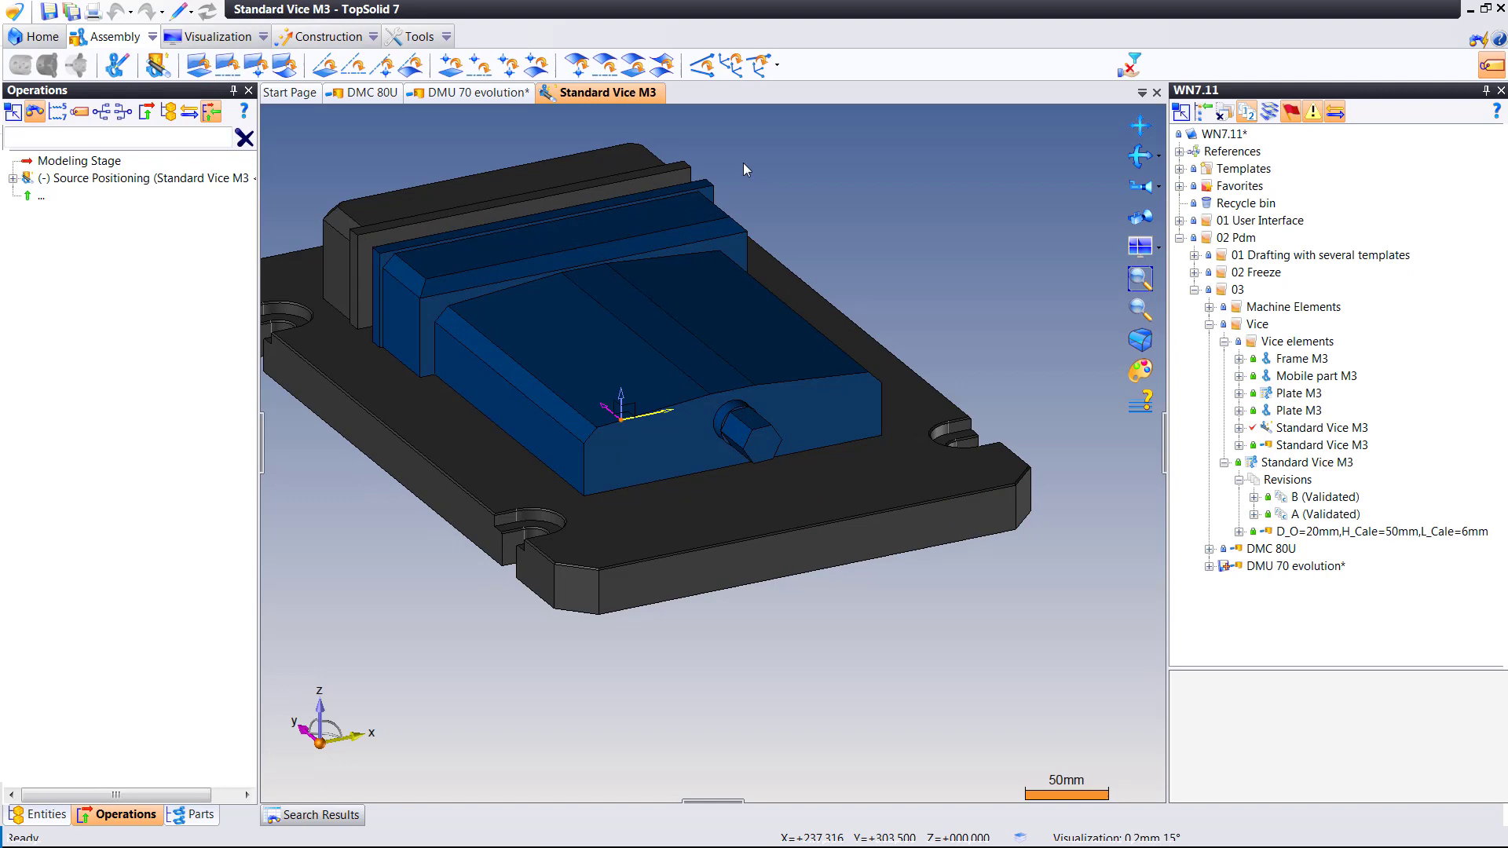
right_click(640, 95)
click(707, 201)
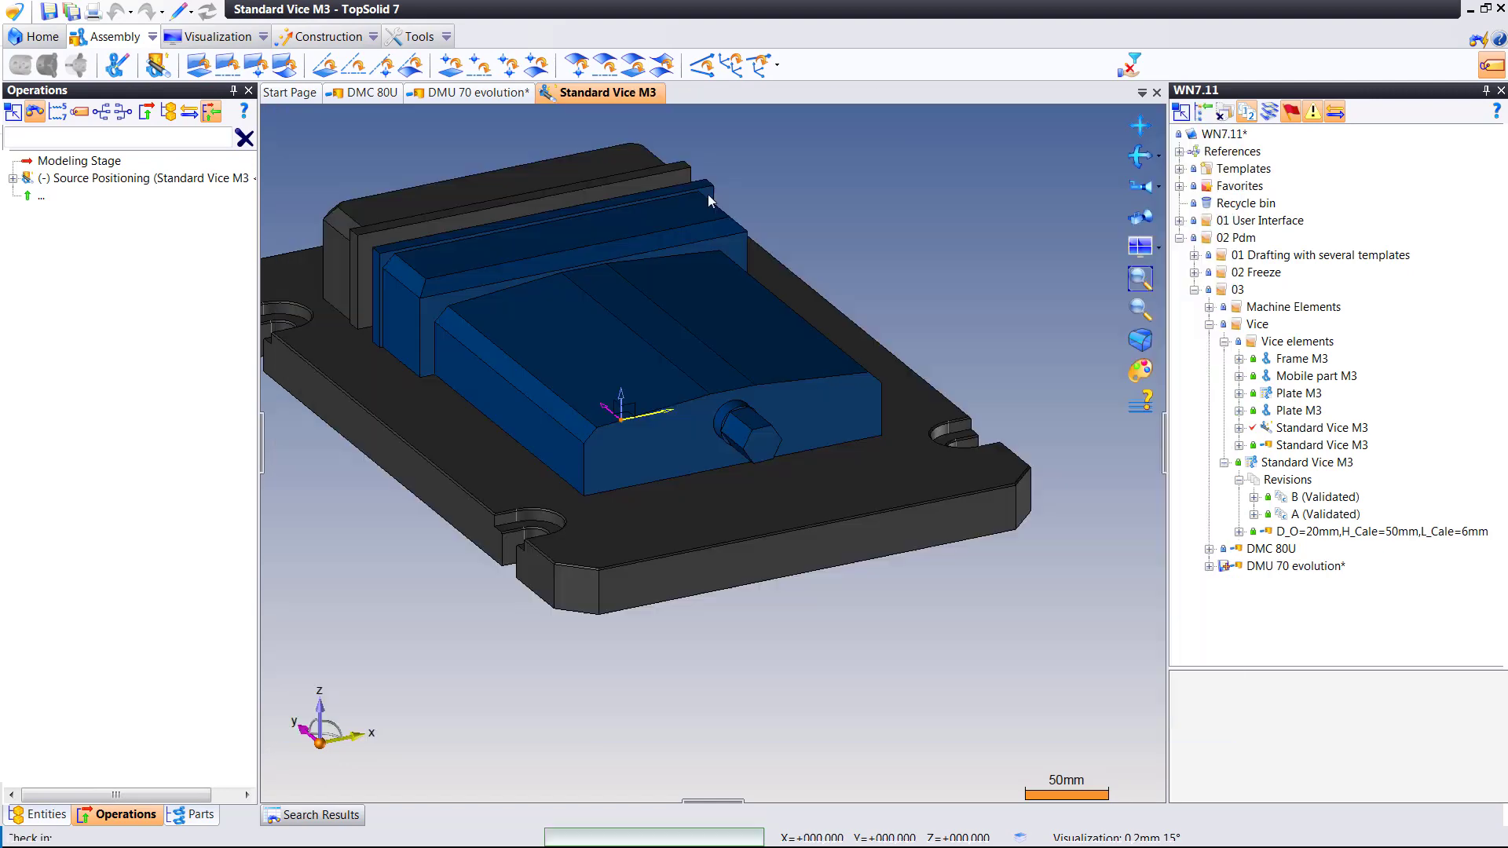
Validate revision B of Standard Vice M3 and return to the DMU 70 evolution machine.
right_click(1296, 427)
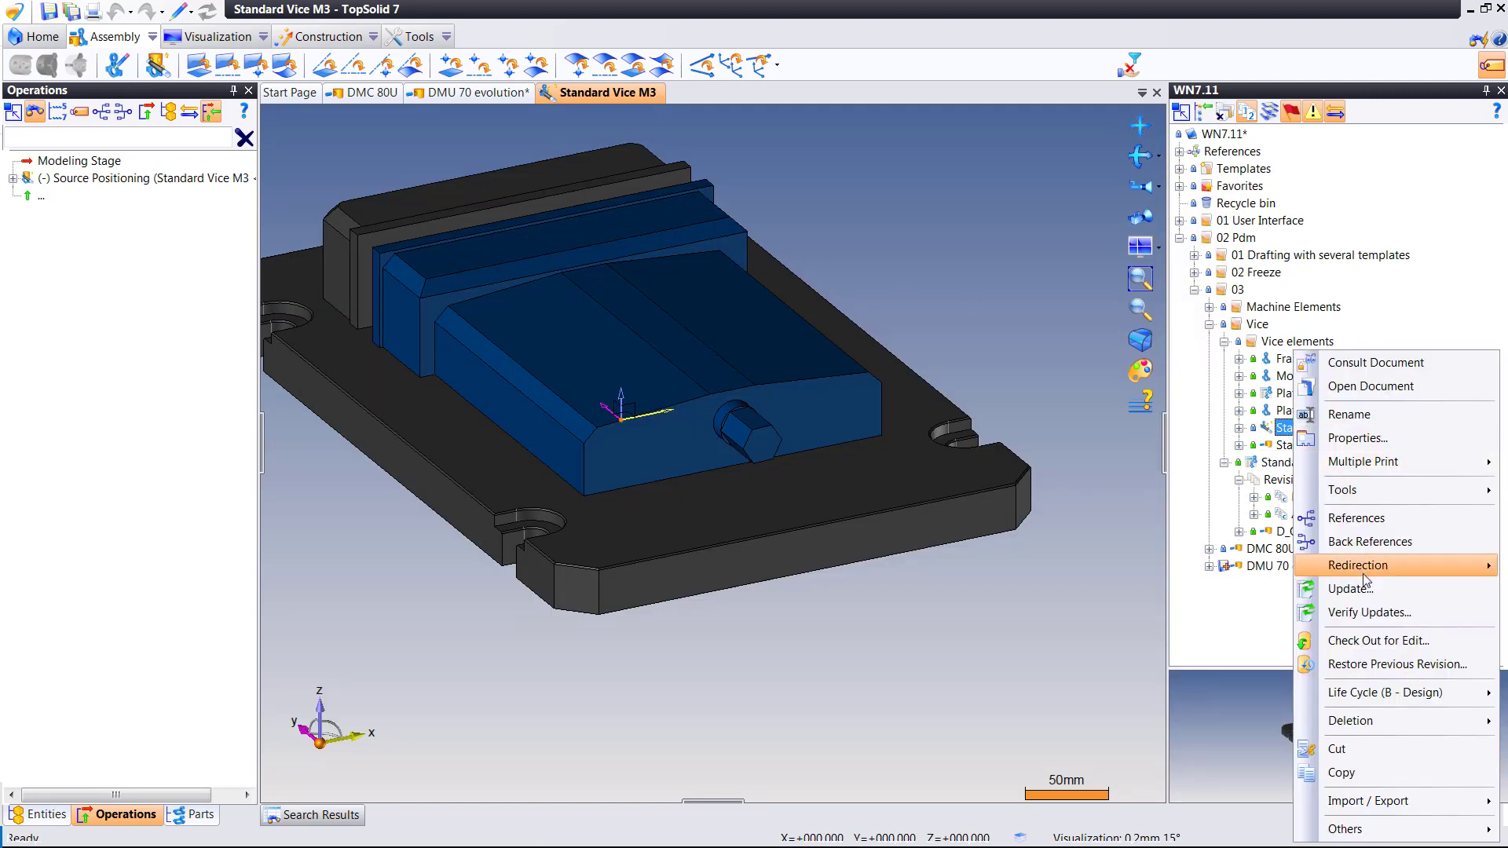
mouse_move(1382, 694)
click(1256, 715)
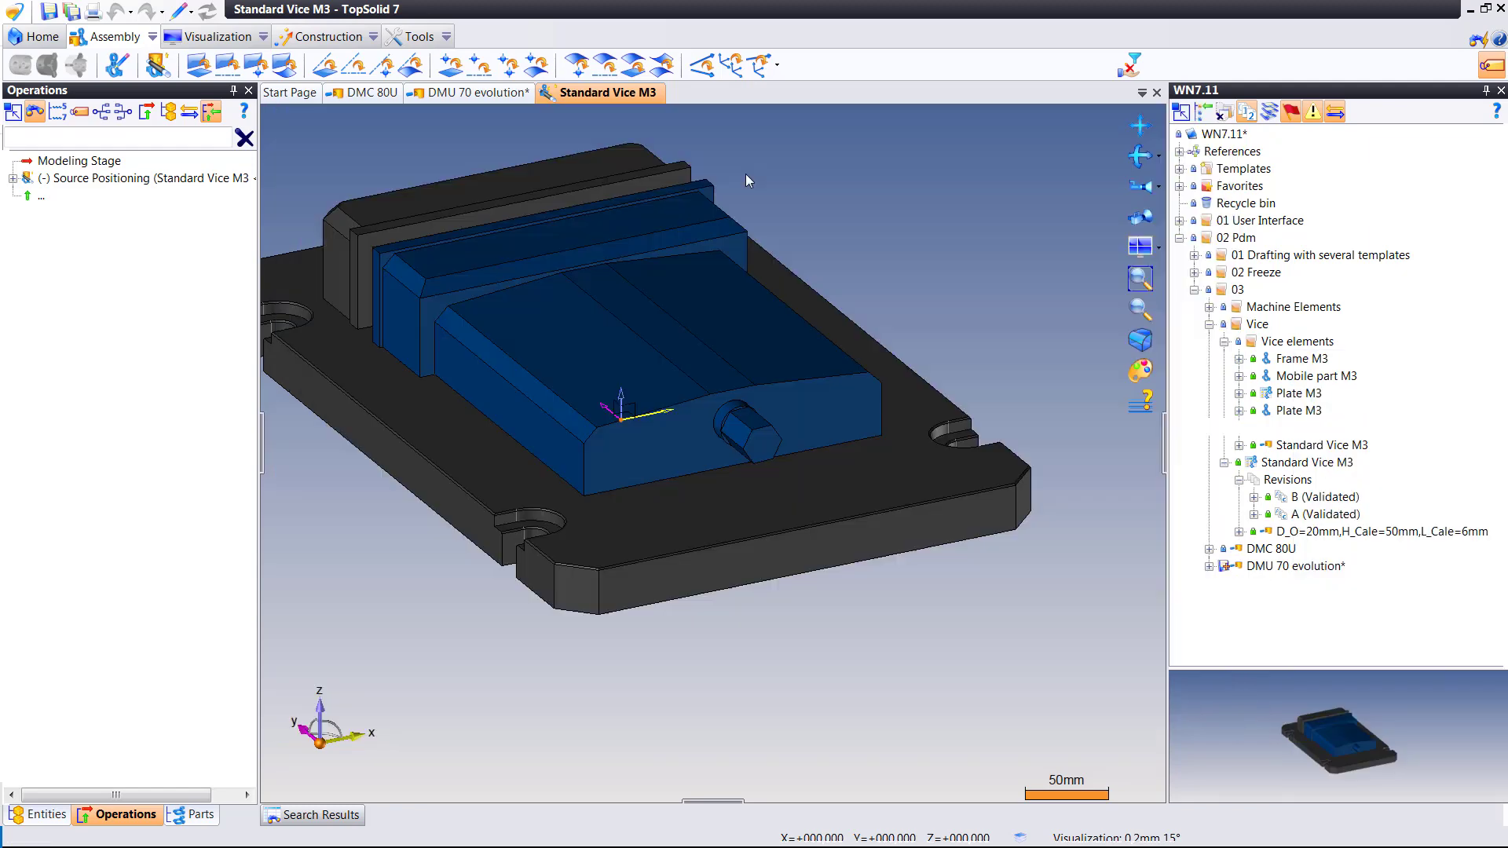
click(517, 95)
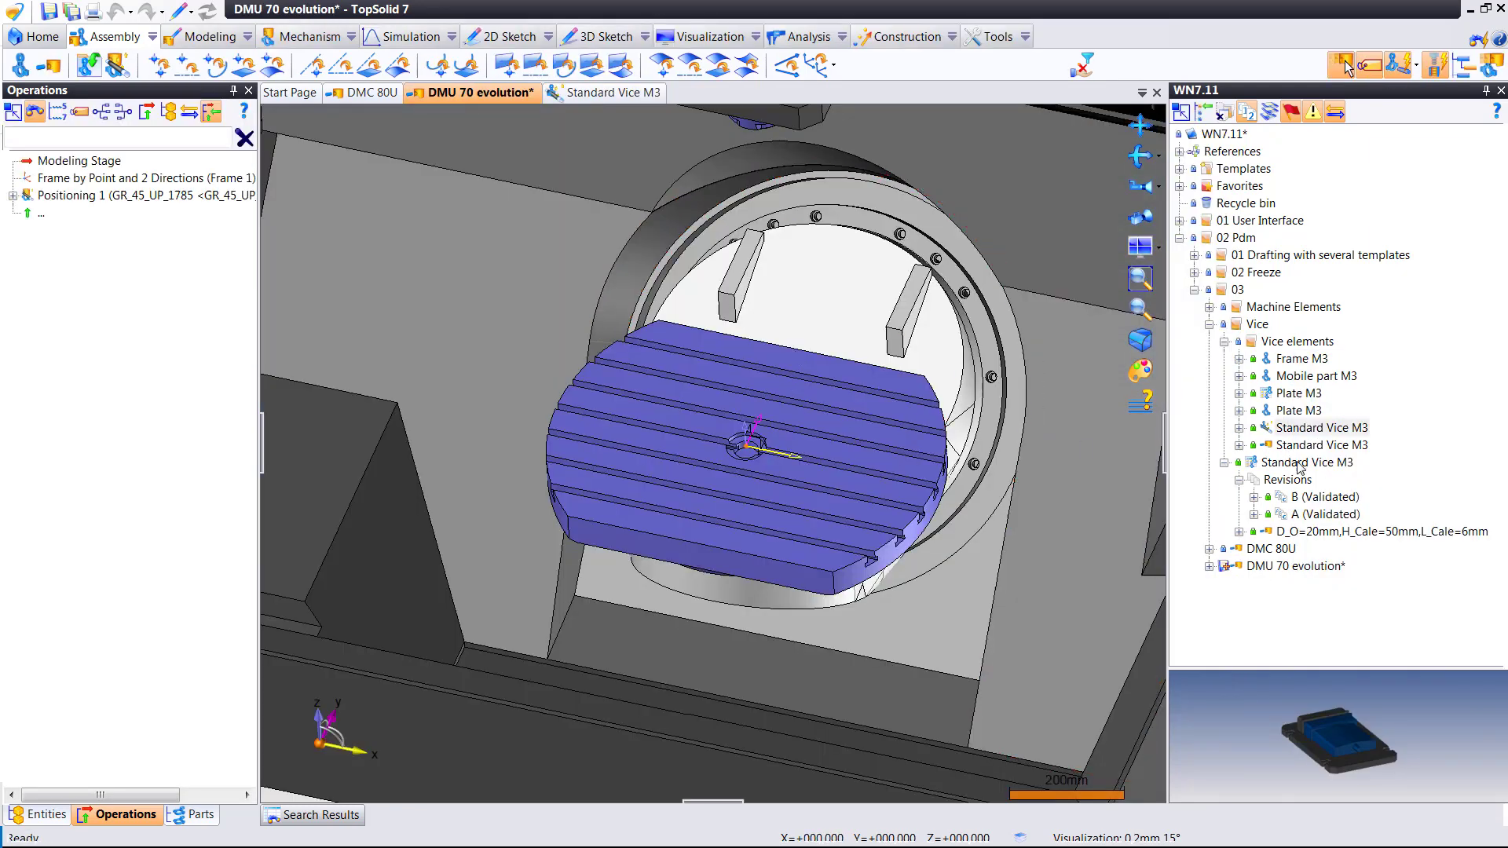
Place Standard Vice M3 on the DMU 70 evolution table at the chosen destination frame.
drag(1300, 468, 958, 455)
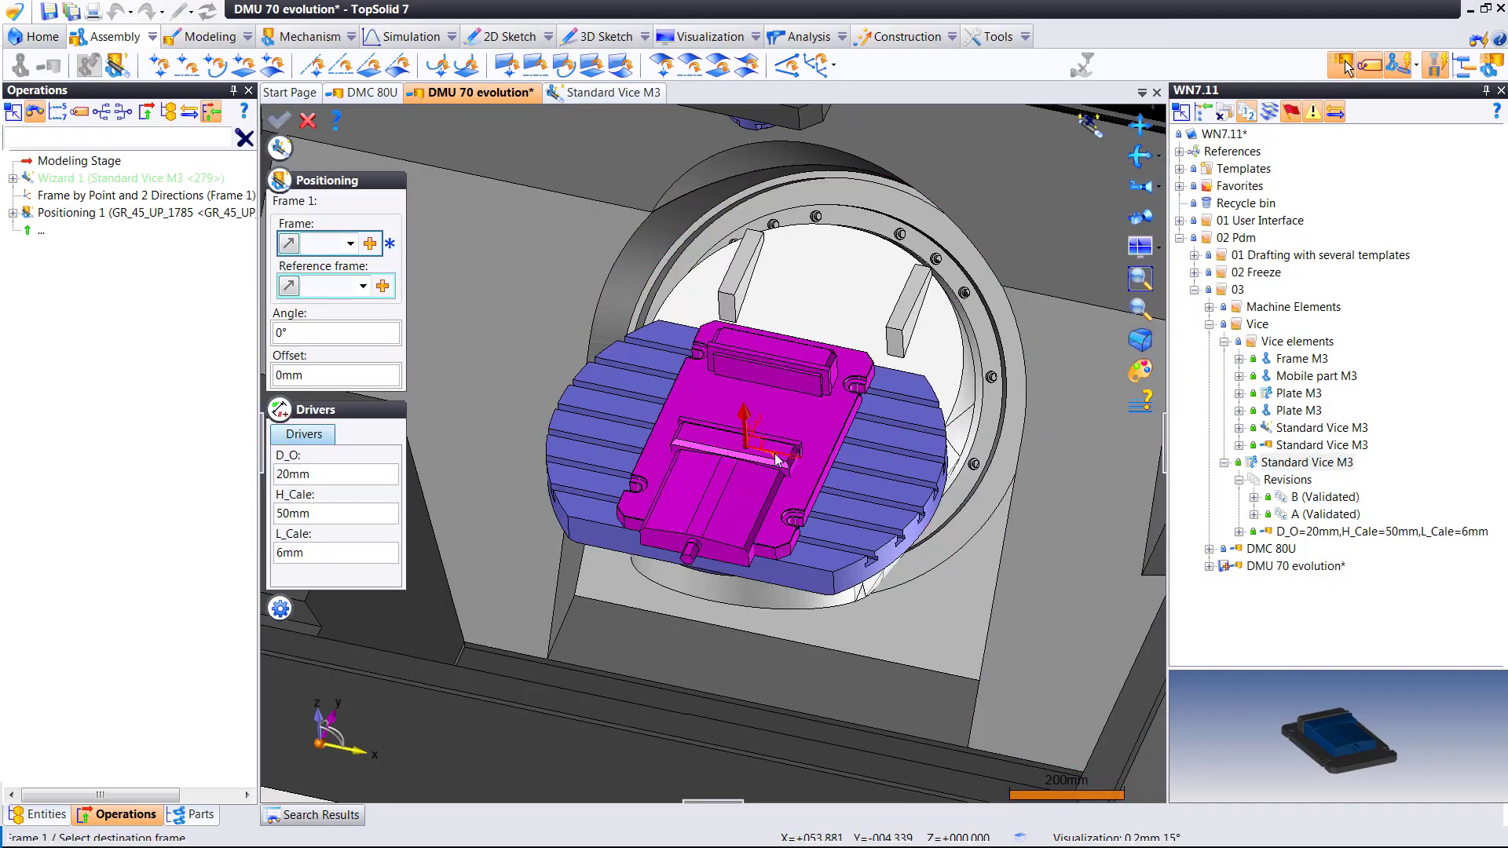
click(776, 459)
click(281, 124)
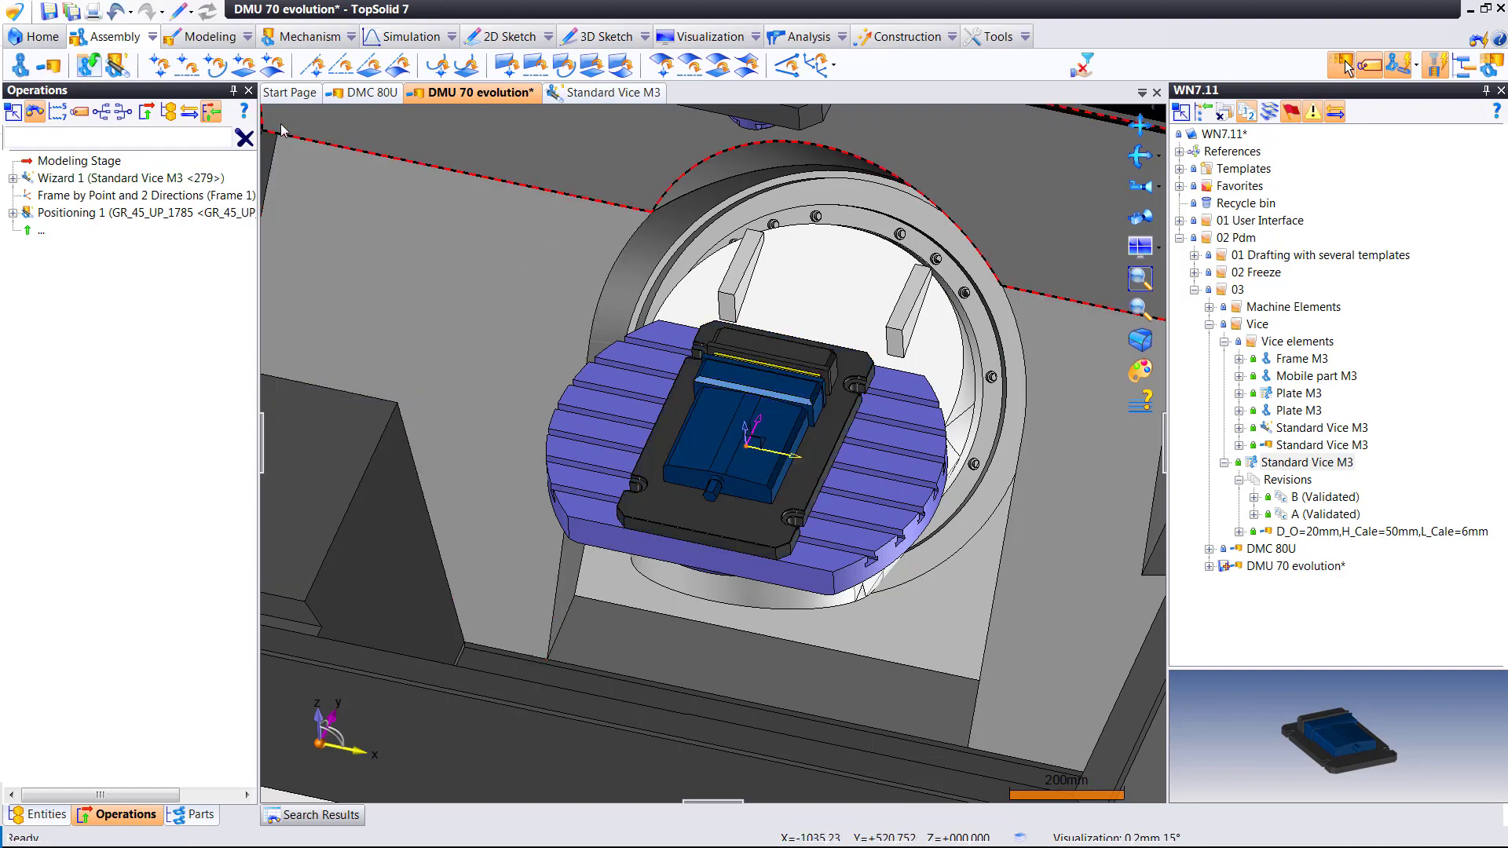
Inspect the placed vise and check in the DMU 70 evolution machine assembly.
middle_drag(707, 369, 743, 385)
scroll(742, 385, up, 3)
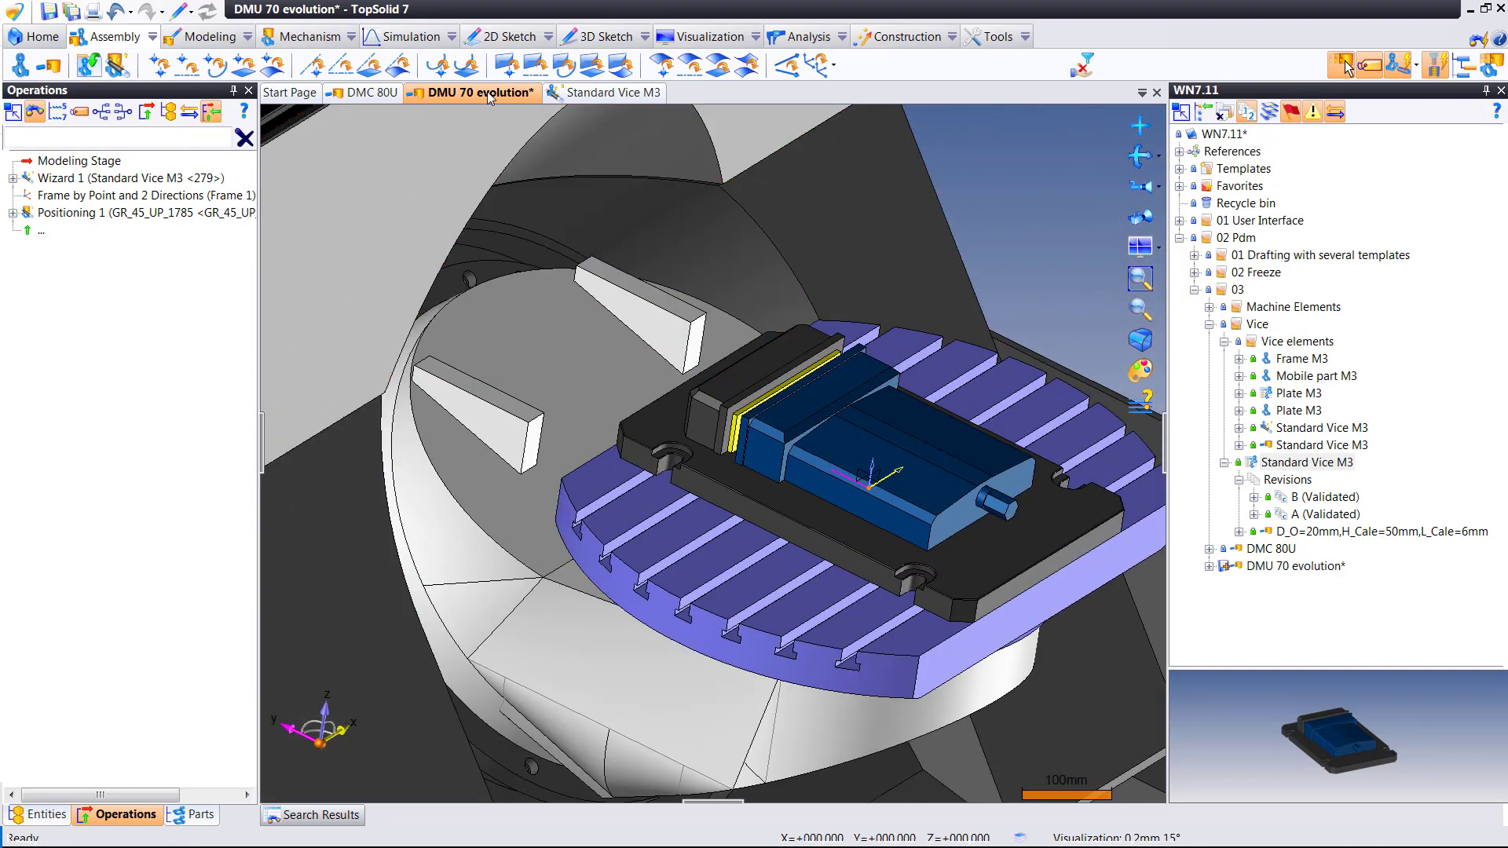
right_click(487, 91)
click(559, 490)
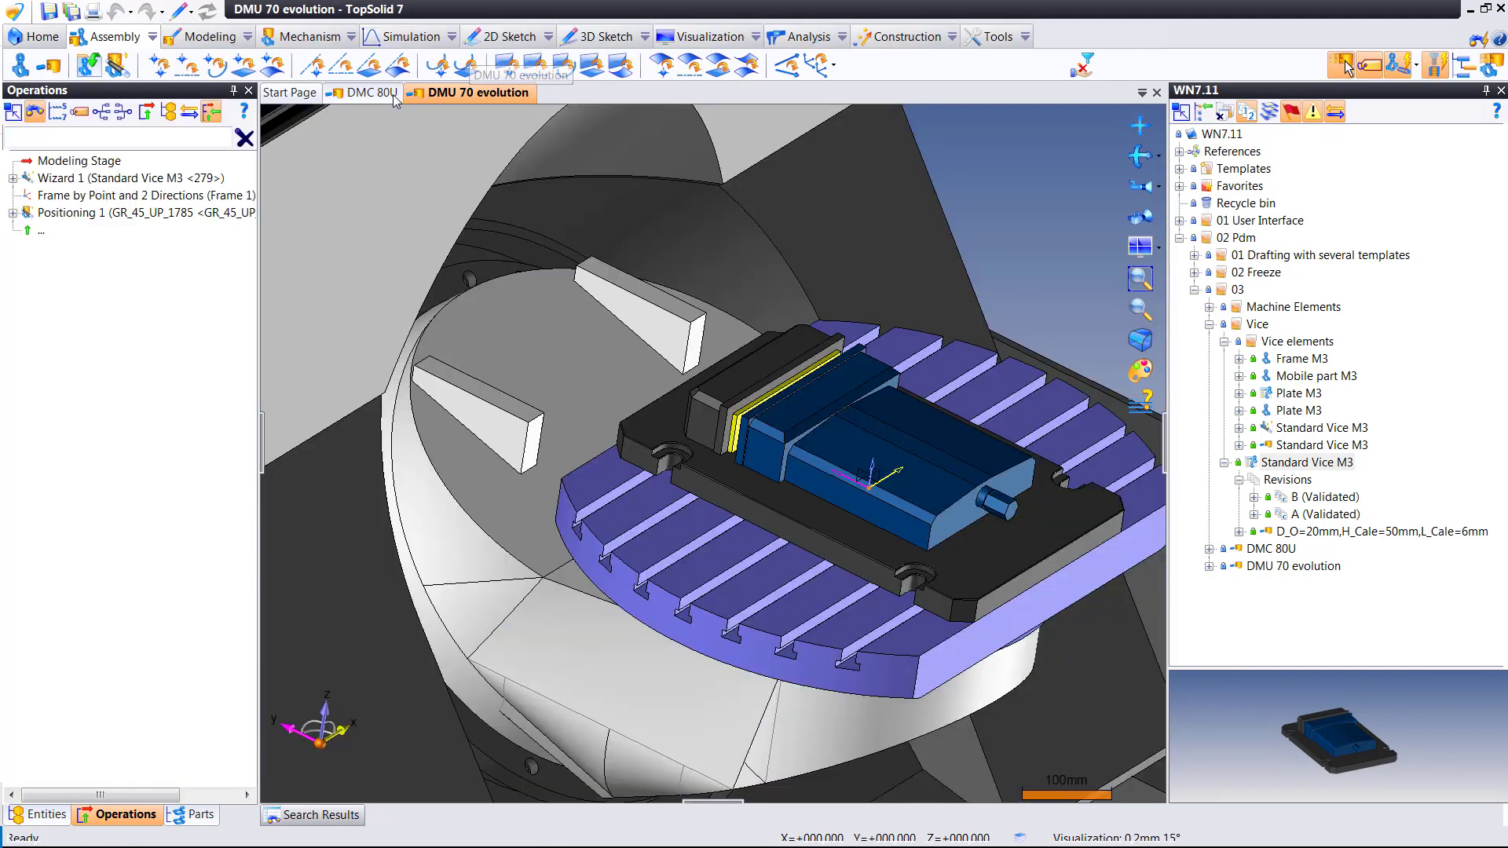
Switch between the DMC 80U and DMU 70 evolution machines and expand DMC 80U's revisions.
click(373, 92)
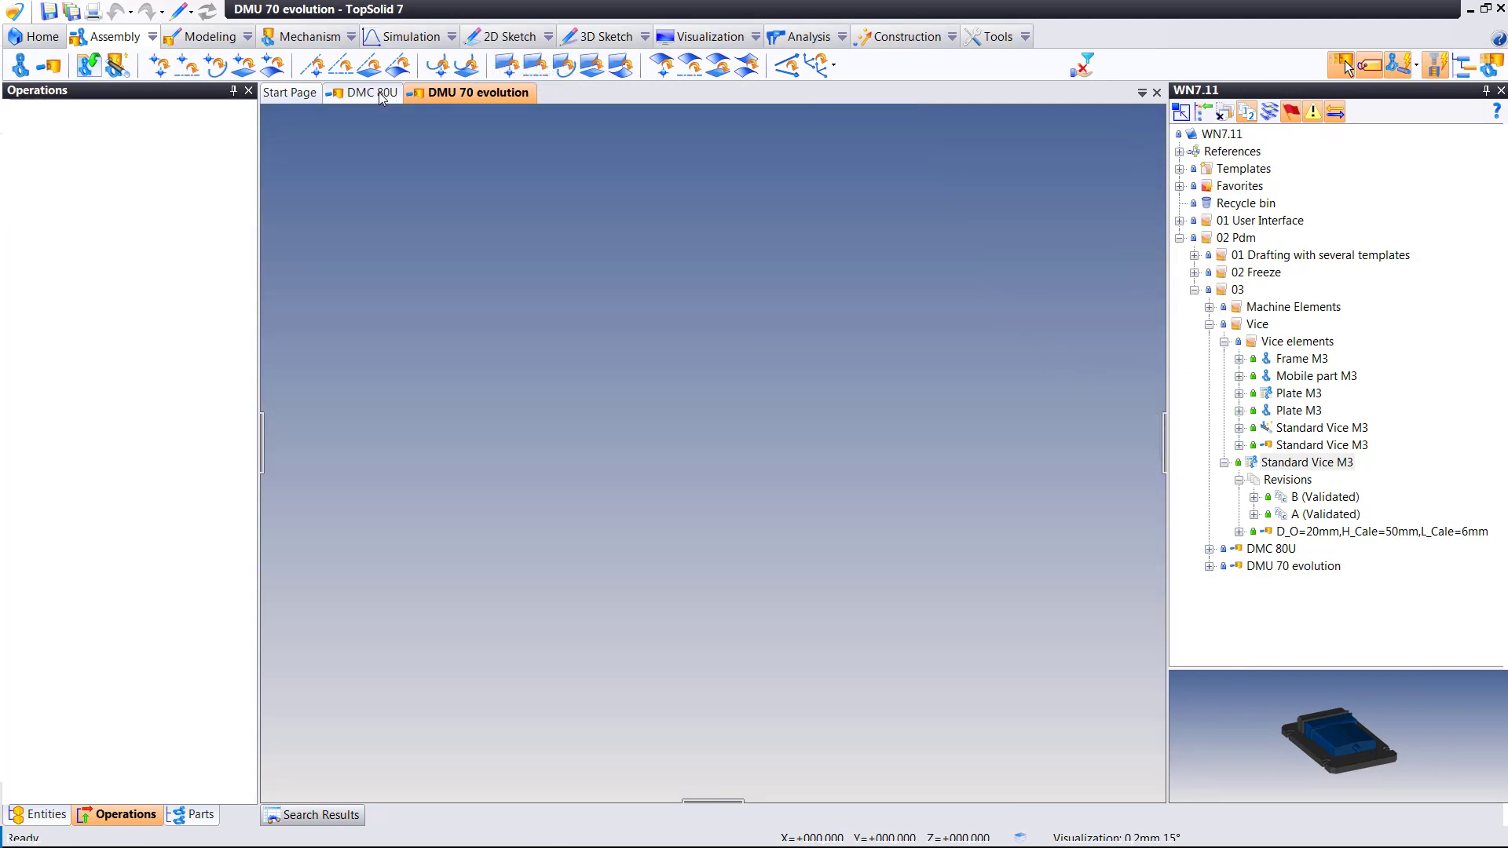
scroll(553, 363, up, 8)
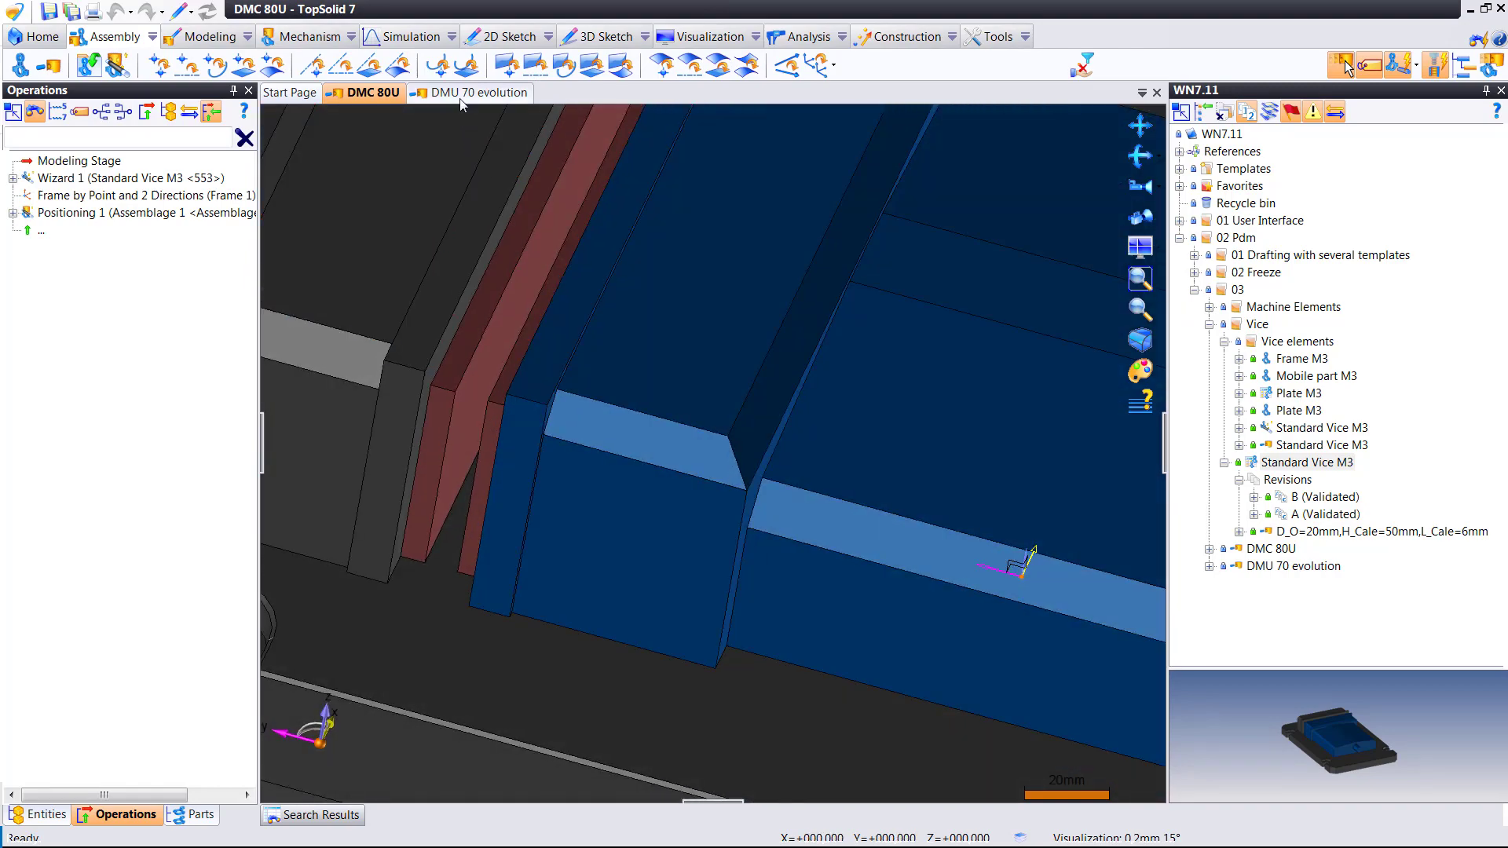
click(478, 92)
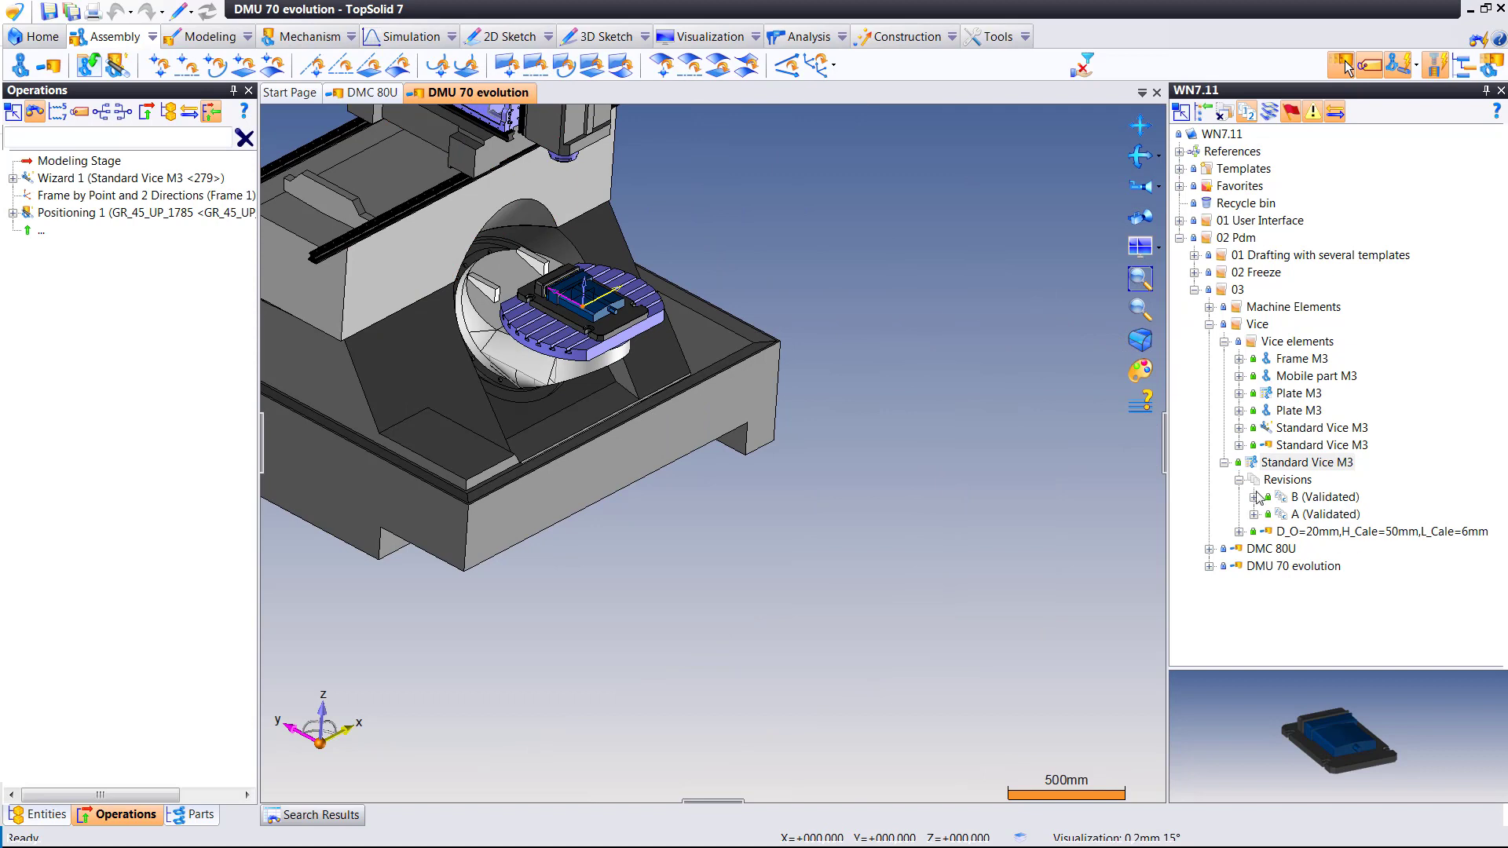
click(1225, 463)
click(1210, 480)
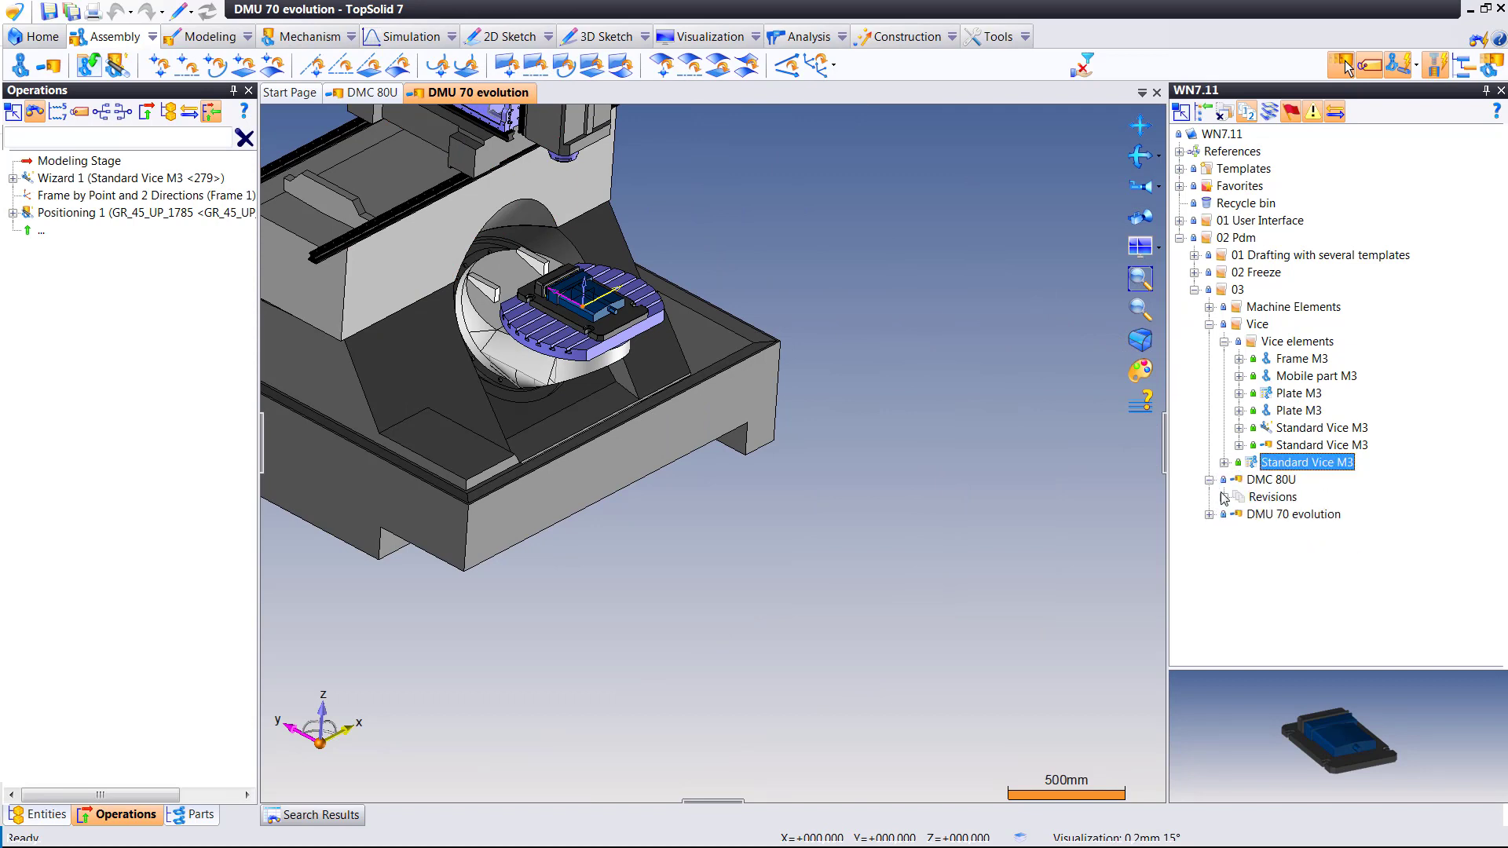
click(1224, 497)
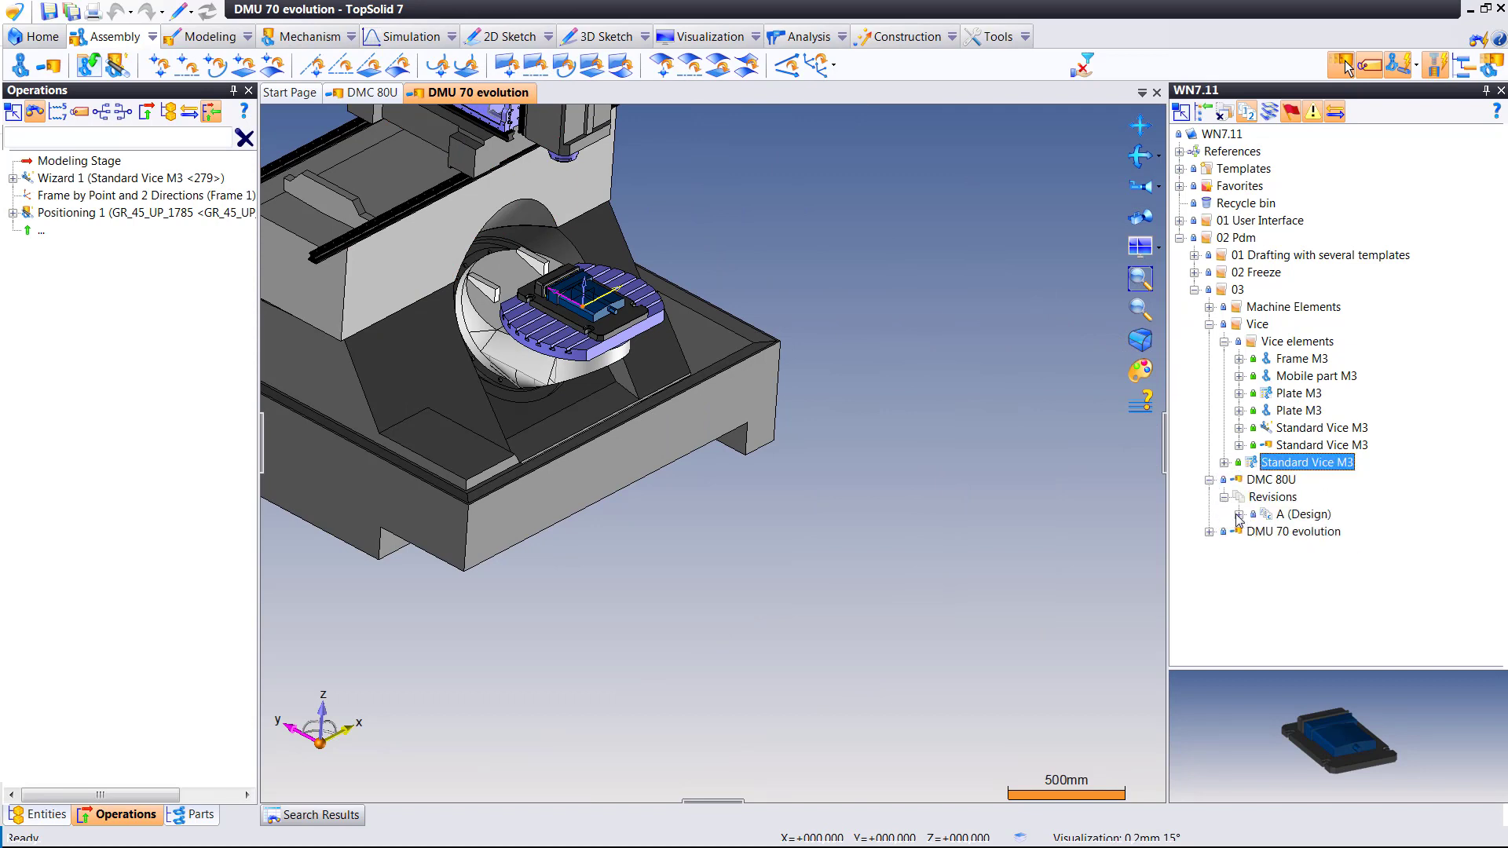
Show revisions of Standard Vice M3, both Plate M3 parts and Mobile part M3.
click(1238, 446)
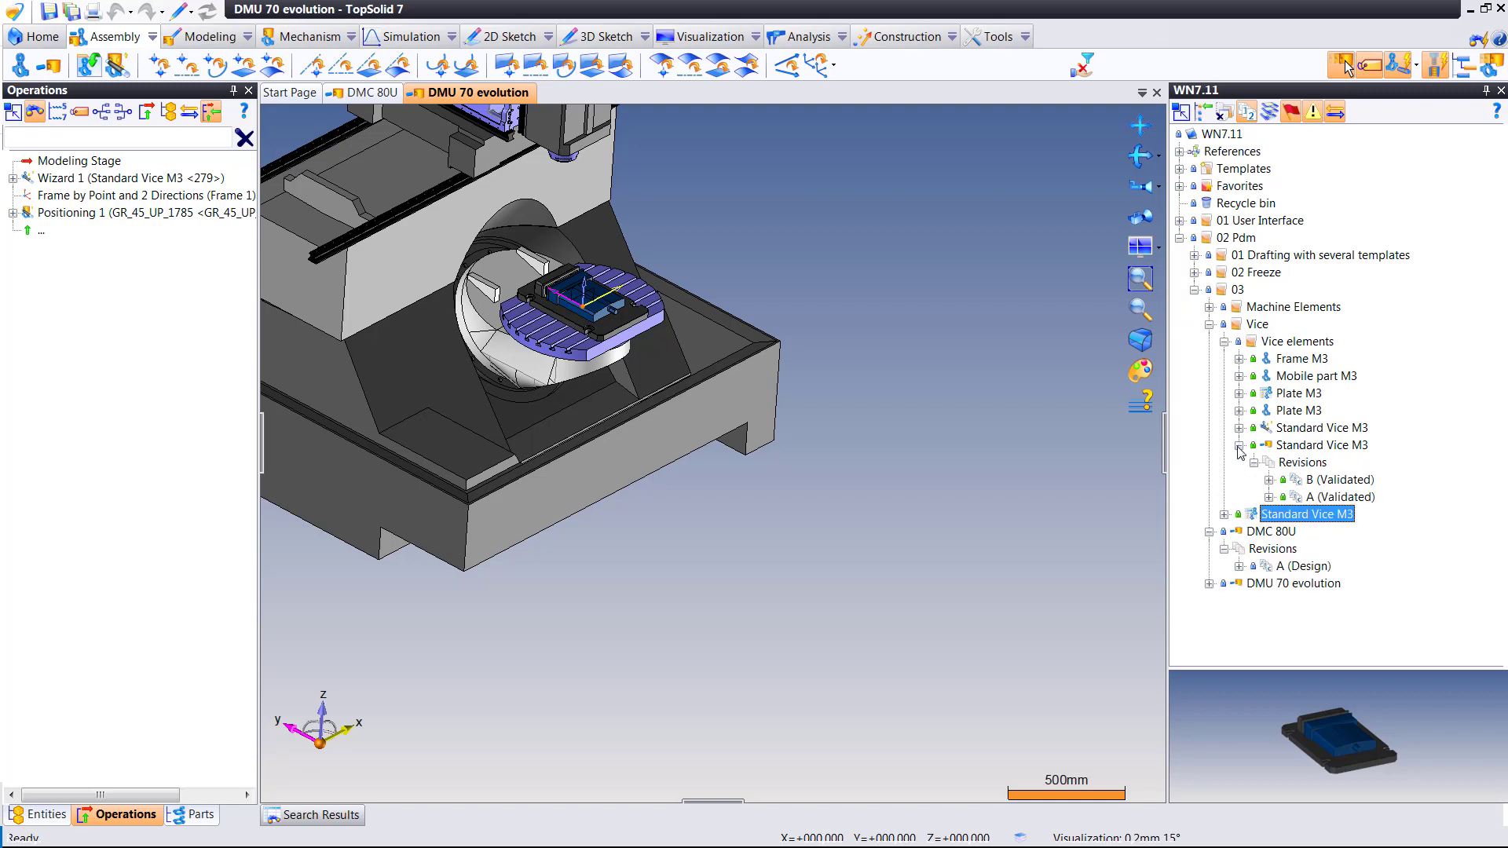
click(1310, 497)
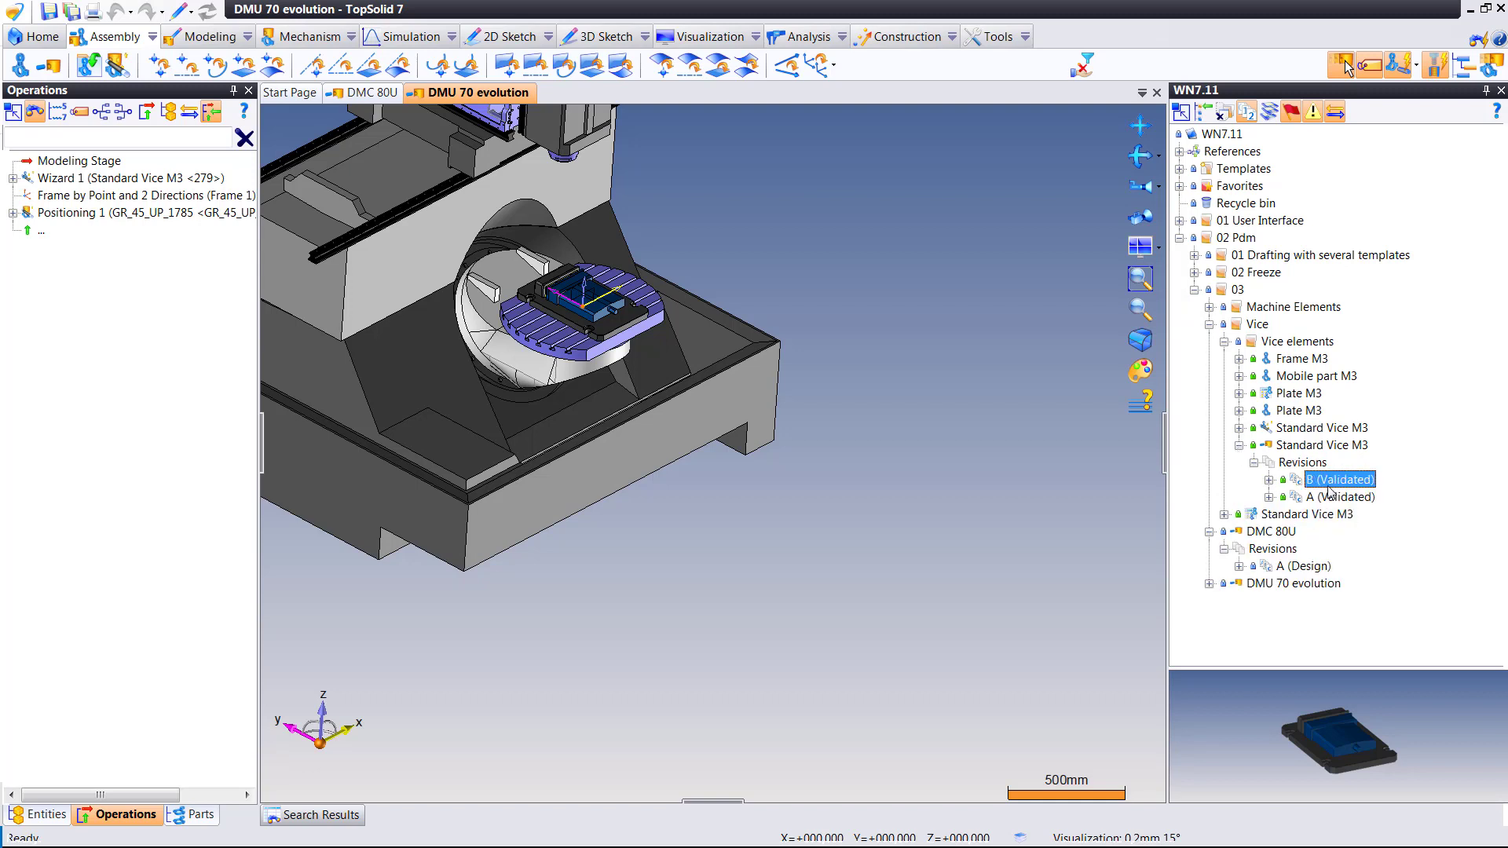
click(1240, 411)
click(1239, 394)
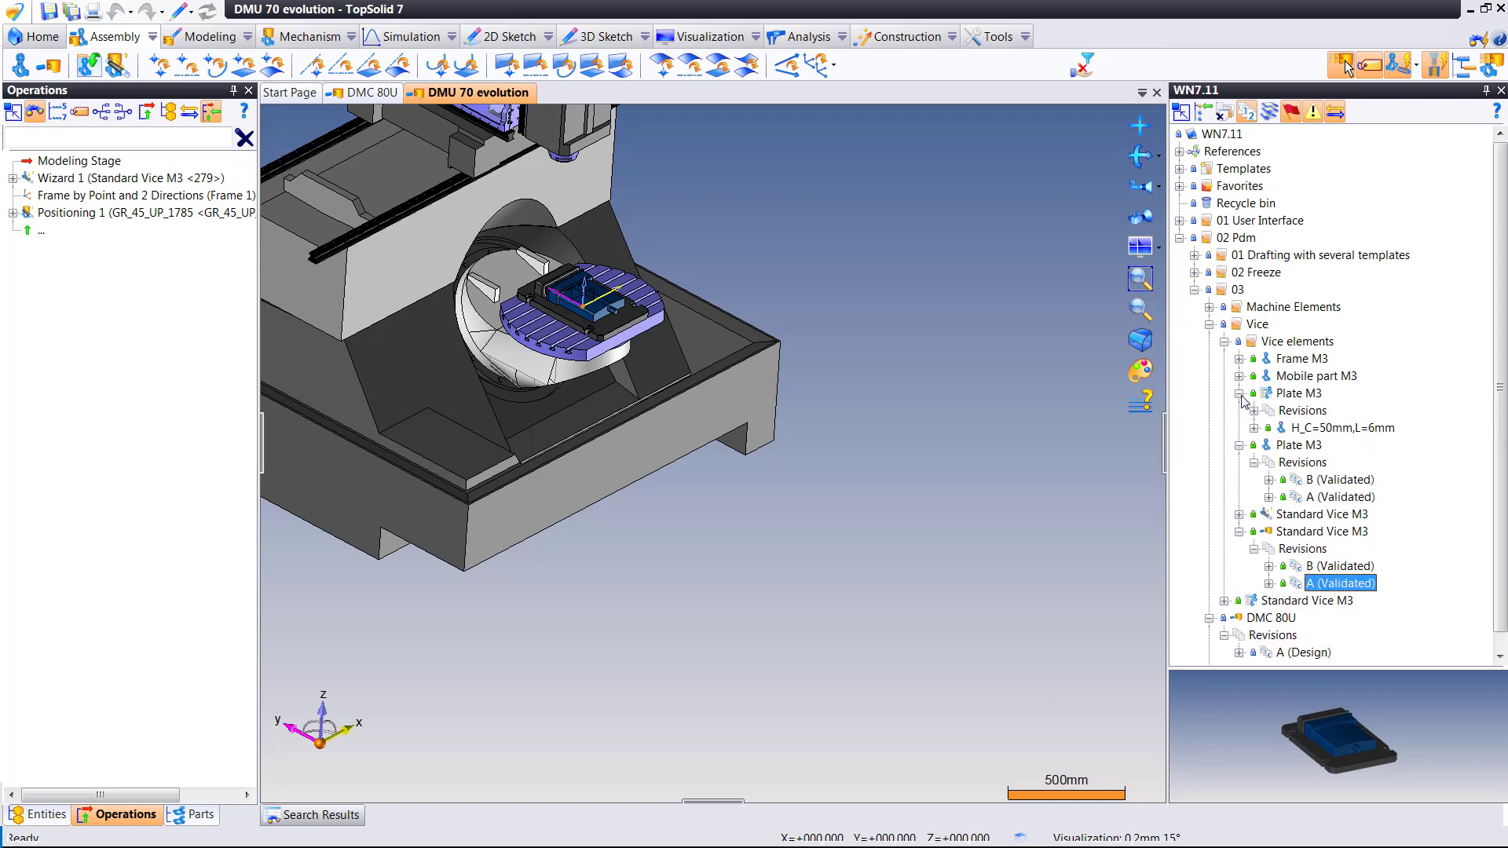
click(1239, 377)
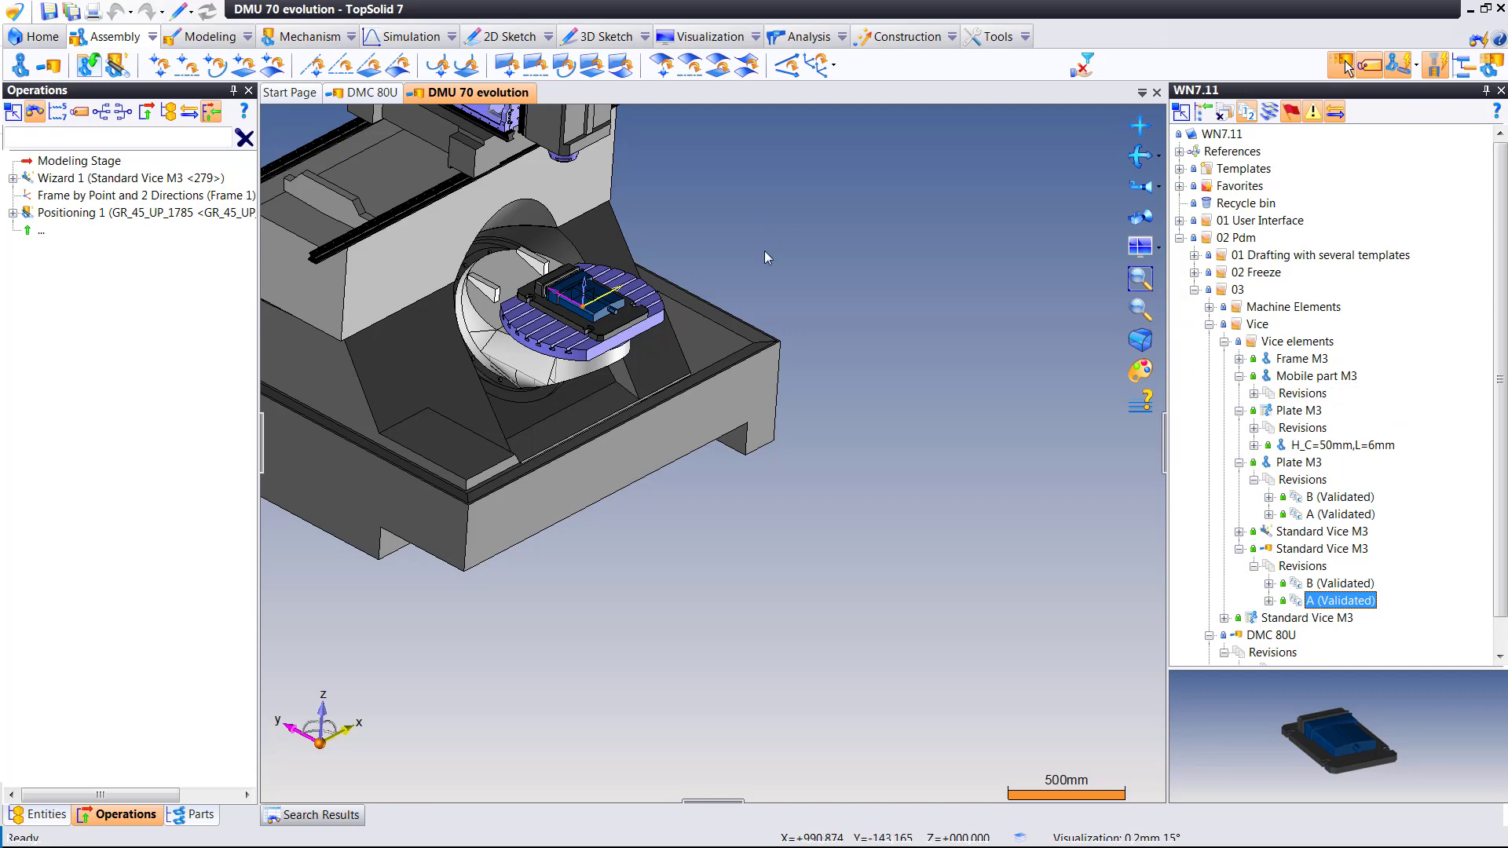
scroll(868, 357, down, 3)
Close the DMU 70 evolution and DMC 80U documents and collapse the Vice and DMC 80U entries.
middle_click(474, 95)
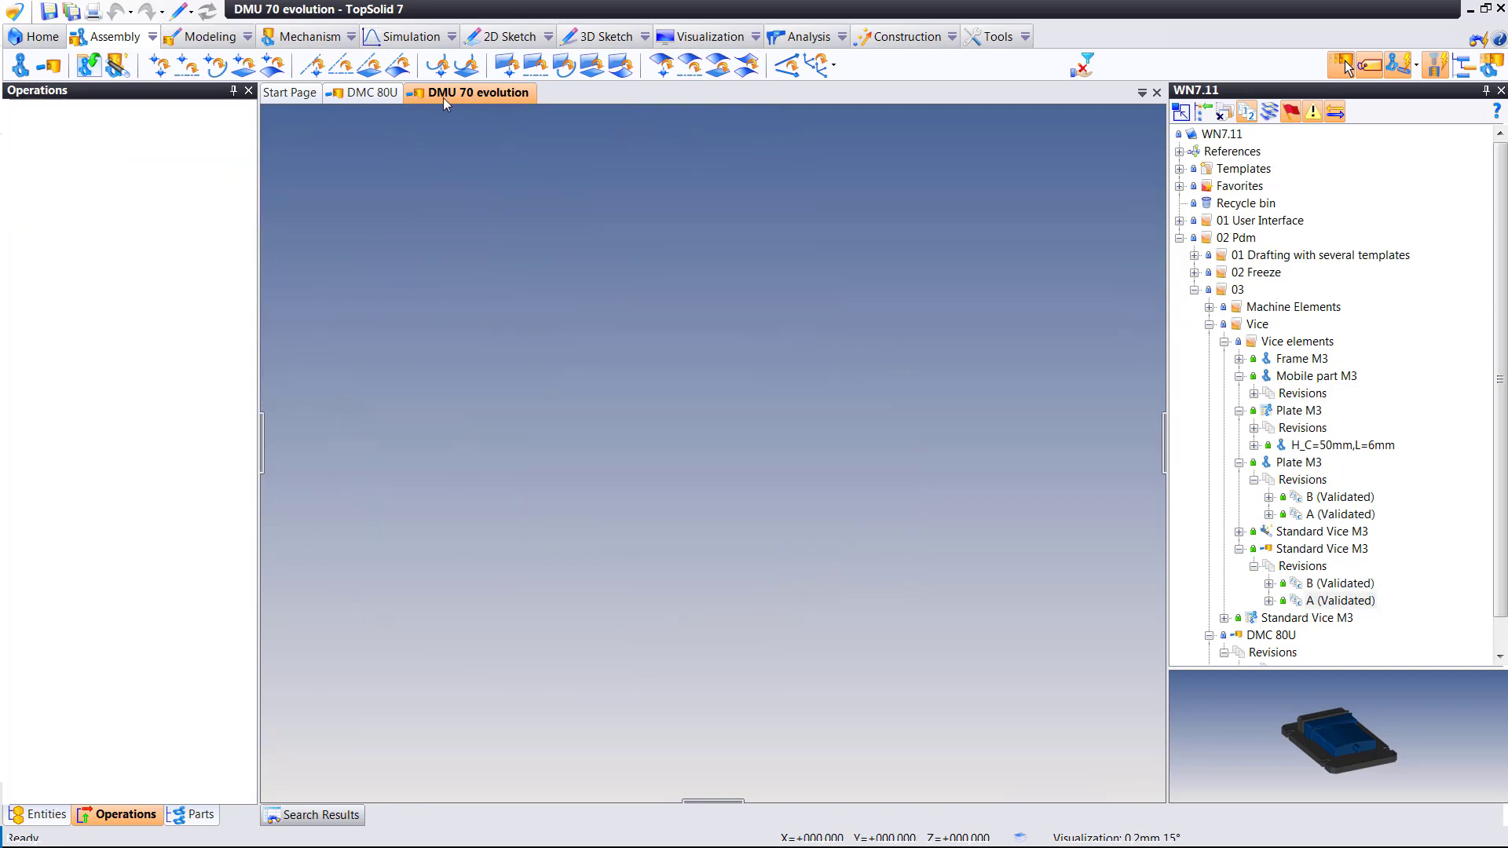
middle_click(384, 94)
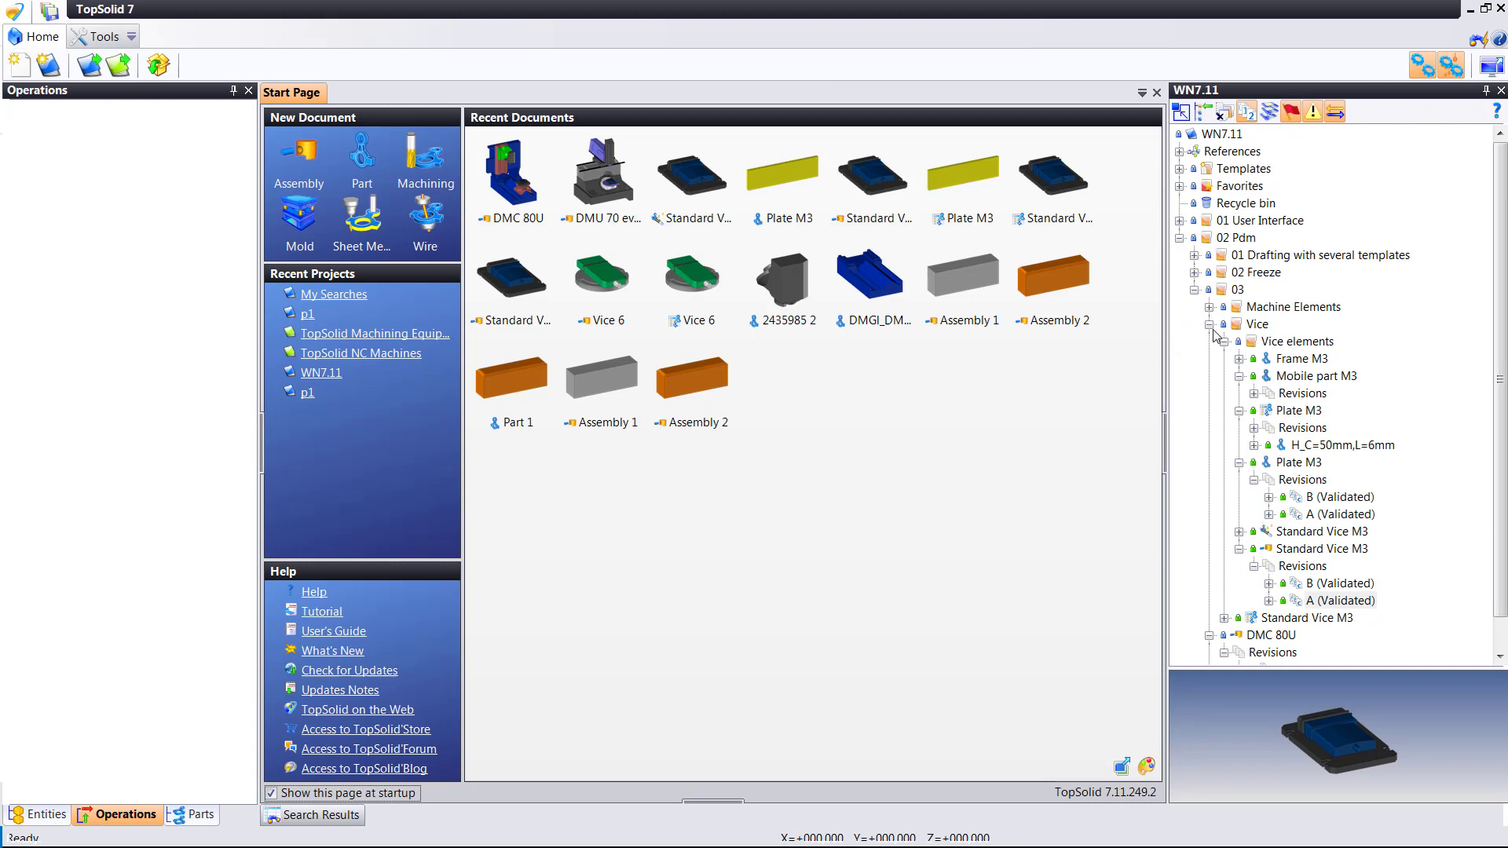
click(1210, 324)
click(1210, 342)
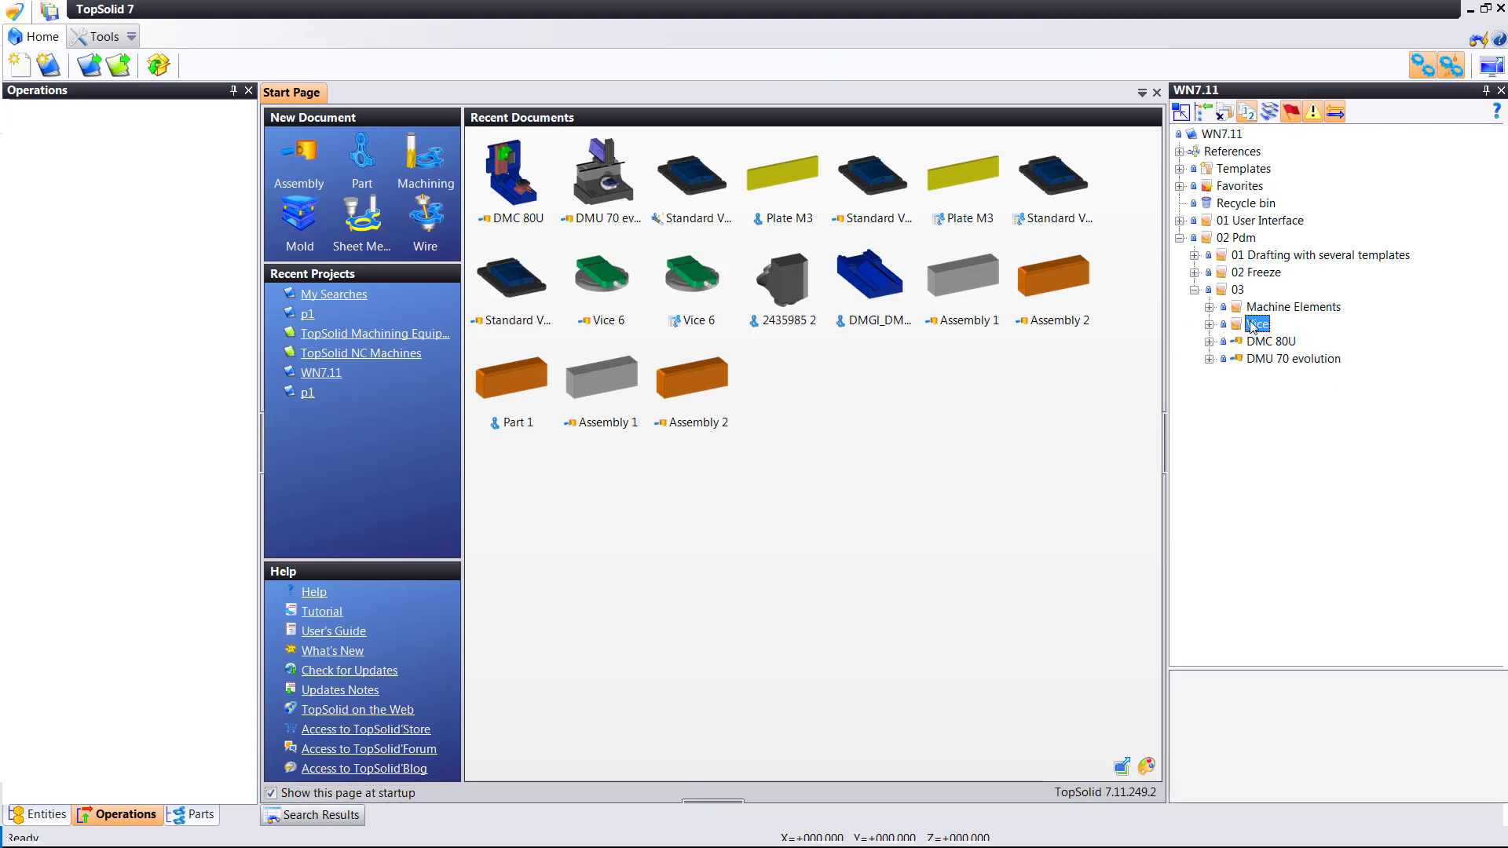
Export folder 03 as a package named CNC.
right_click(1236, 289)
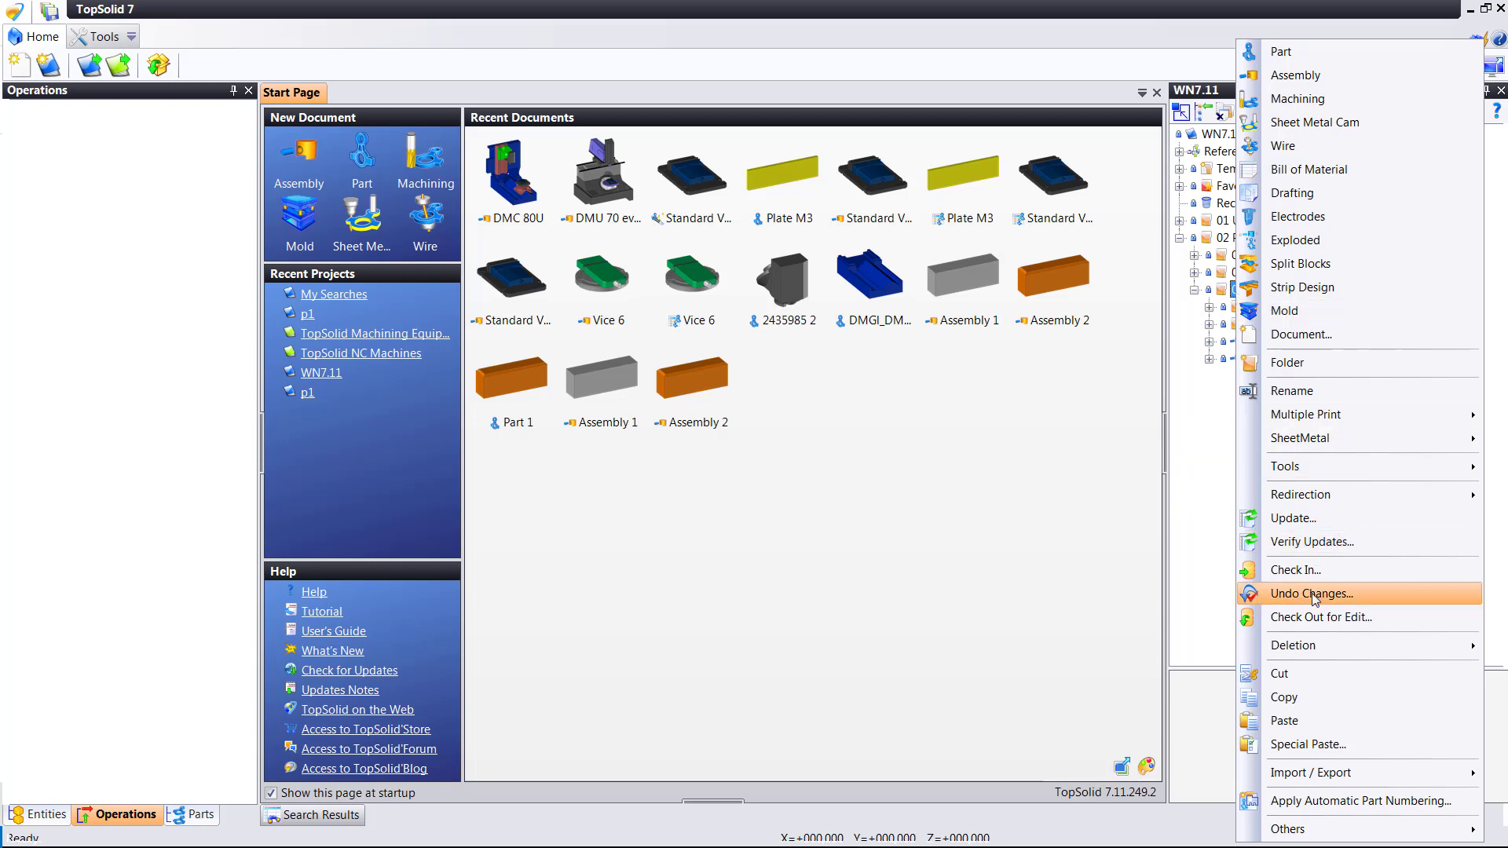
mouse_move(1311, 774)
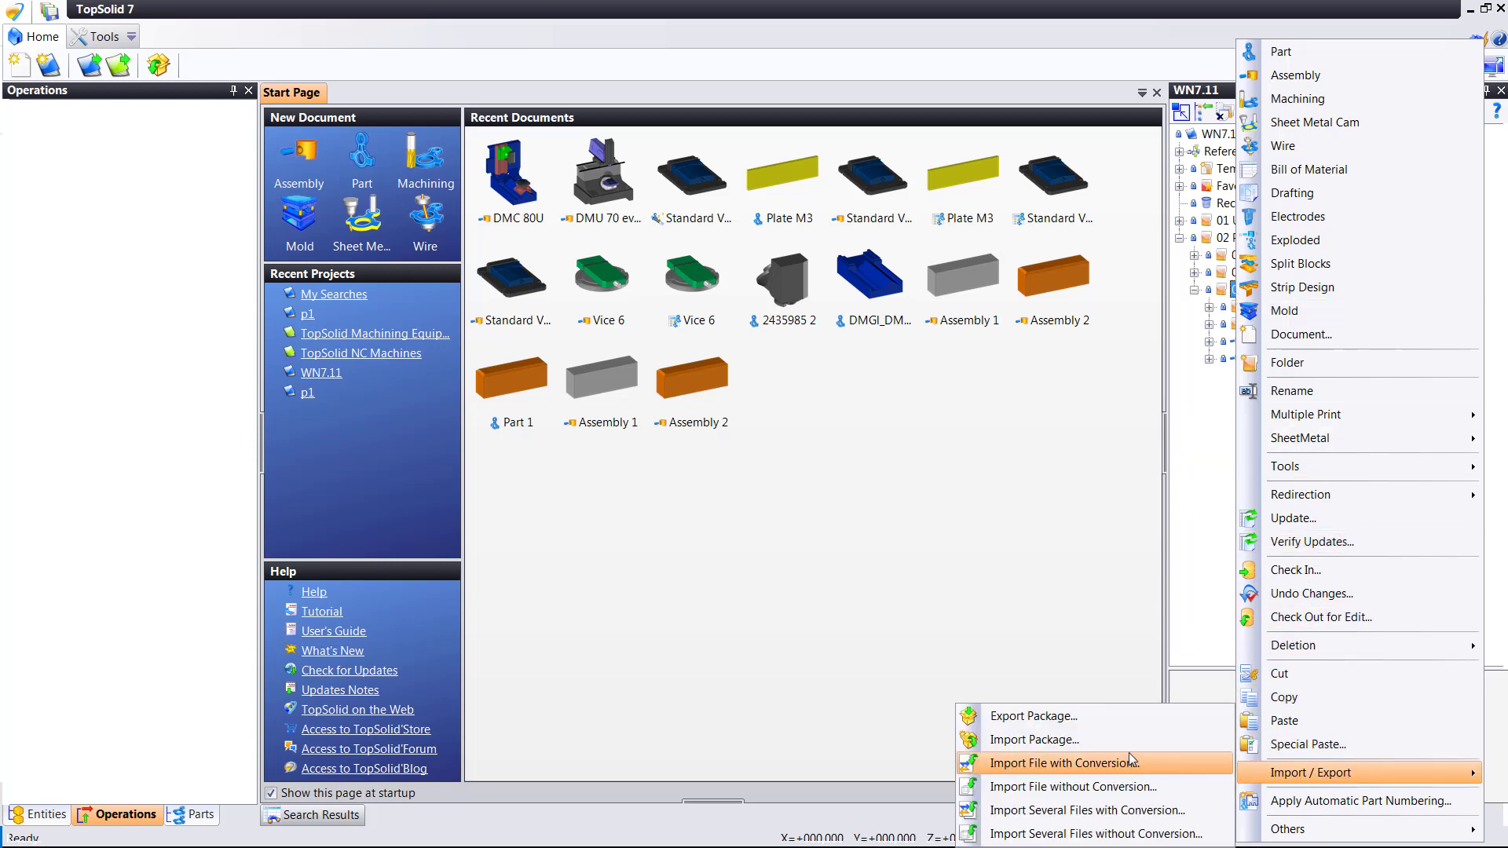
click(1109, 718)
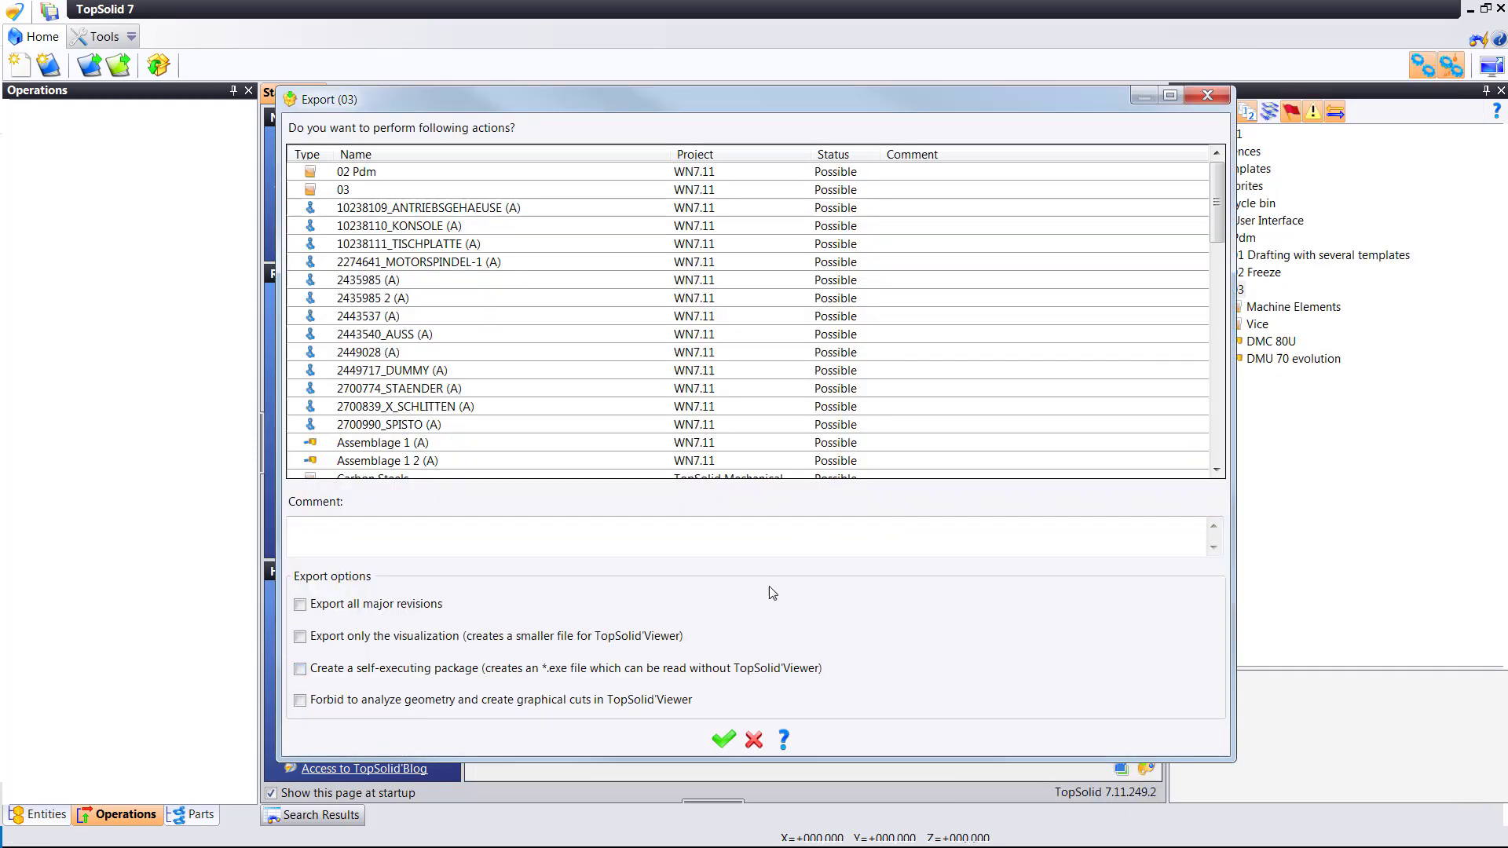
click(723, 739)
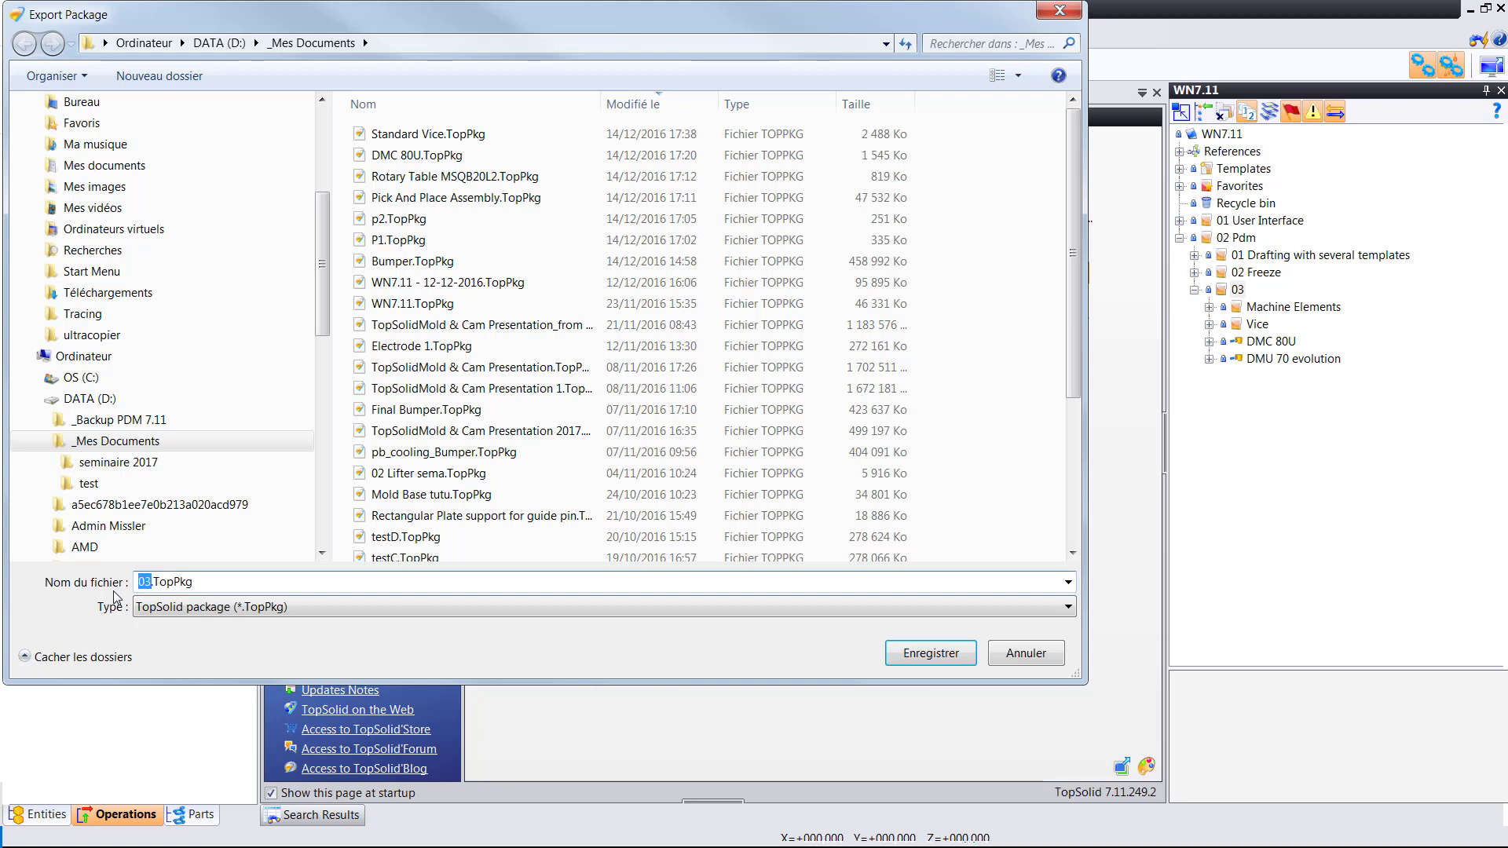
text(CNC)
key(Return)
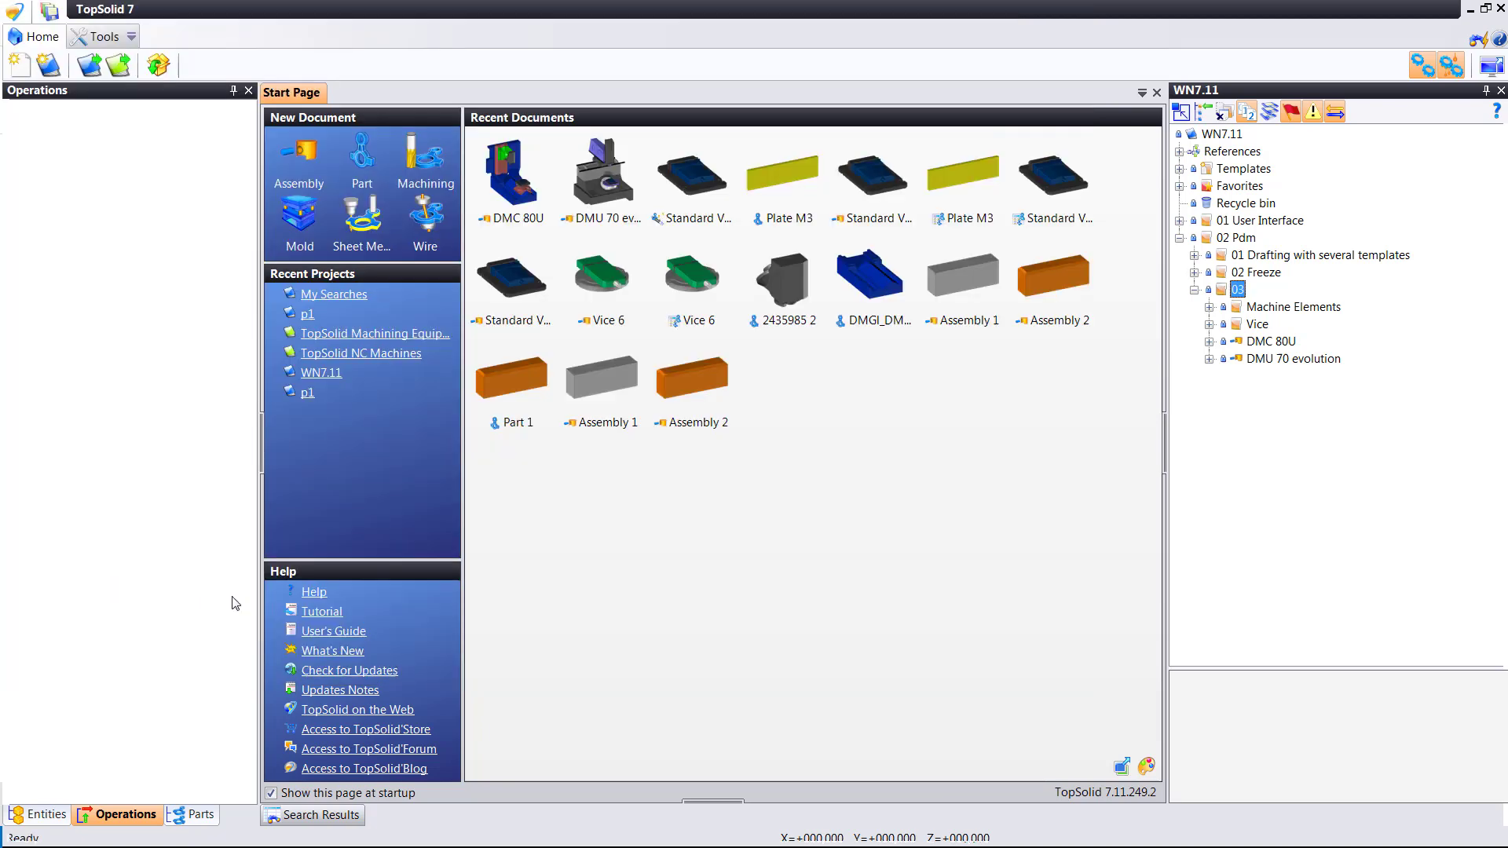
Create a new folder named CNC at the WN7.11 project root.
click(1180, 239)
right_click(1222, 134)
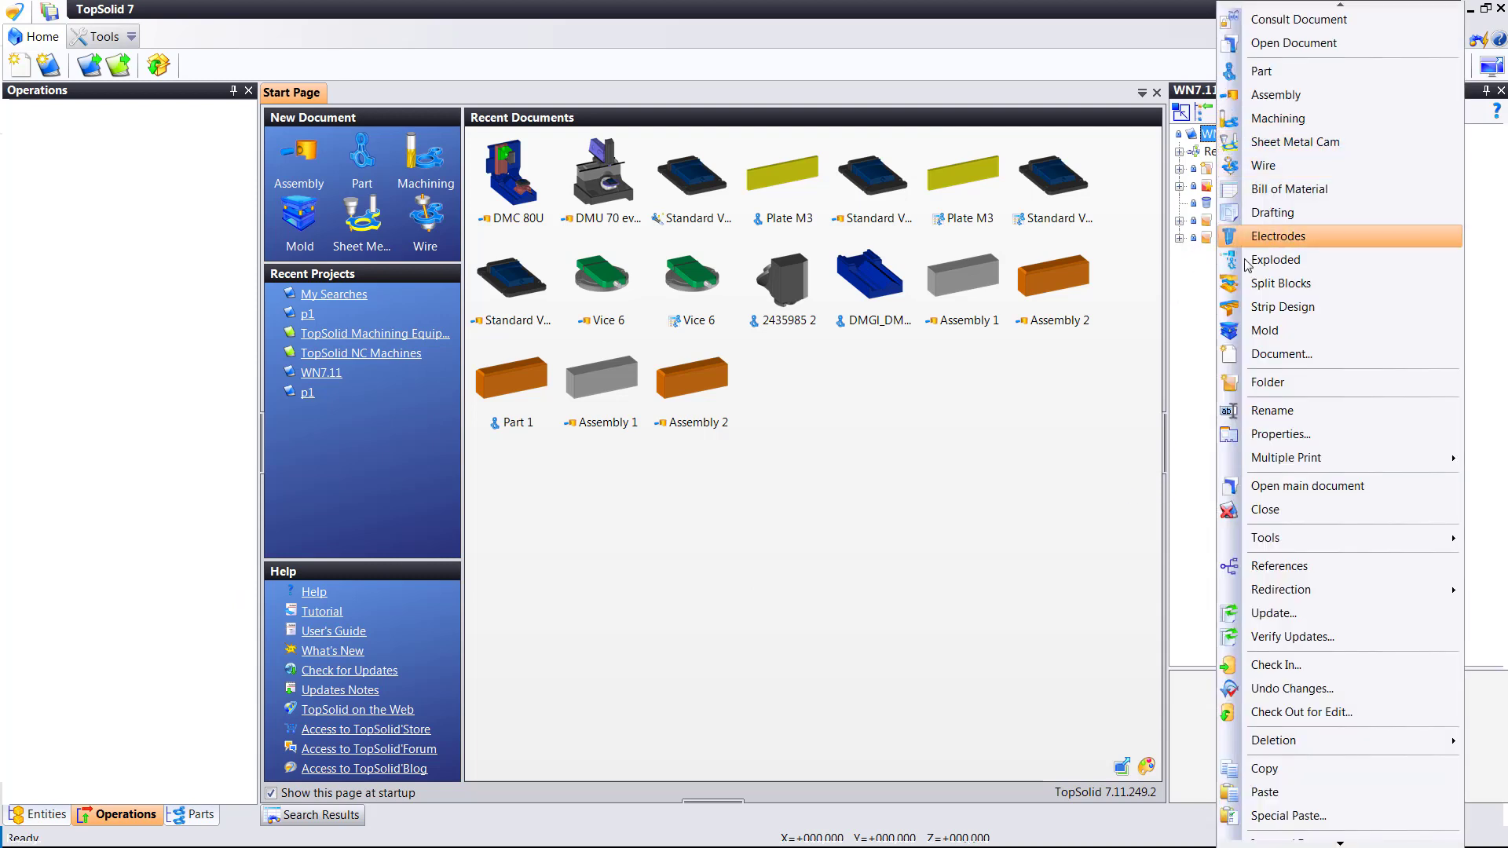
click(1254, 381)
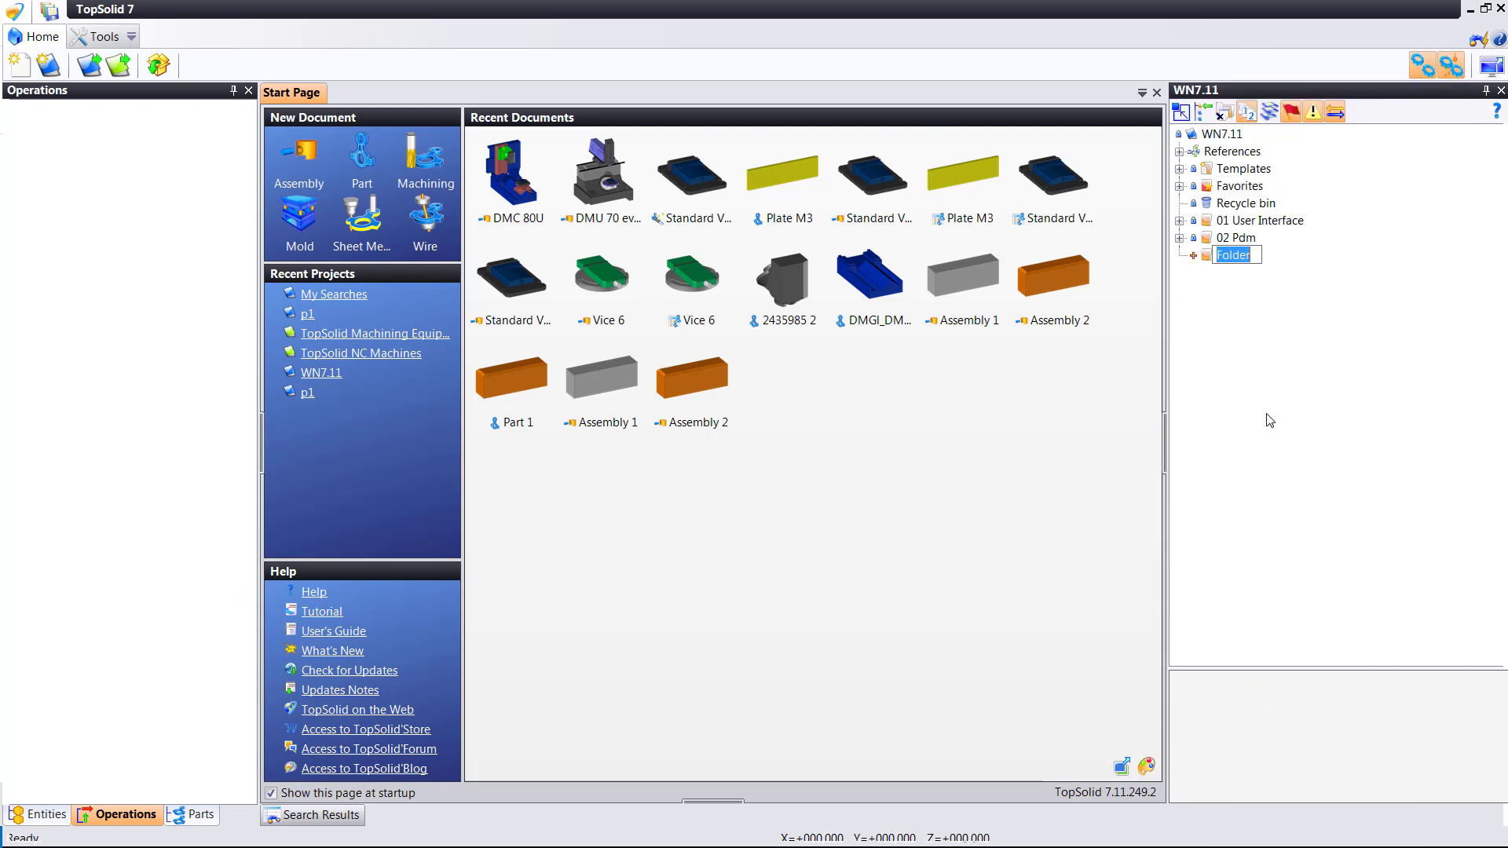
text(CNC)
key(Return)
Import the CNC.TopPkg package into the CNC folder.
right_click(1243, 260)
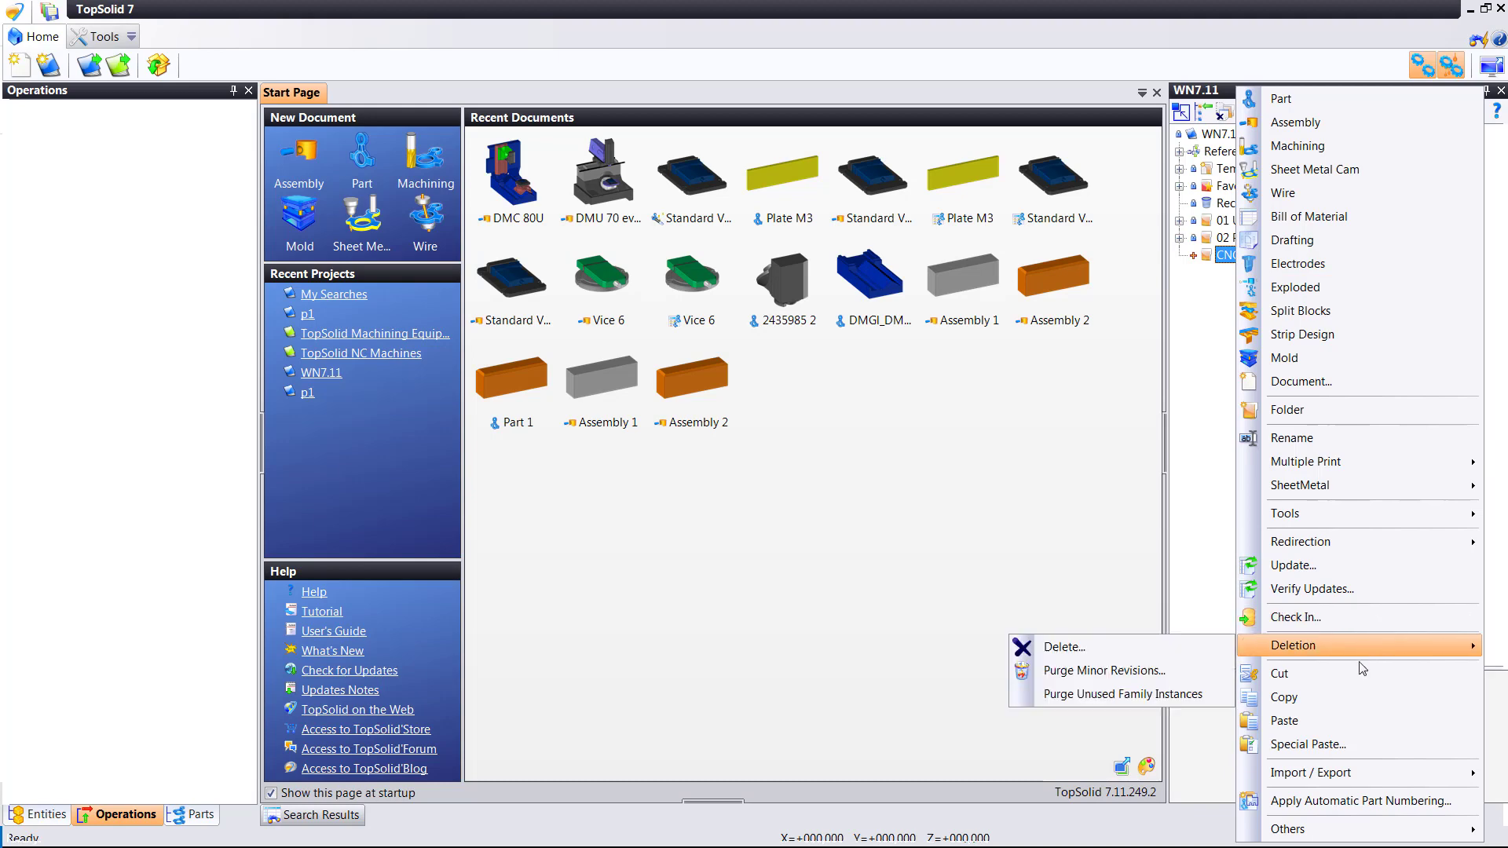
mouse_move(1327, 772)
click(1110, 717)
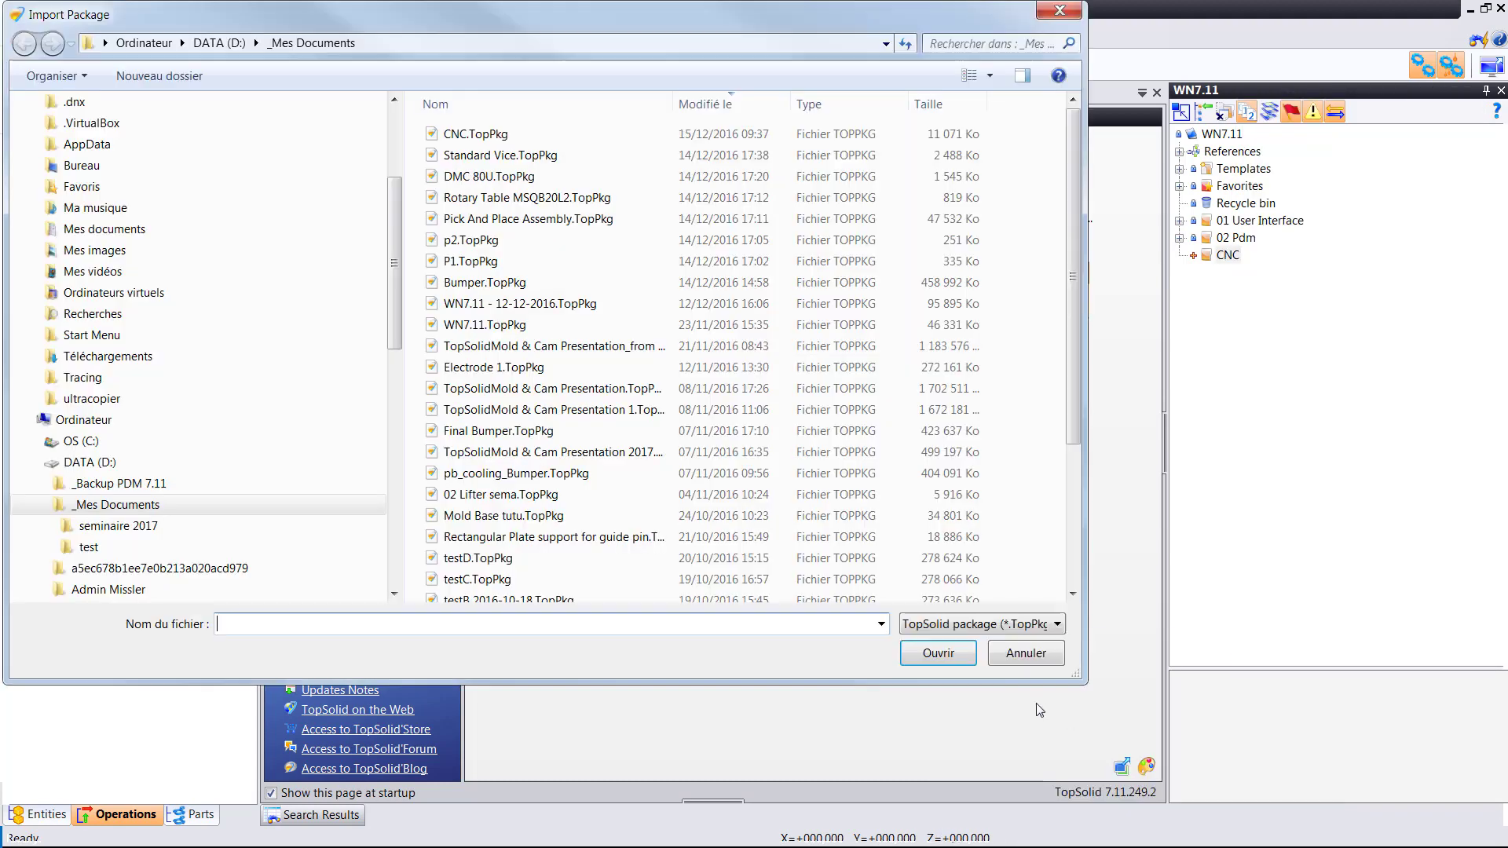
double_click(526, 135)
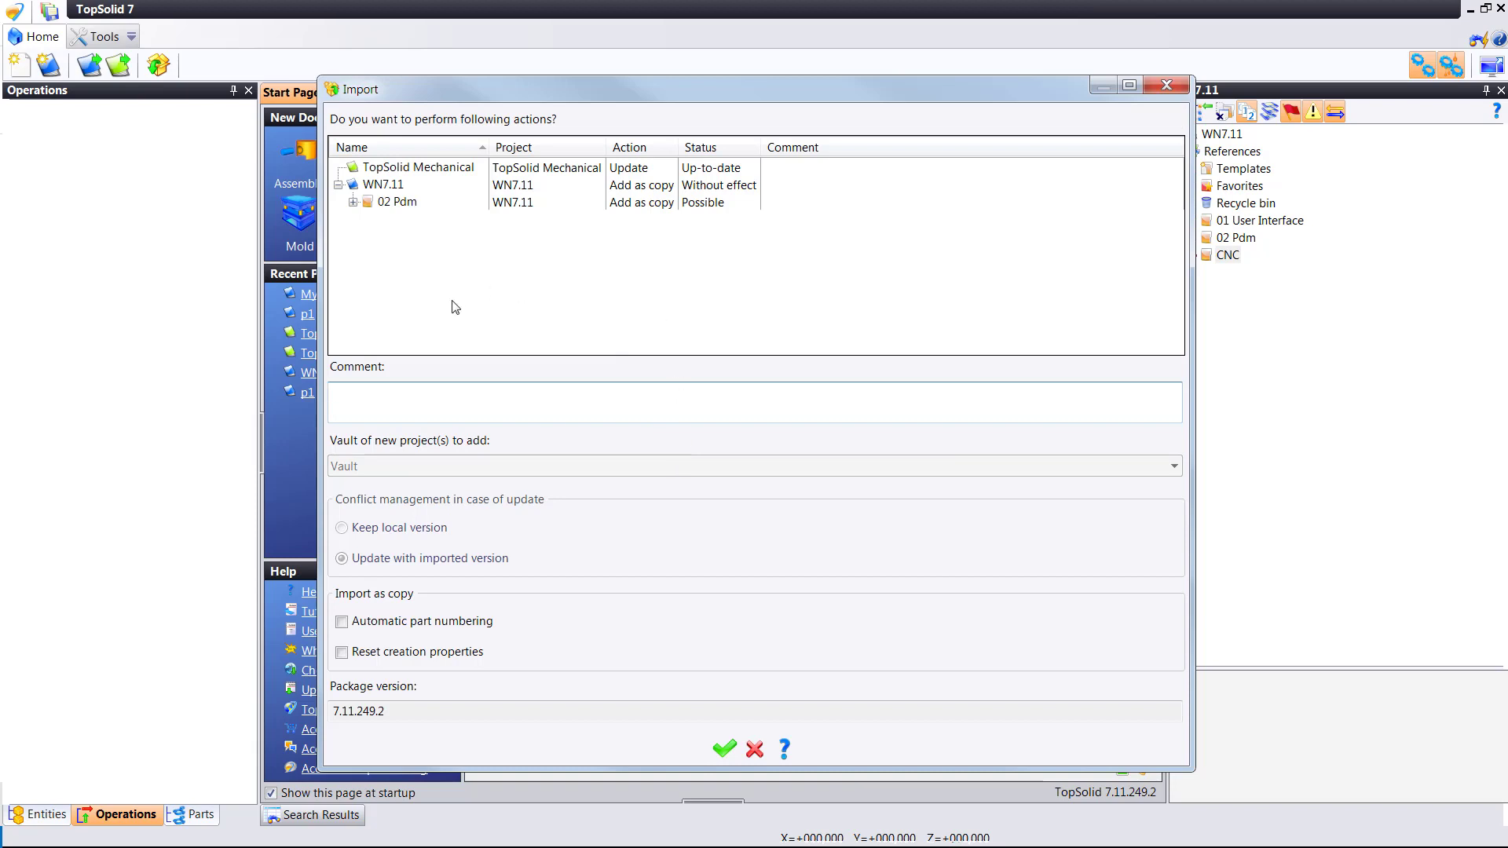
click(713, 752)
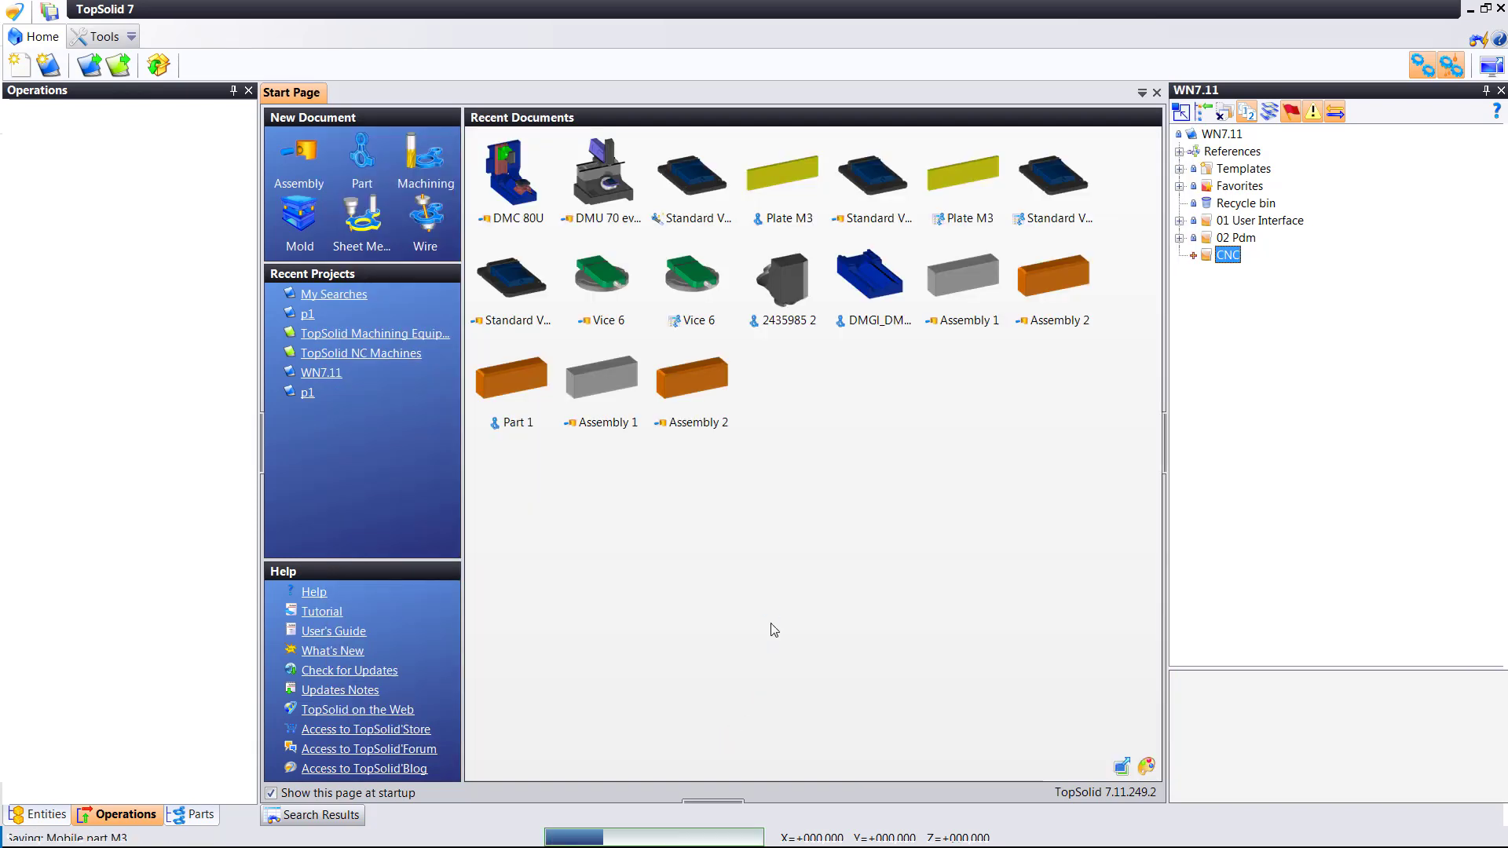
Expand CNC > 03 > Vice > Standard Vice M3 revisions and preview revision B.
click(1180, 255)
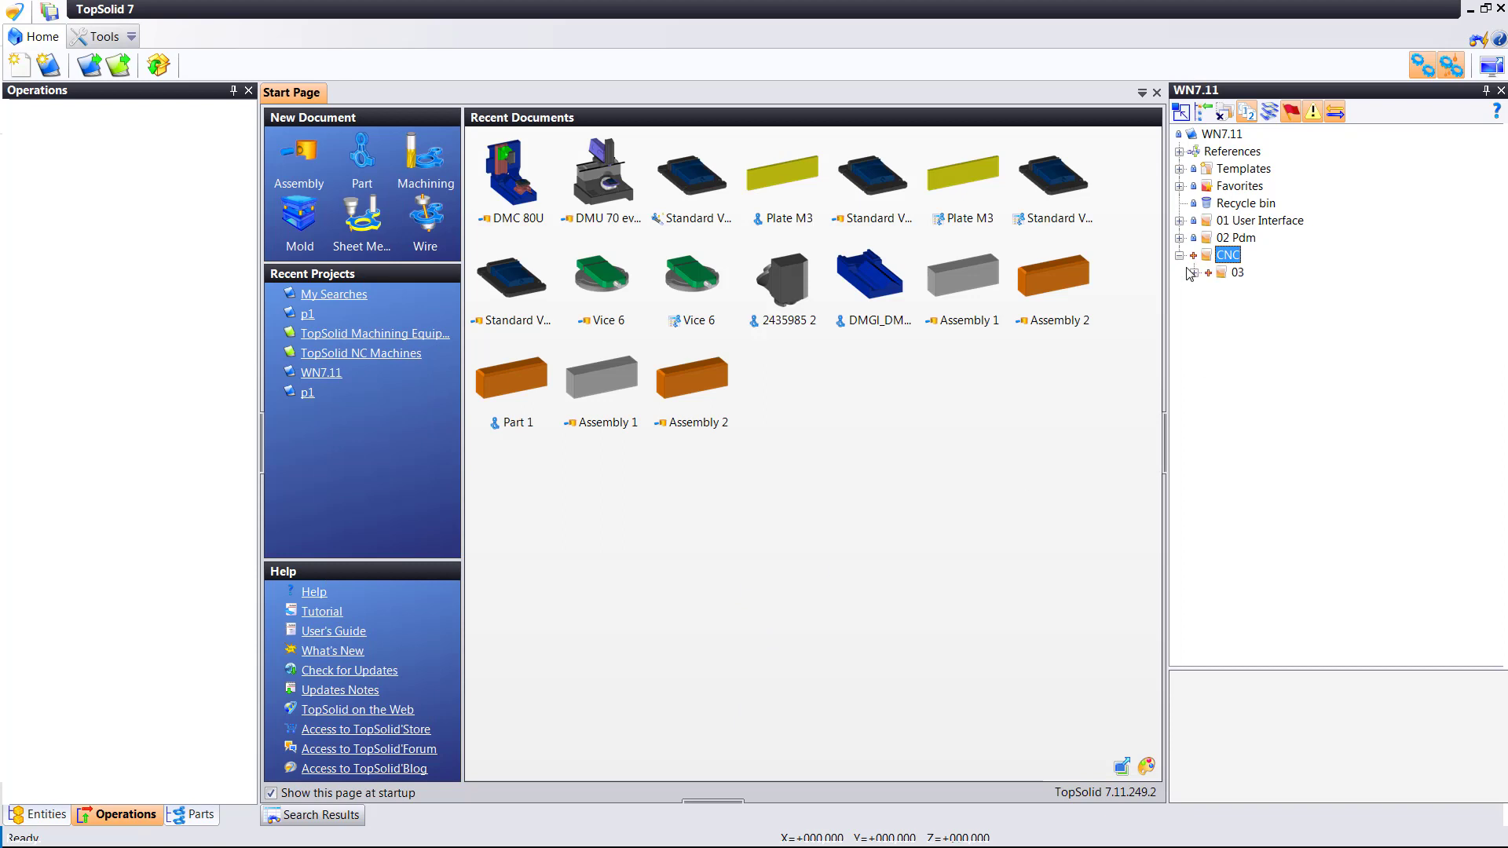
click(1194, 273)
click(1209, 307)
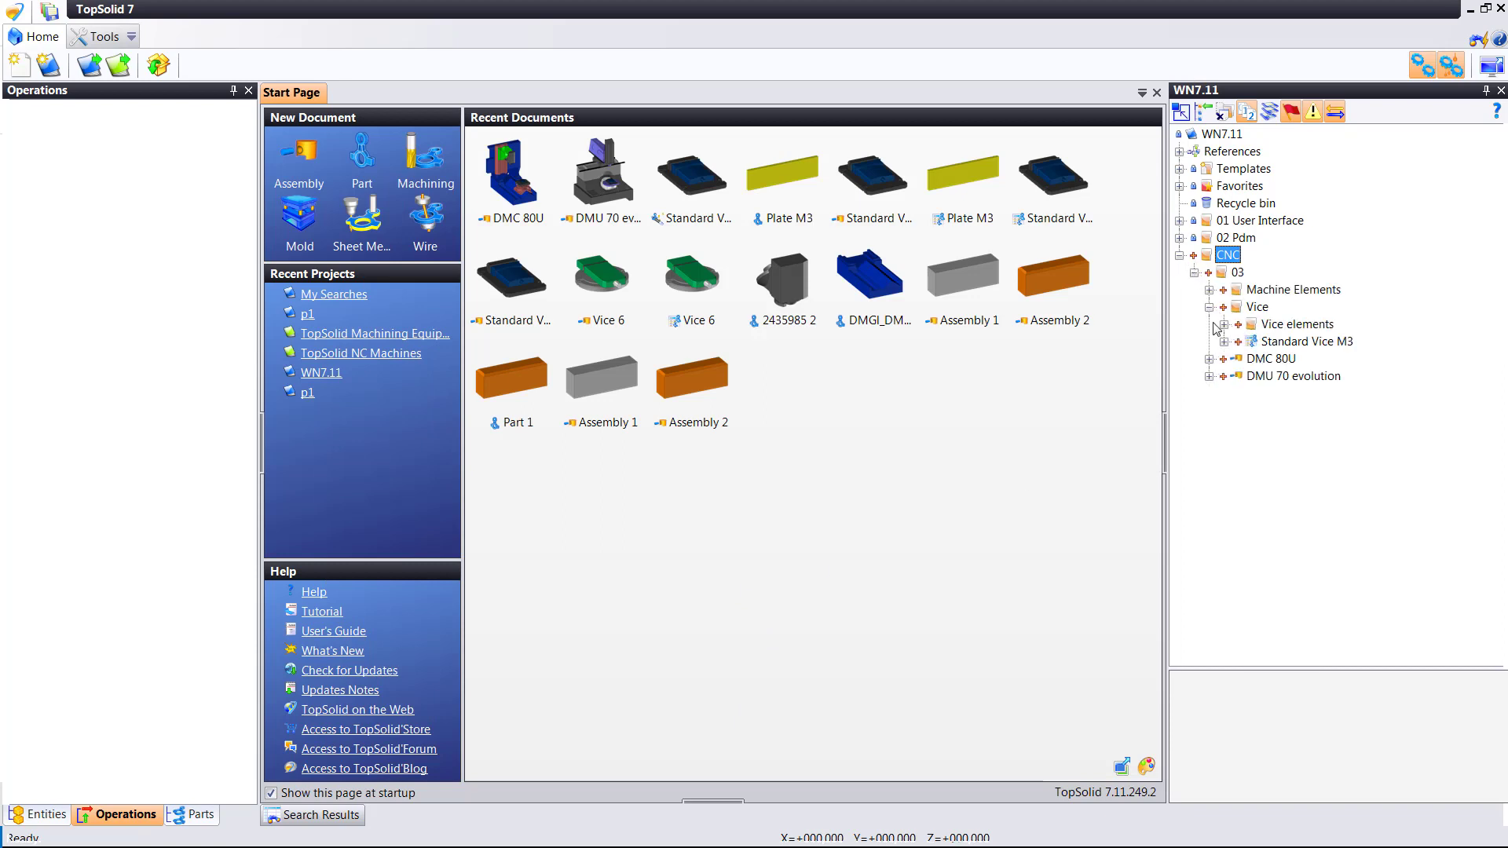
click(1225, 342)
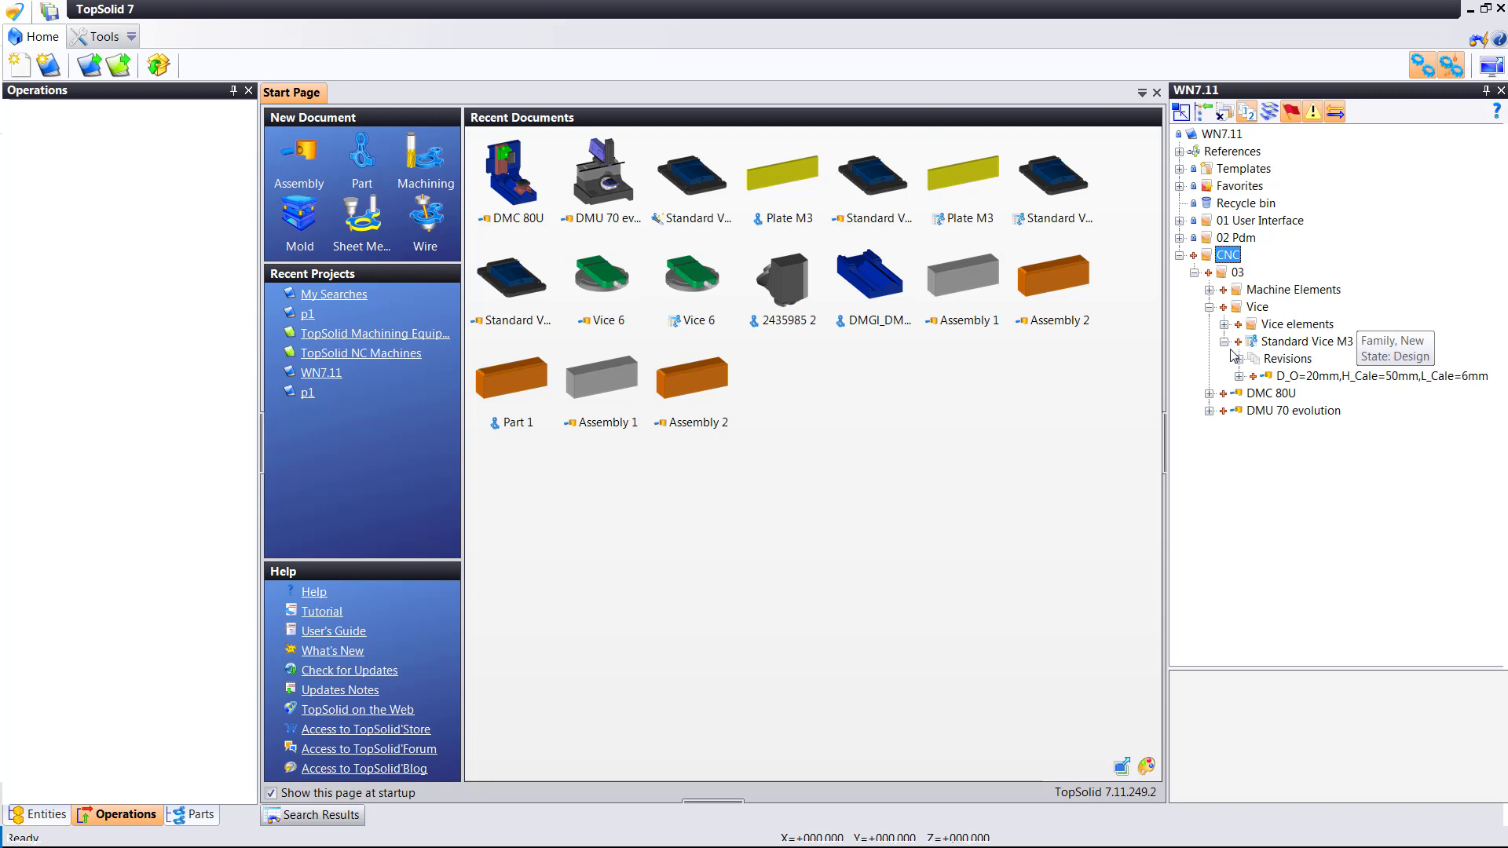
click(1238, 359)
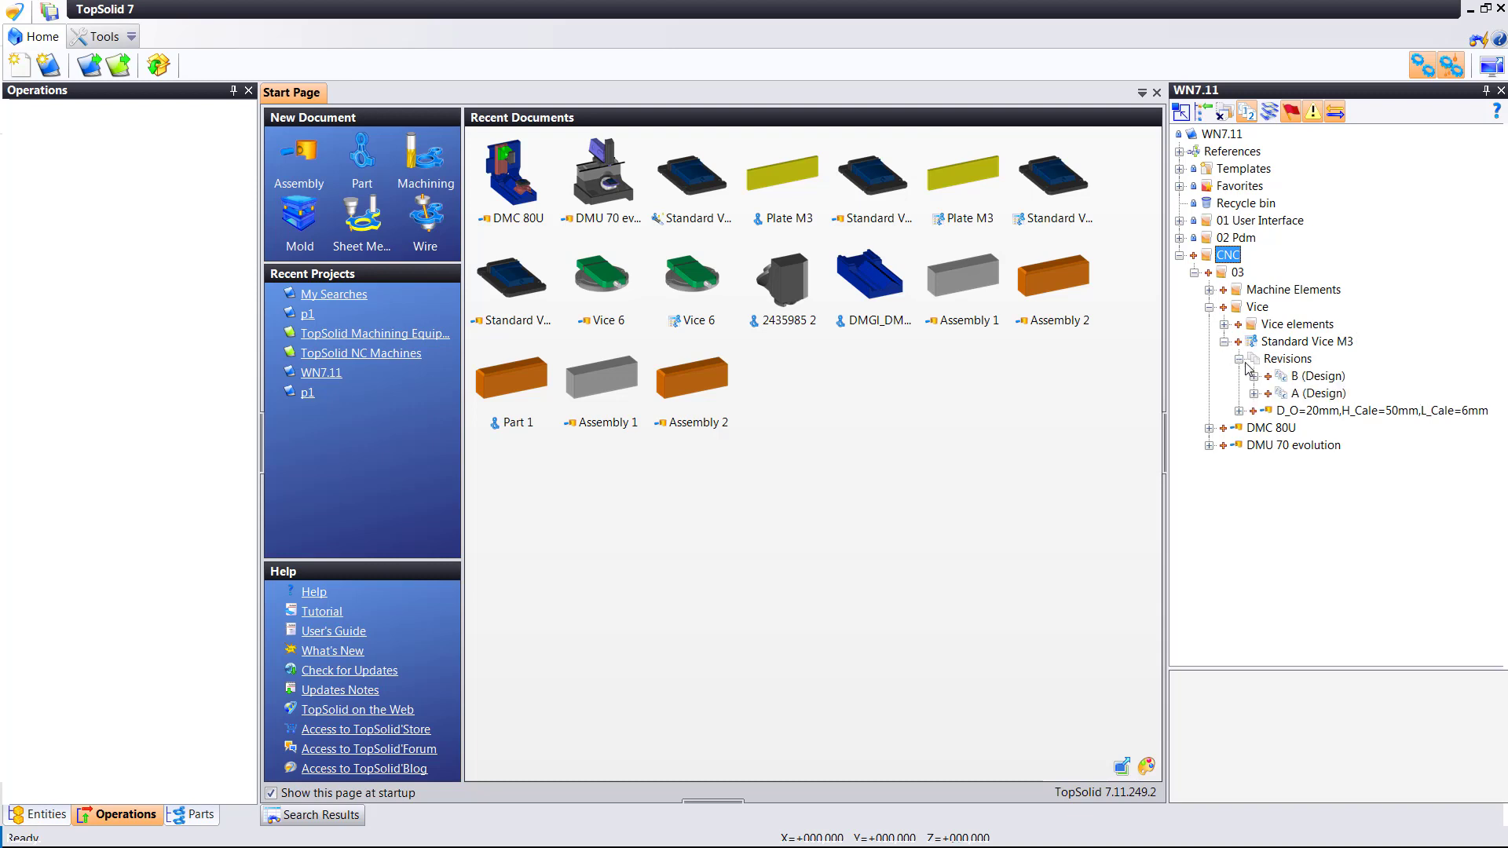
click(1310, 377)
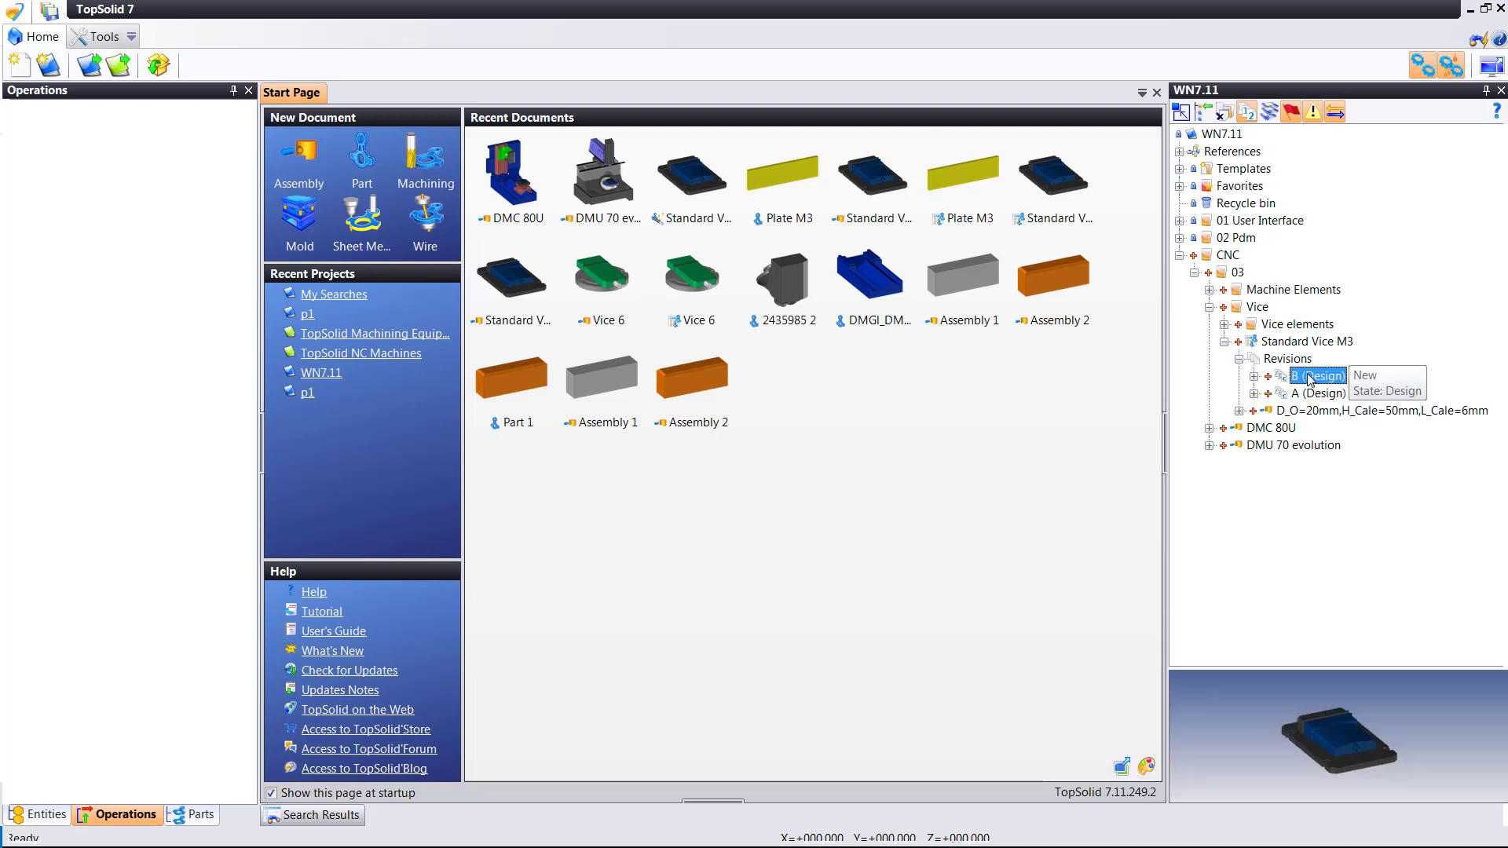
Show Plate M3's revisions in Vice elements, previewing revisions B and A.
click(1224, 324)
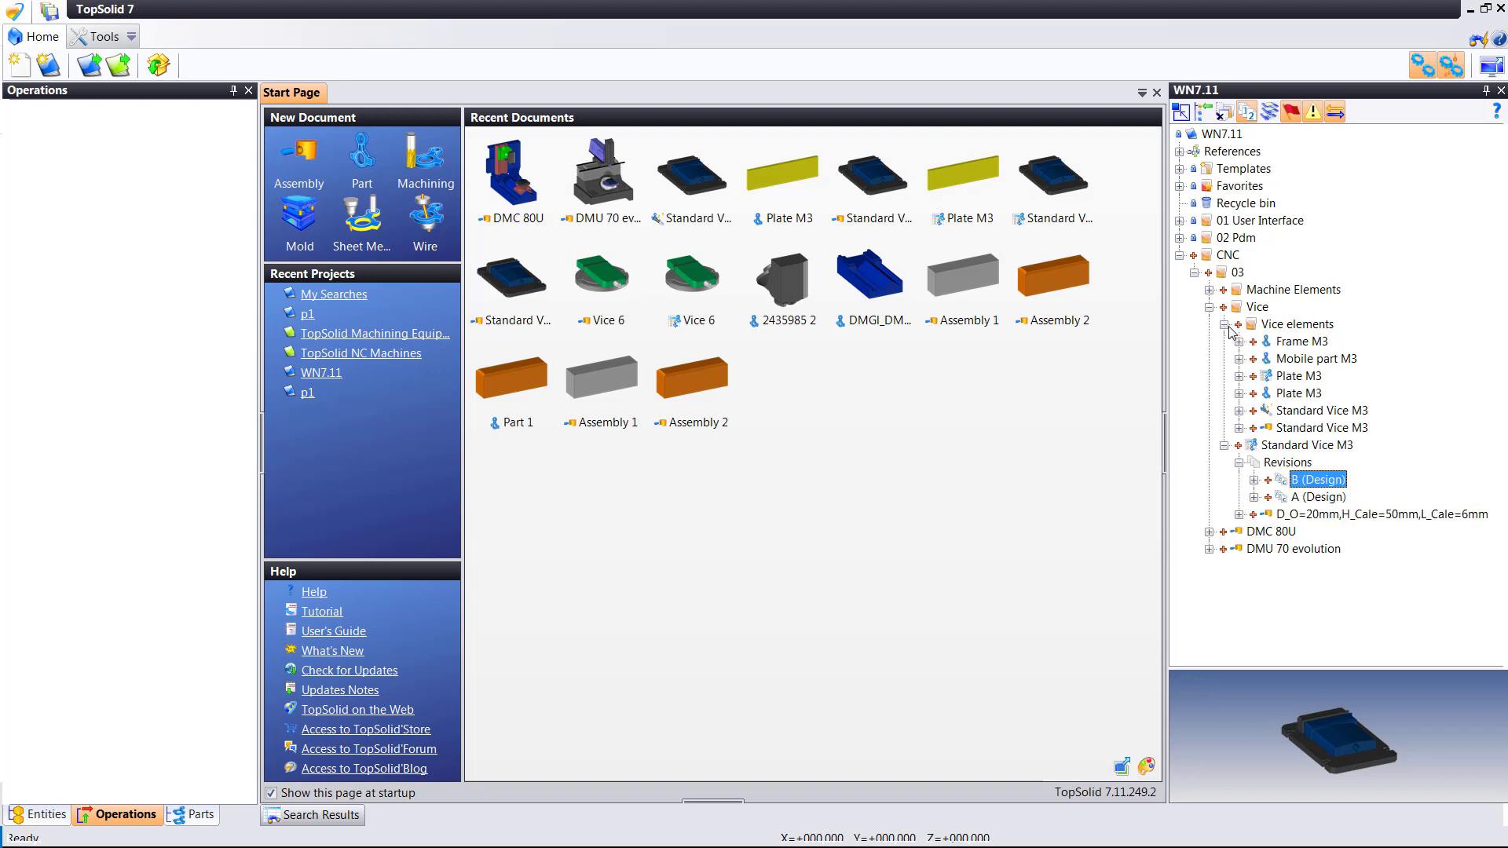
click(1239, 394)
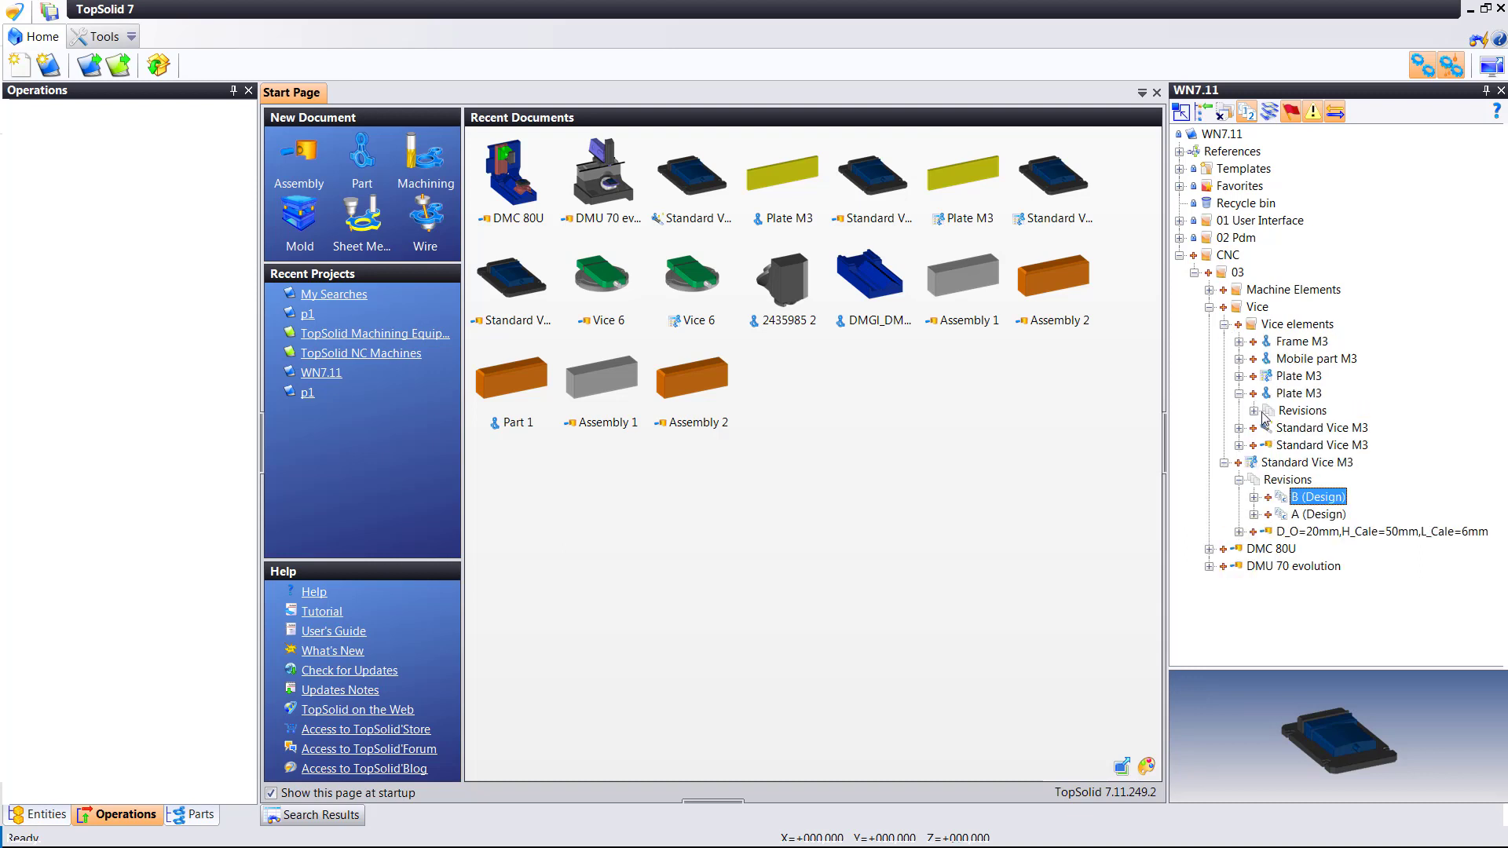
click(1253, 411)
click(1320, 428)
click(1322, 445)
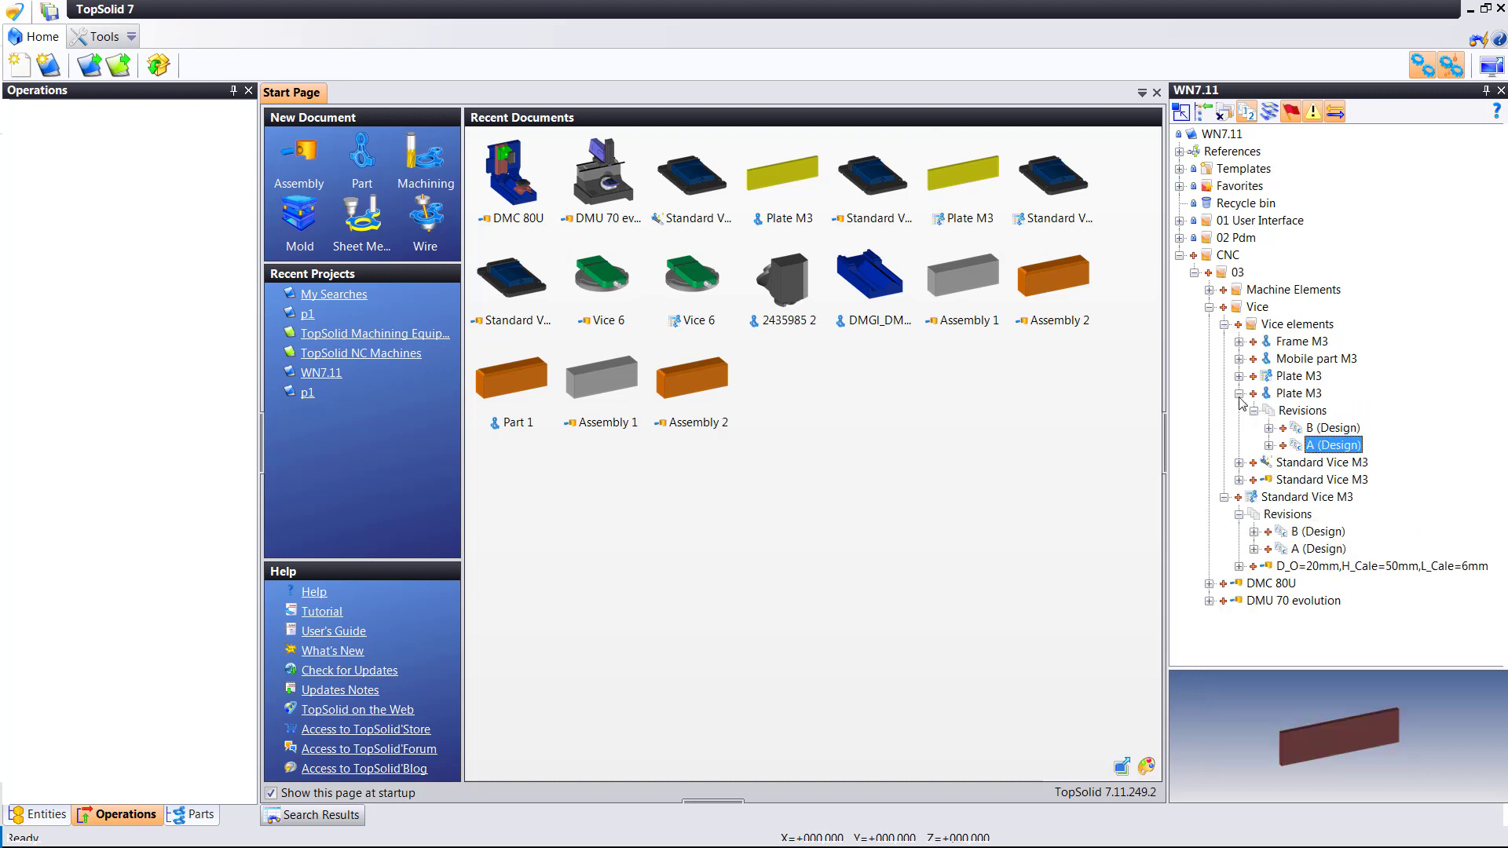
click(1305, 428)
click(1319, 445)
Expand Mobile part M3 to check its revision A, then collapse it.
click(1239, 358)
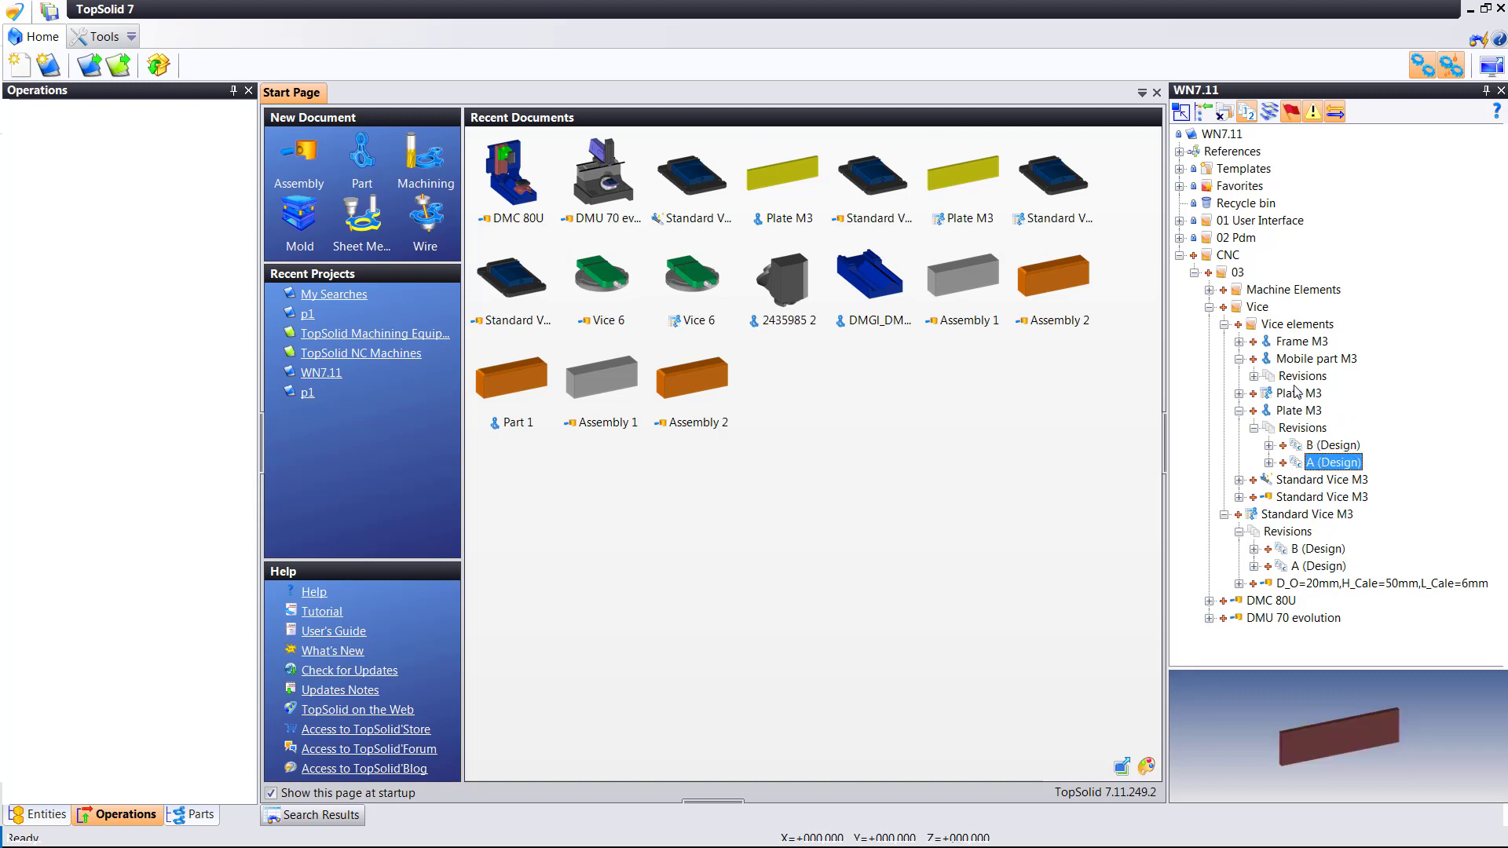
click(1255, 377)
click(1269, 393)
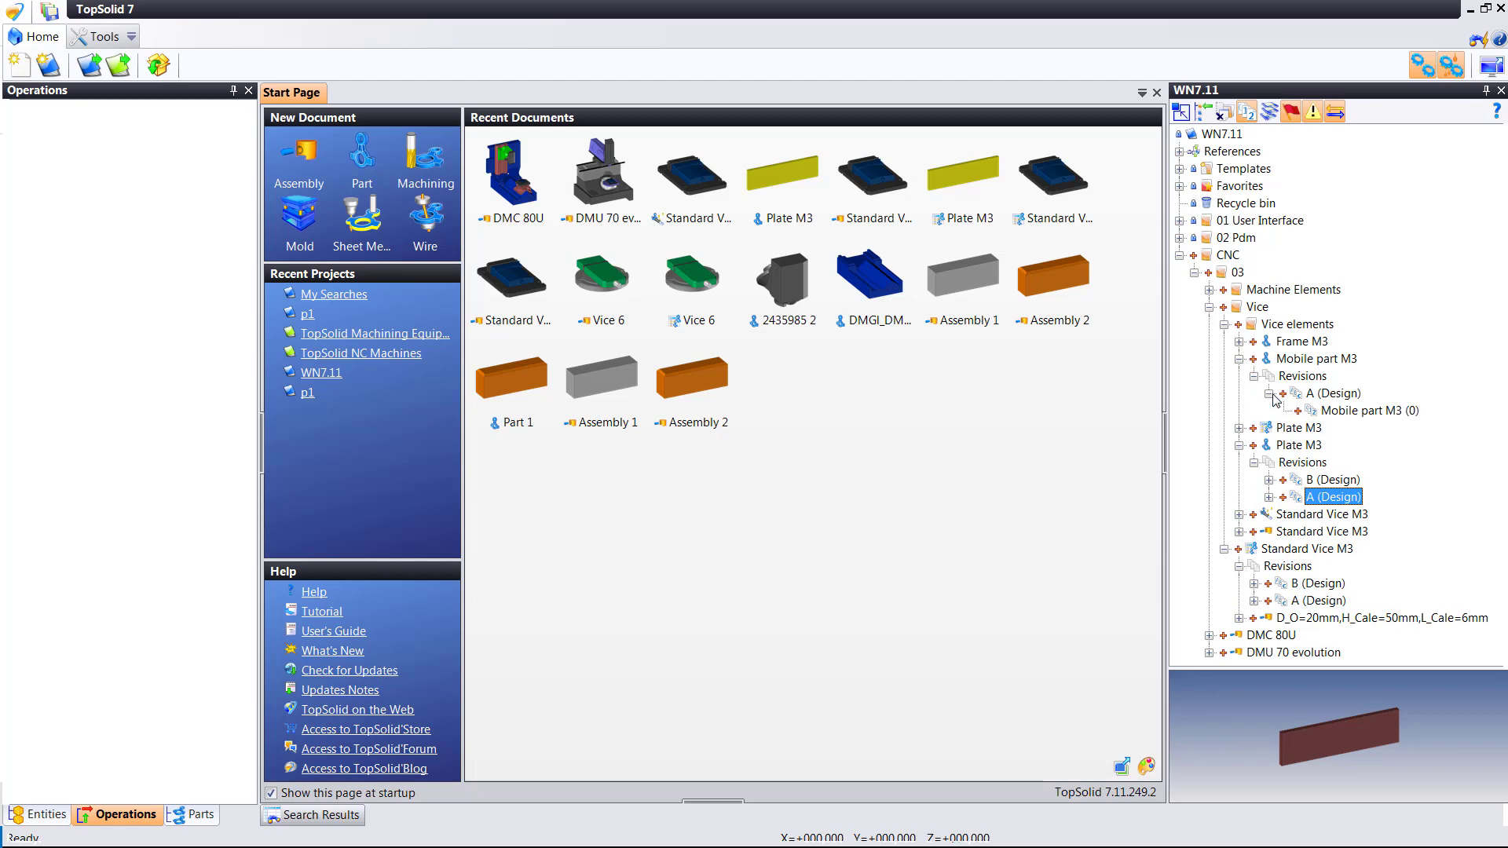
click(1270, 394)
click(1239, 358)
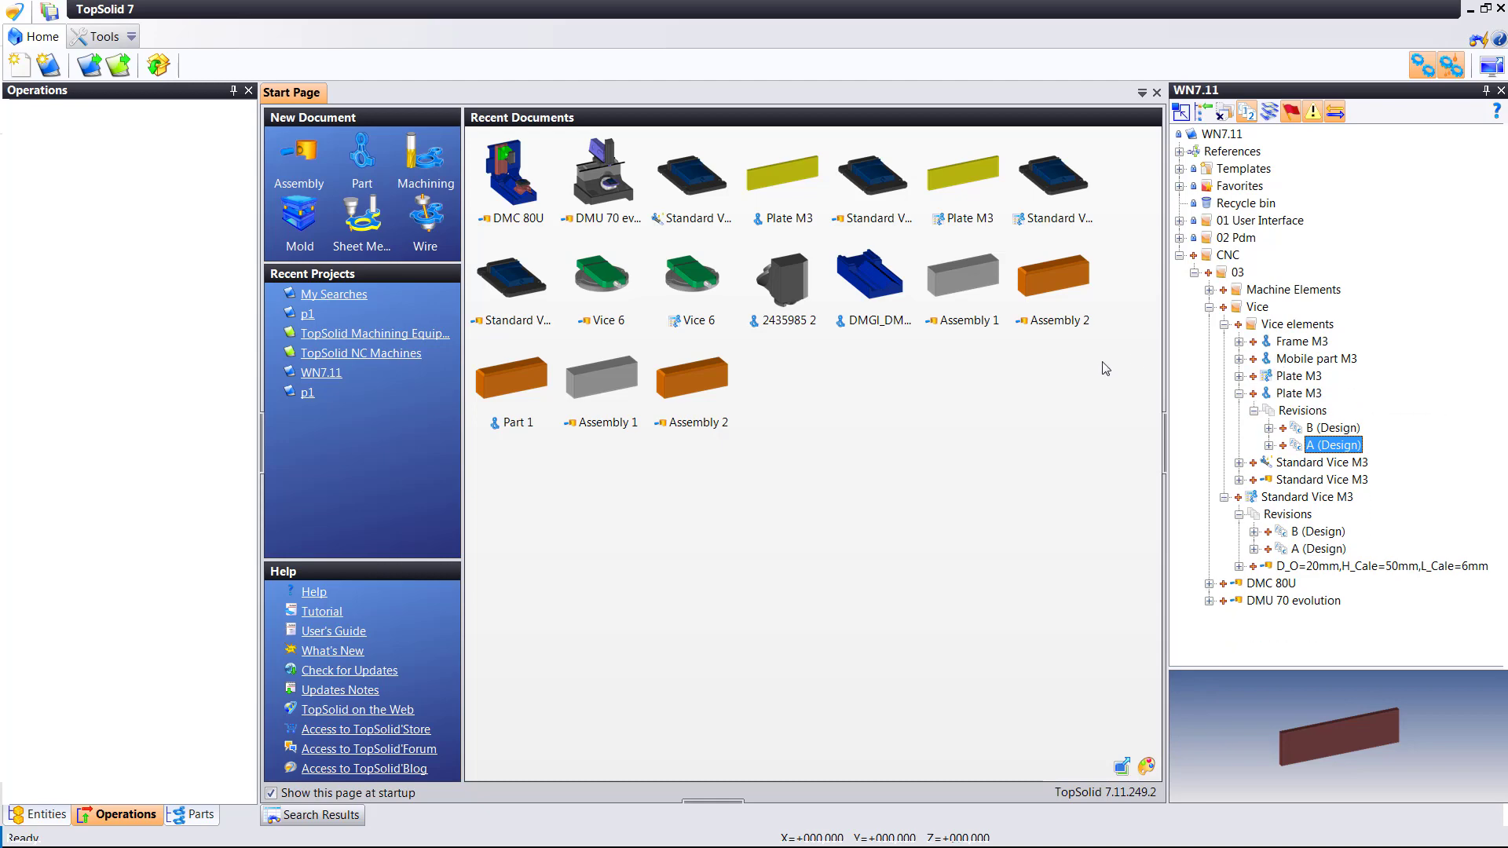
click(995, 446)
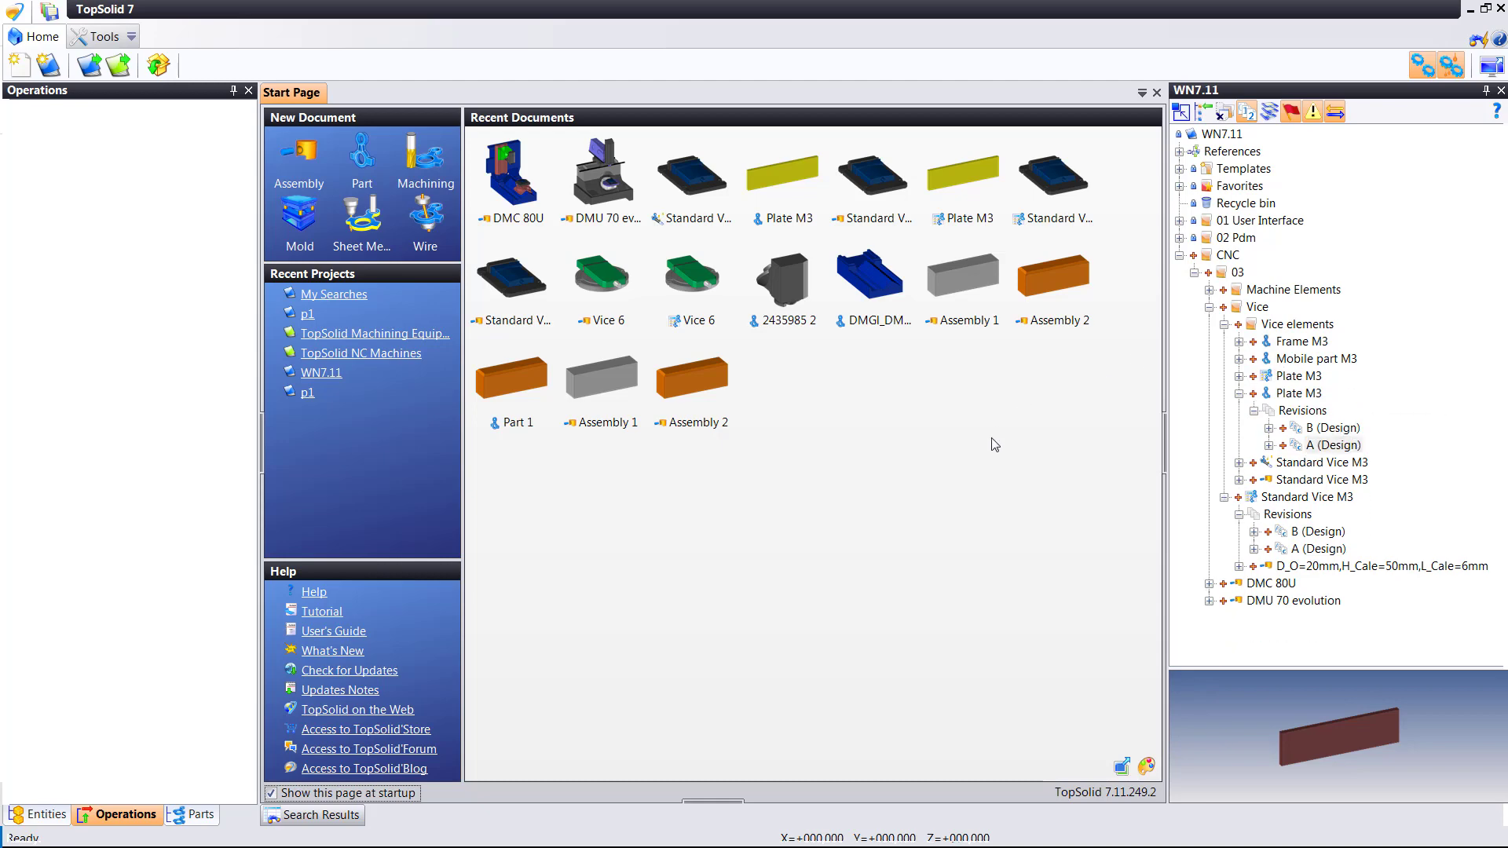